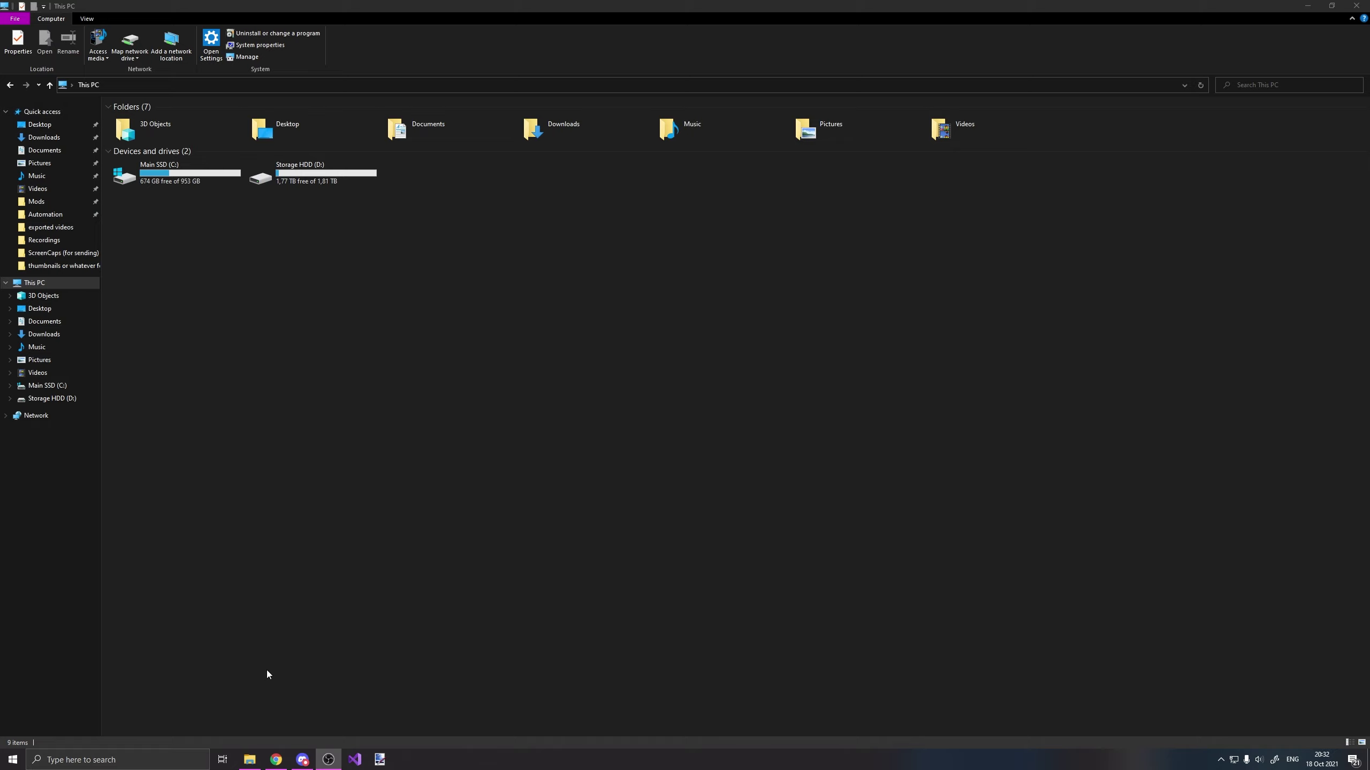
# Open the BeamNG.drive user folder in Explorer from the game launcher and enter its mods folder
pyautogui.click(110, 764)
pyautogui.press('Escape')
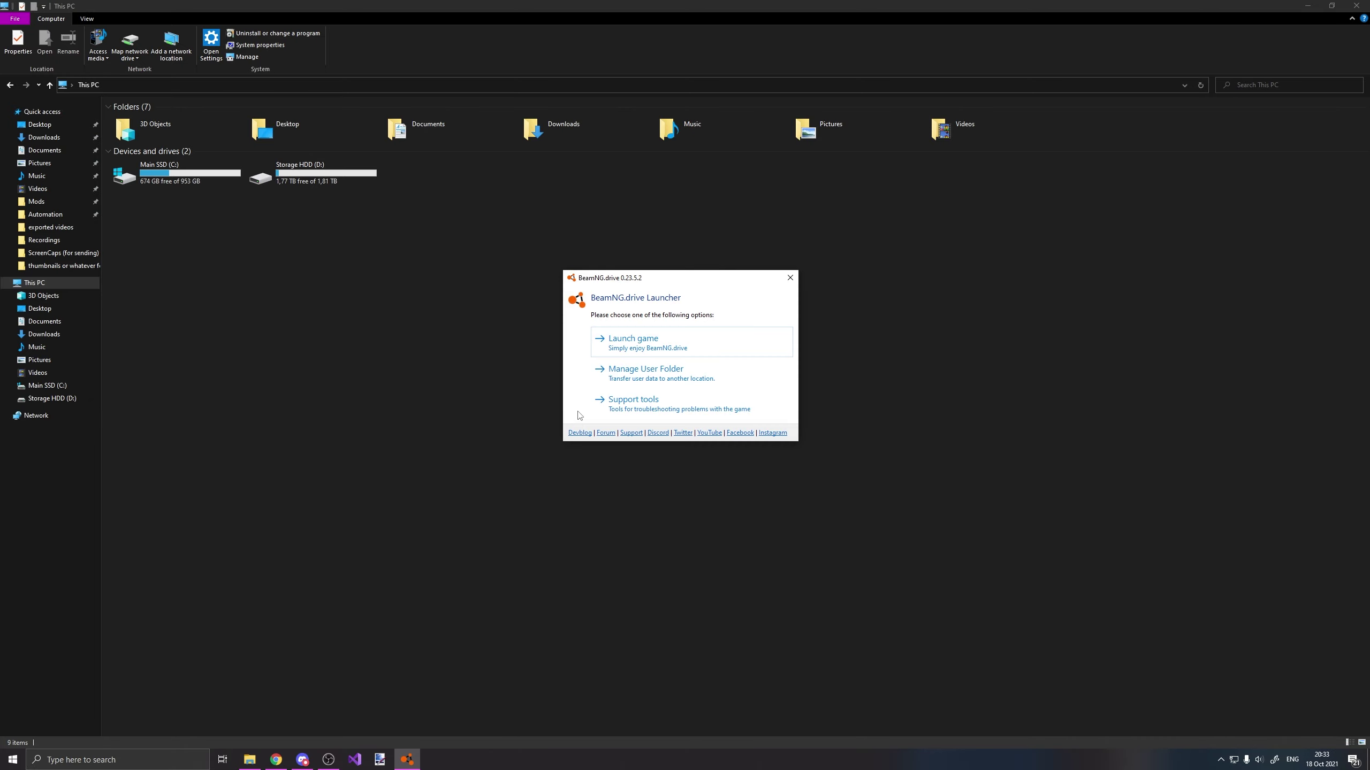
pyautogui.click(650, 385)
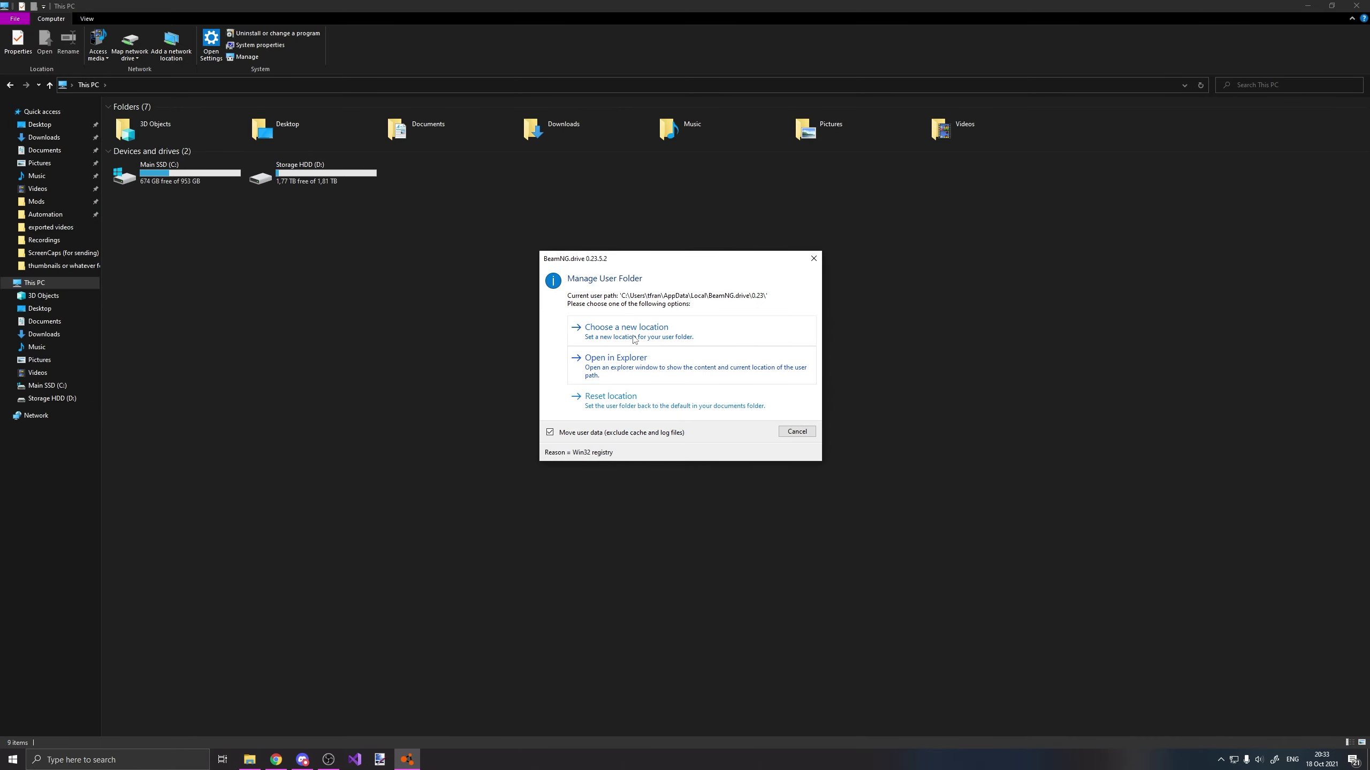
pyautogui.click(633, 367)
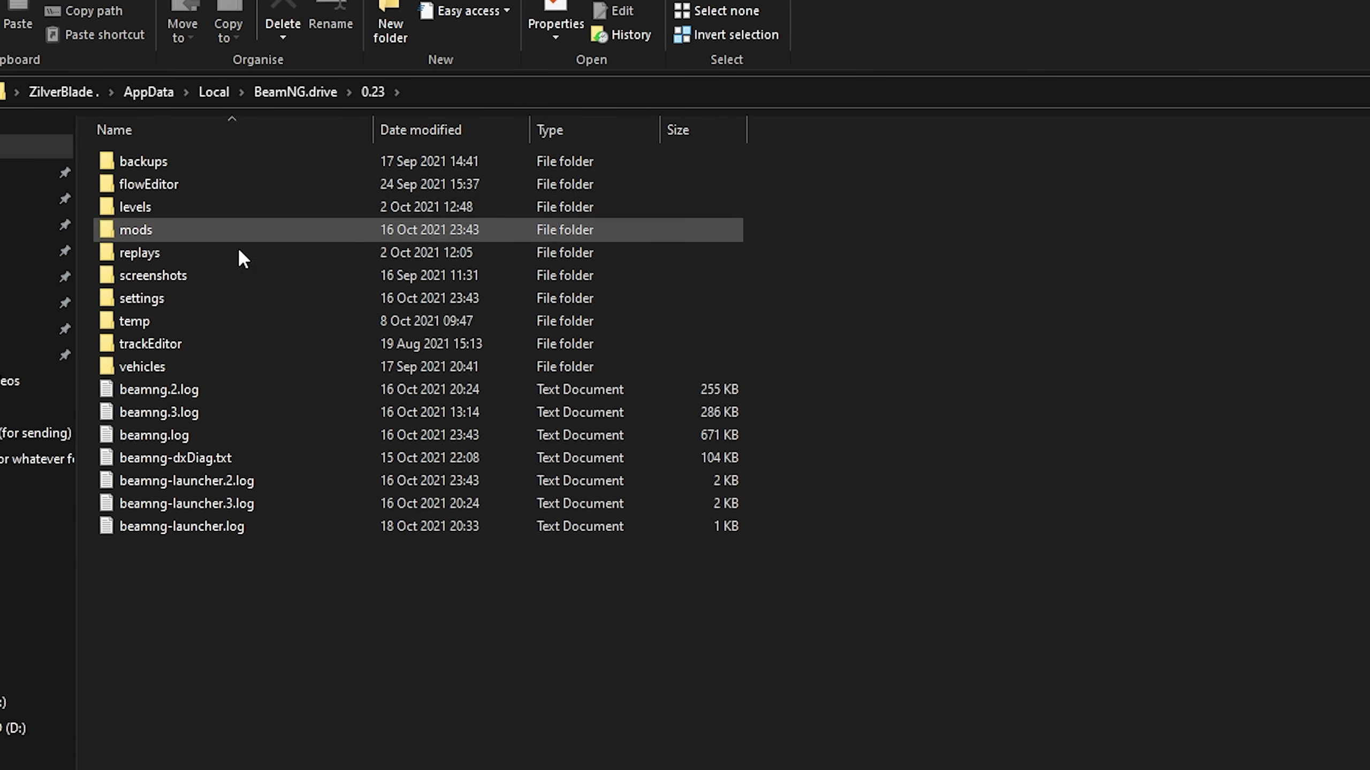
pyautogui.doubleClick(189, 229)
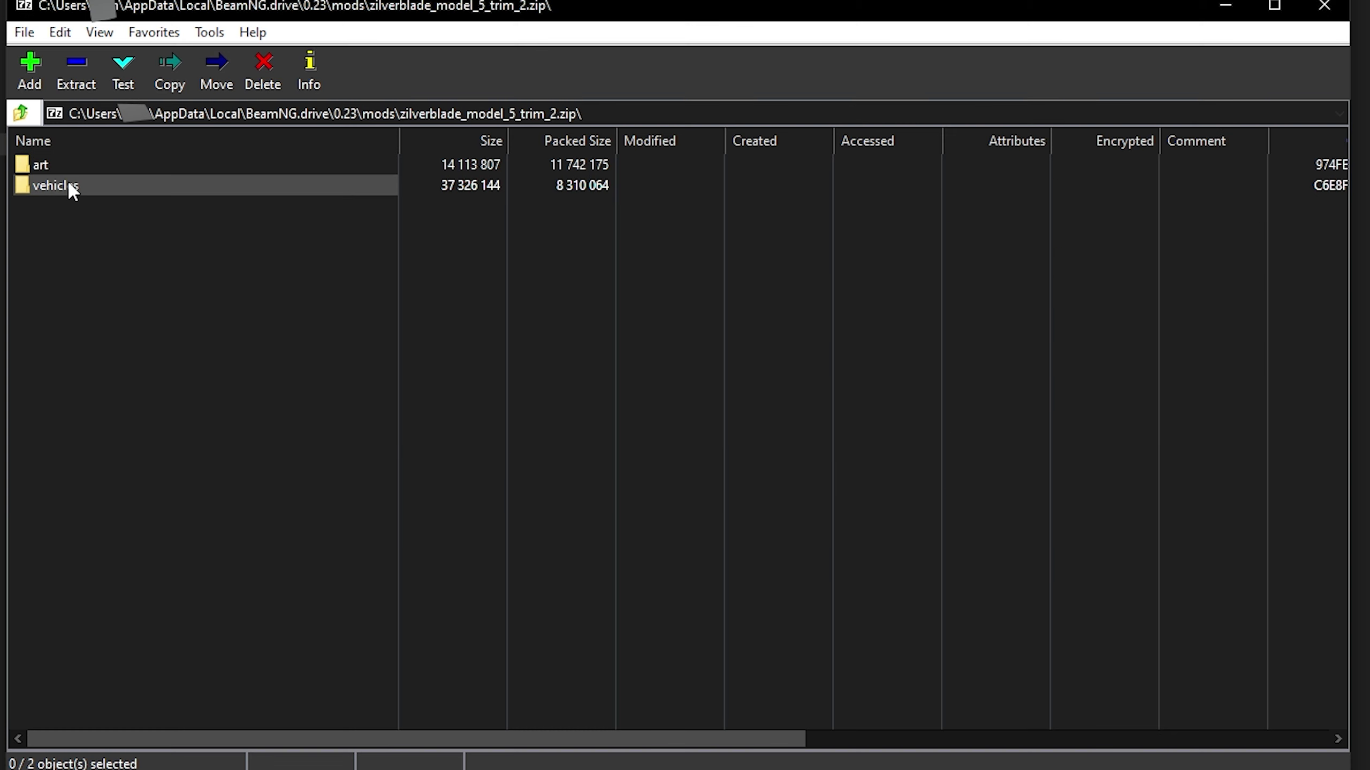
# Open camso_engine.jbeam from vehicles\zilverblade_model_5_trim_2 inside the zilverblade_model_5_trim_2.zip archive
pyautogui.doubleClick(68, 180)
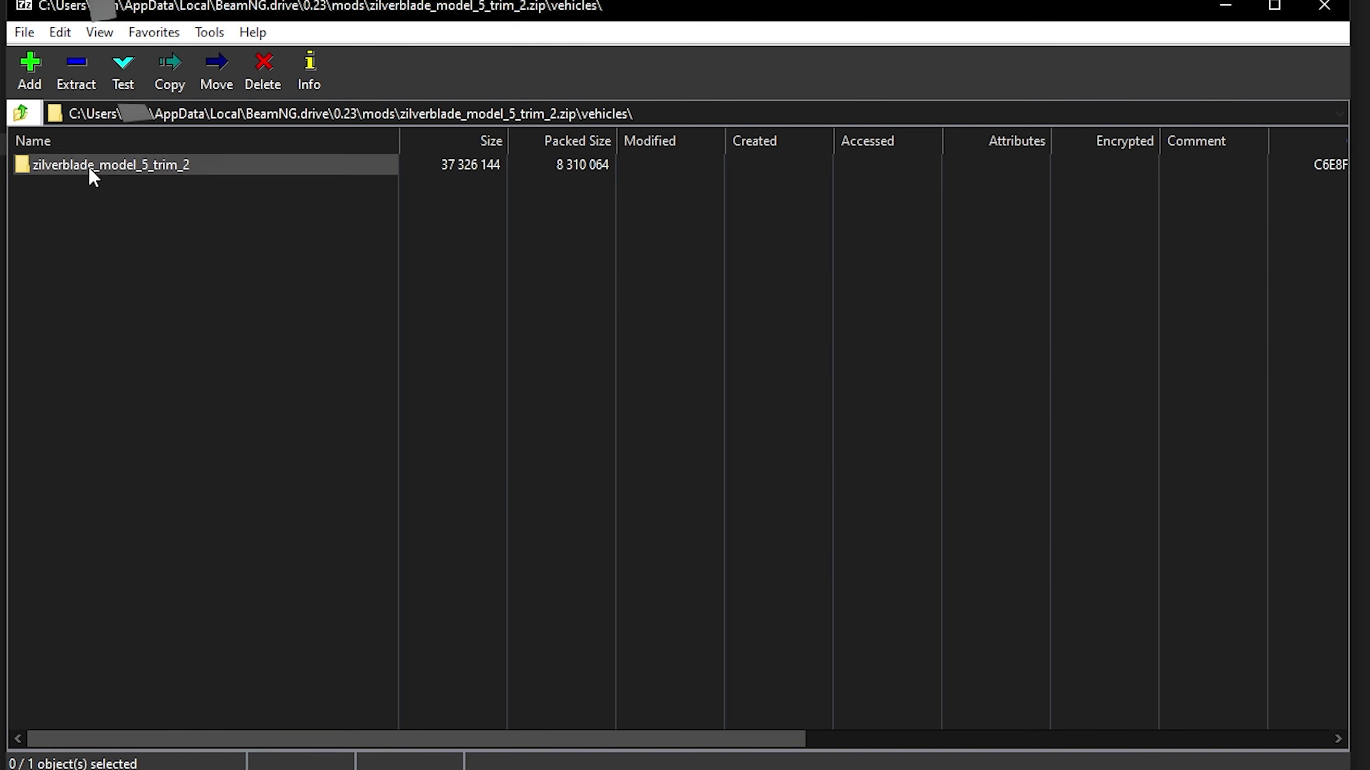
pyautogui.doubleClick(88, 165)
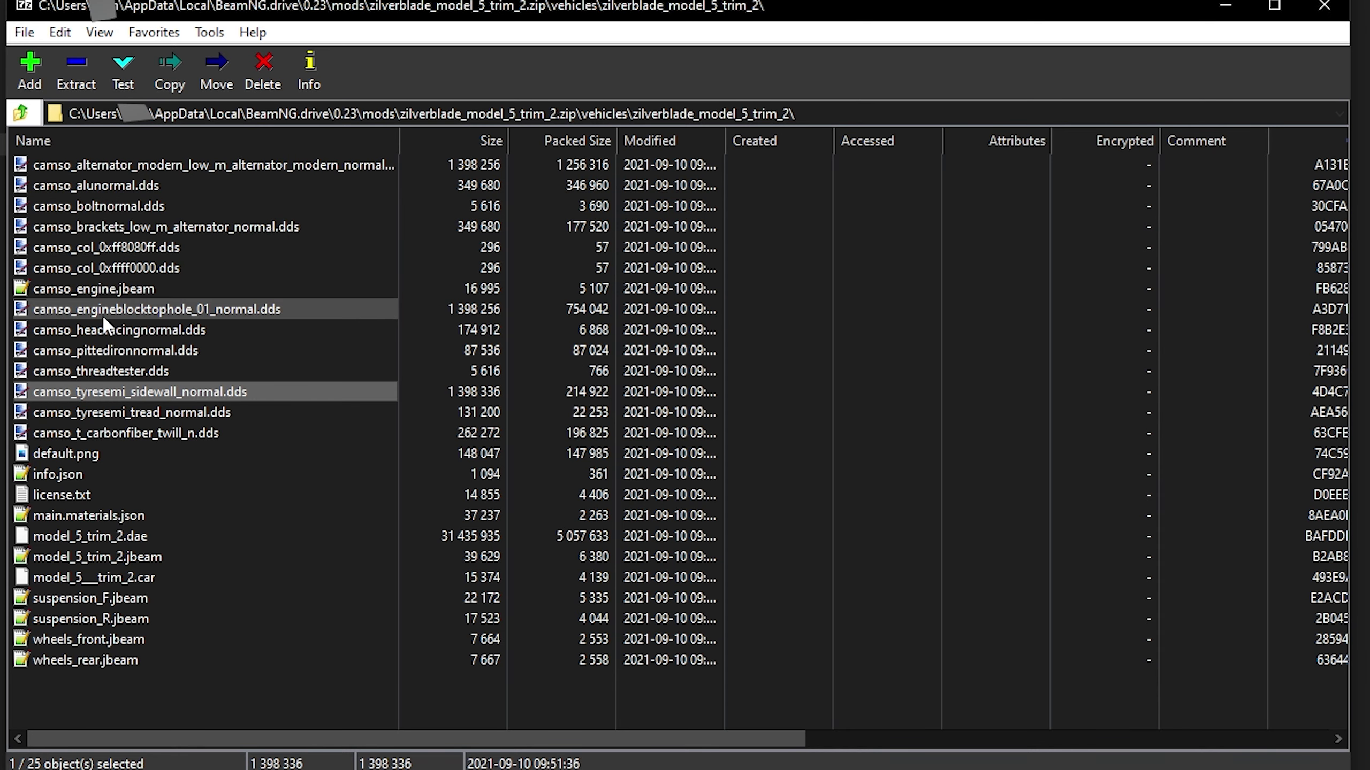
pyautogui.click(134, 292)
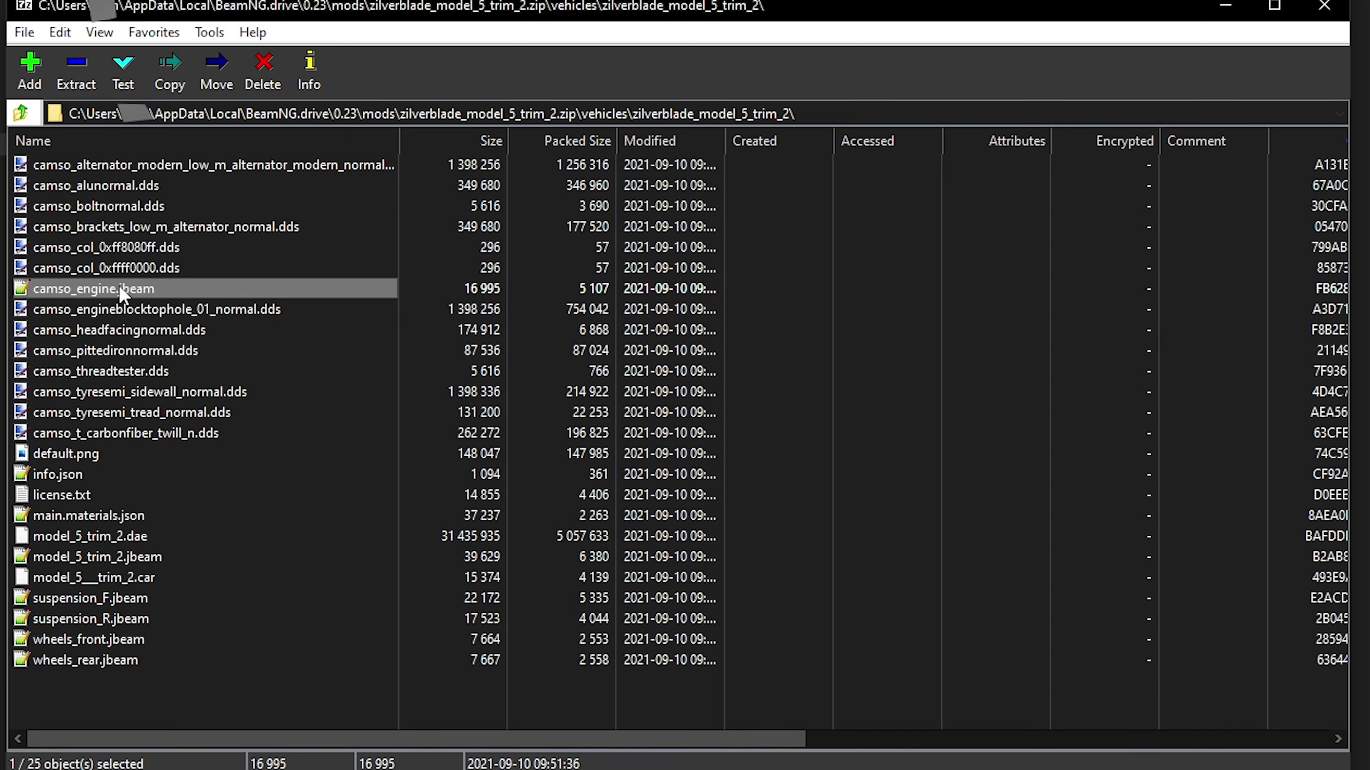
pyautogui.doubleClick(123, 294)
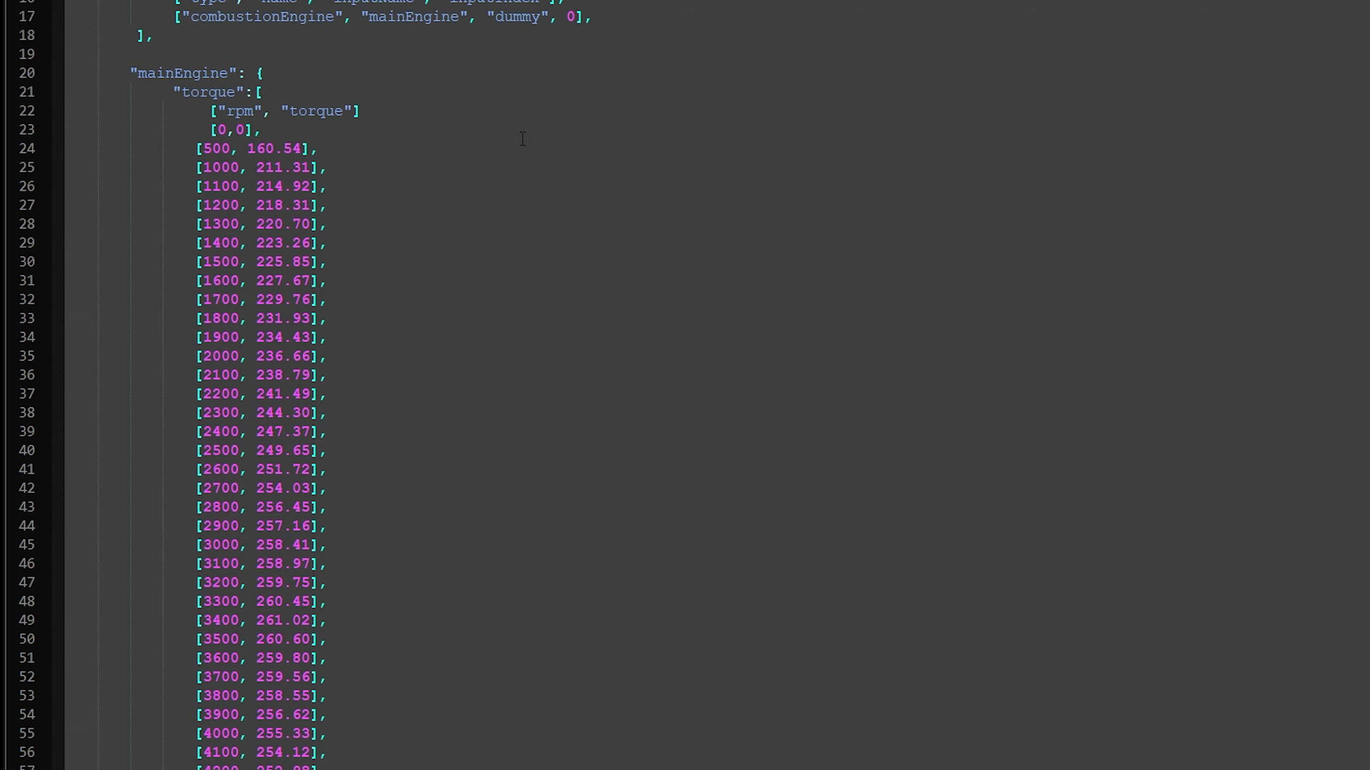
# Duplicate the "soundConfig" reference line of the main engine onto the empty line directly below it
pyautogui.scroll(-20, 685, 385)
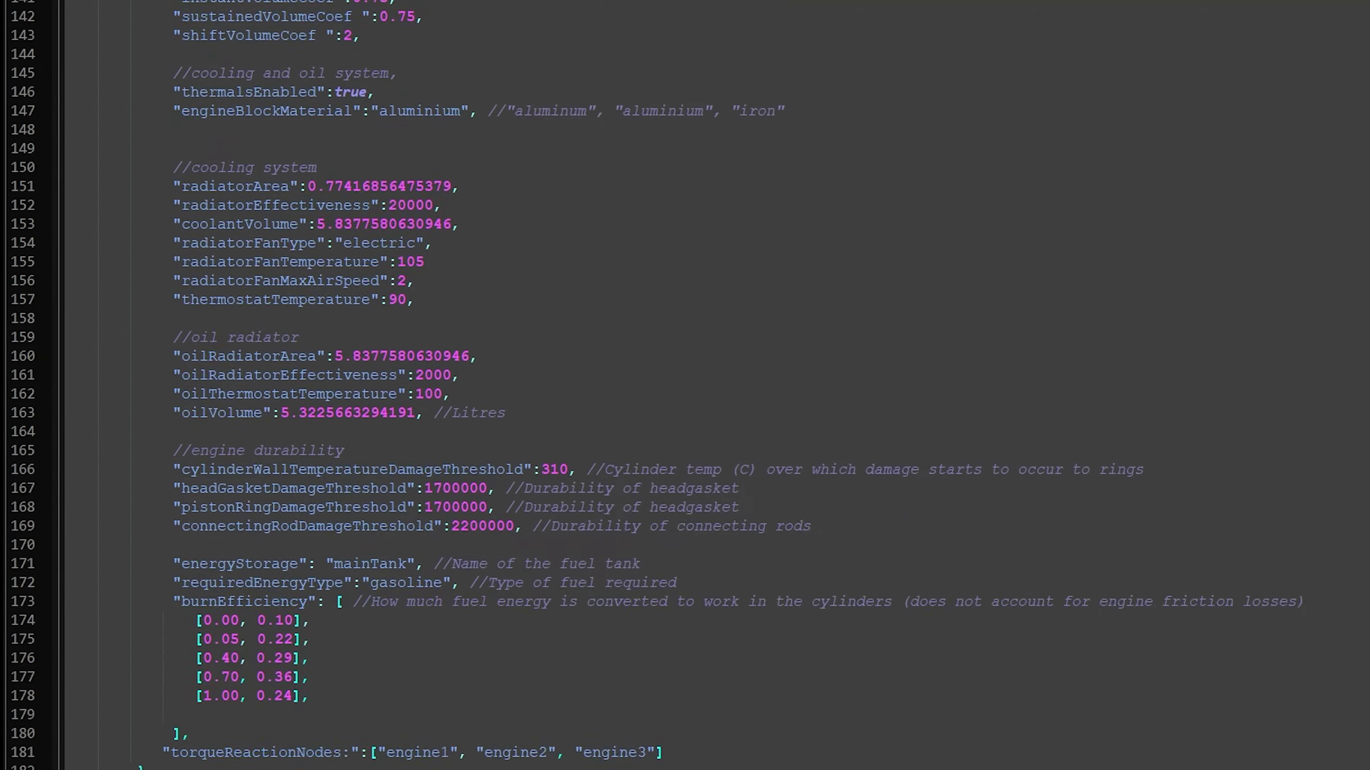
pyautogui.scroll(-3, 684, 385)
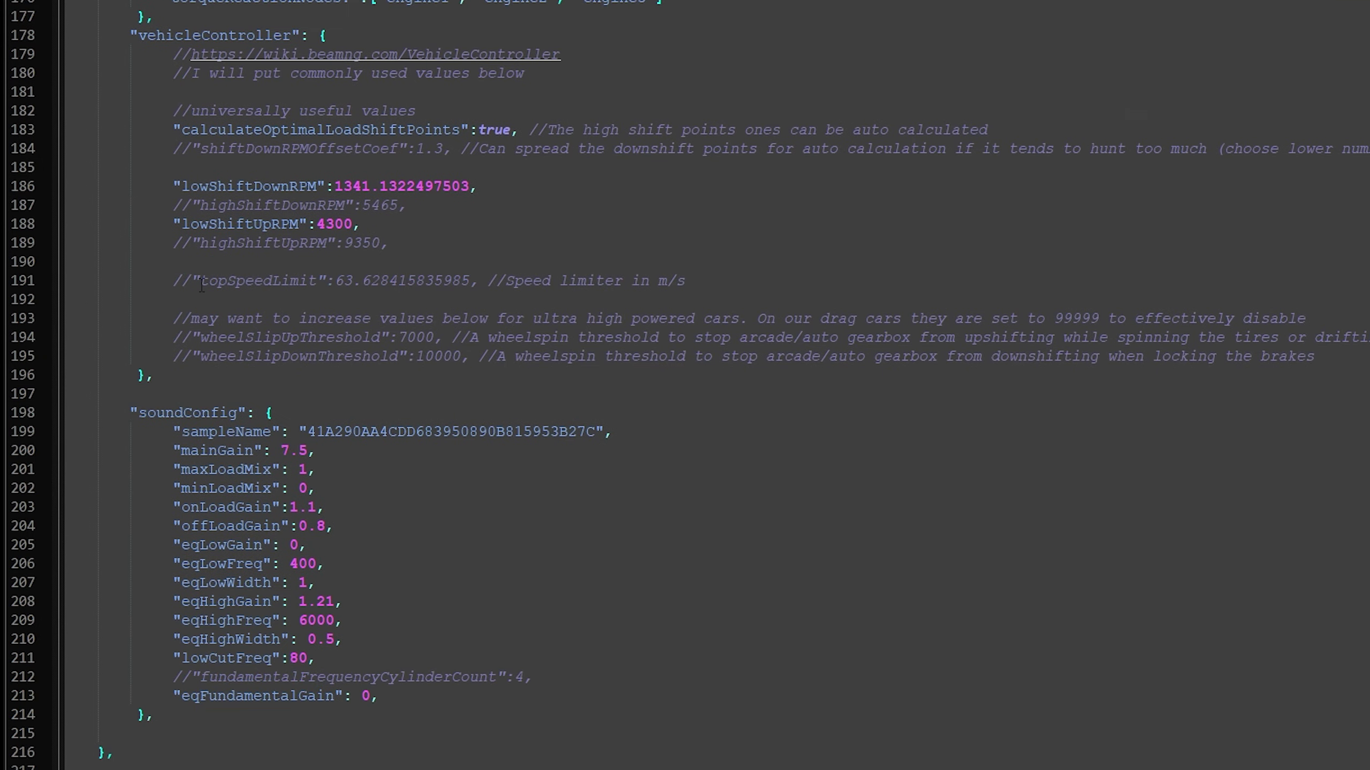
pyautogui.moveTo(115, 414); pyautogui.dragTo(292, 715)
pyautogui.scroll(7, 183, 385)
pyautogui.scroll(14, 200, 393)
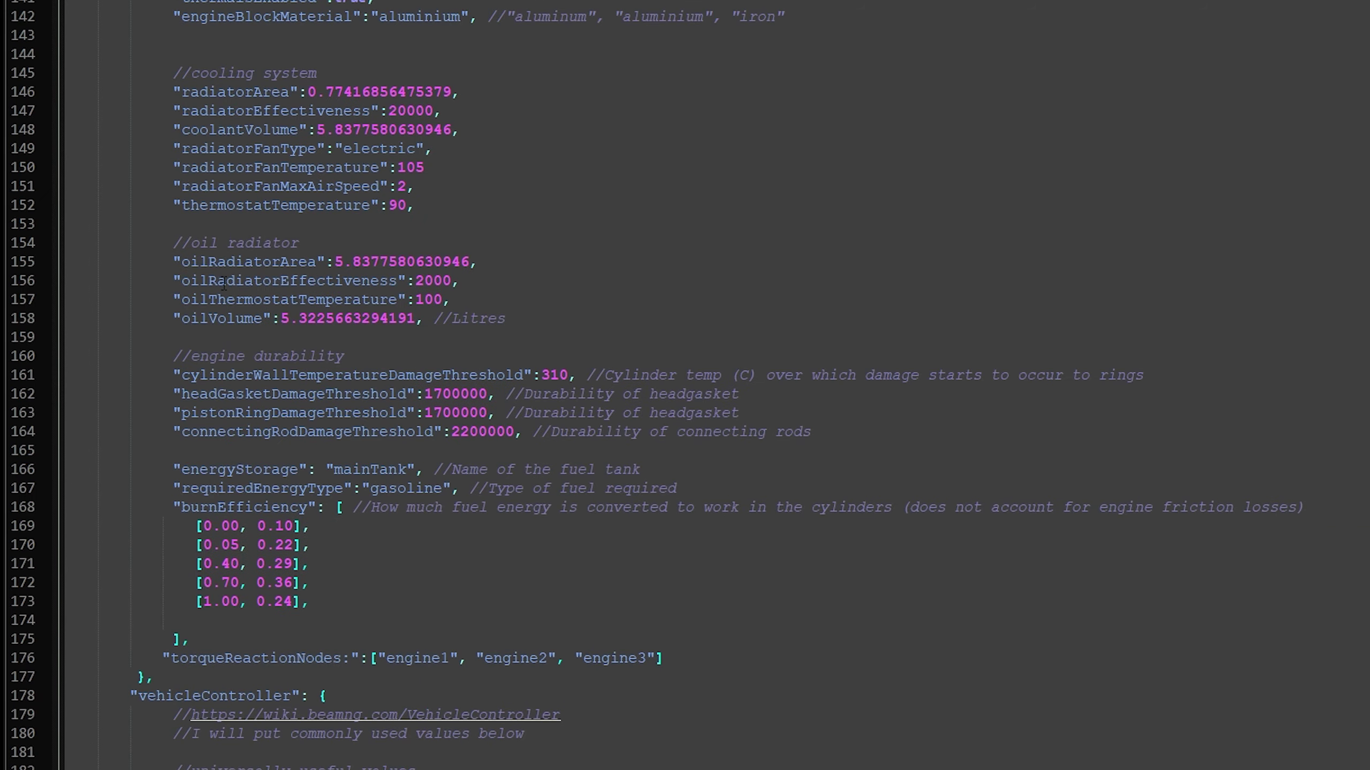
pyautogui.moveTo(174, 248); pyautogui.dragTo(1050, 248)
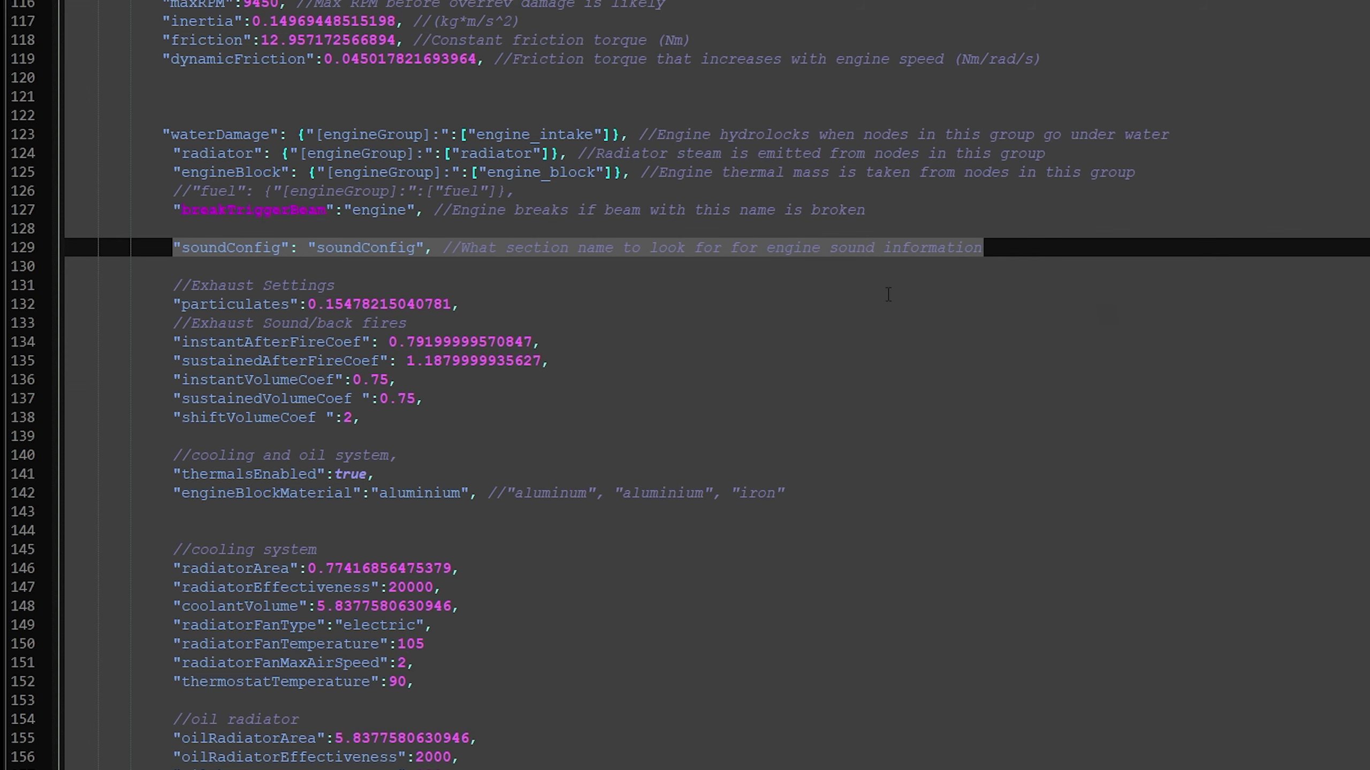
pyautogui.hotkey('ctrl', 'c')
pyautogui.click(334, 270)
pyautogui.hotkey('ctrl', 'v')
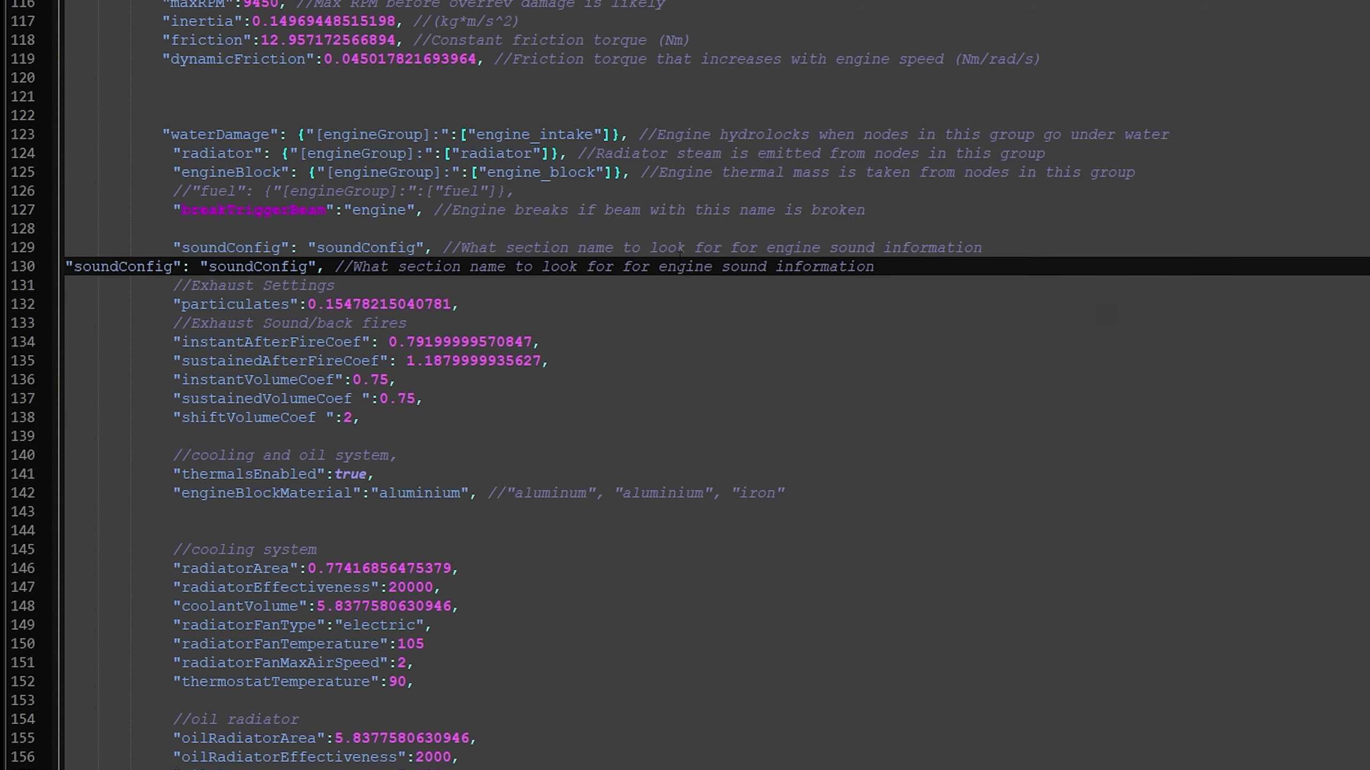
# Add a blank line below the duplicated soundConfig line and indent the duplicate to align with the original
pyautogui.press('Return')
pyautogui.press('Up')
pyautogui.press('Tab')
pyautogui.press('Tab')
pyautogui.press('Tab')
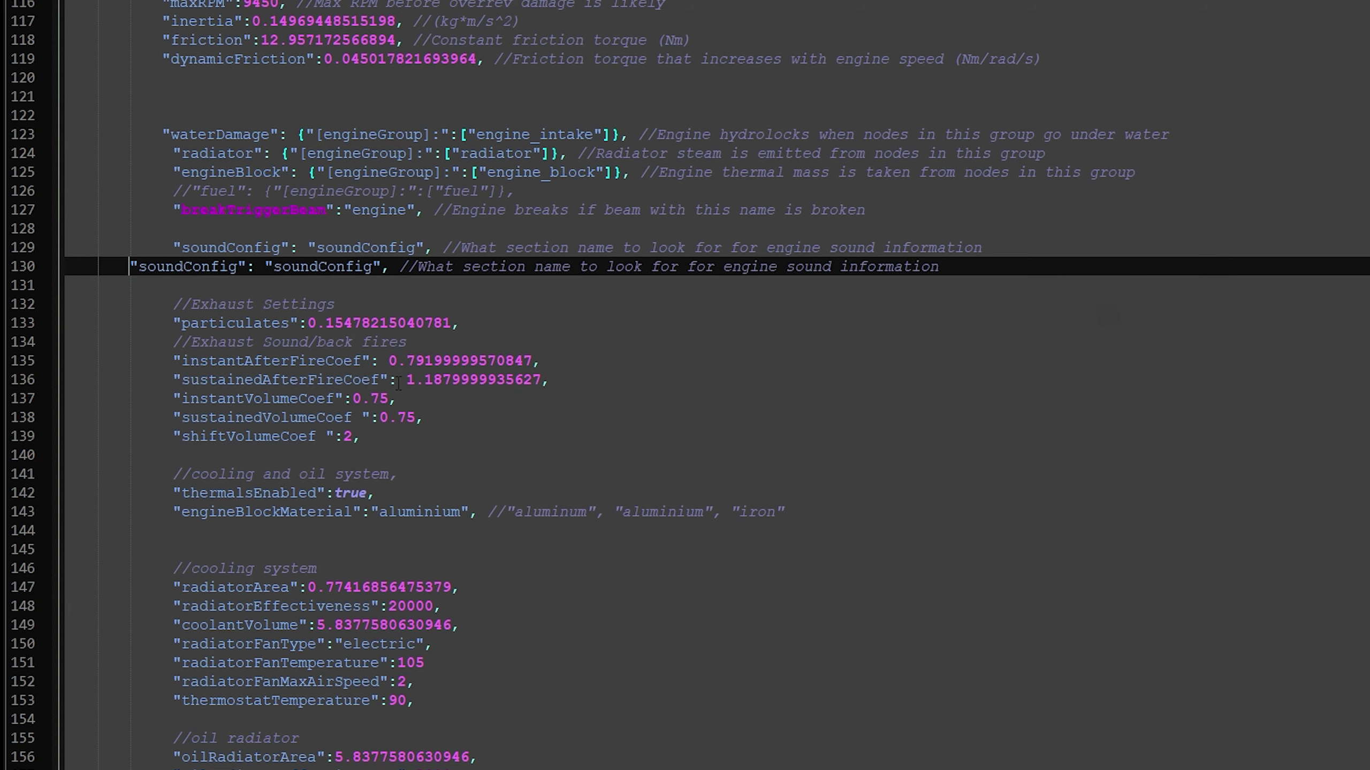
pyautogui.press('Tab')
pyautogui.hotkey('shift', 'Tab')
pyautogui.hotkey('shift', 'Tab')
pyautogui.press('Tab')
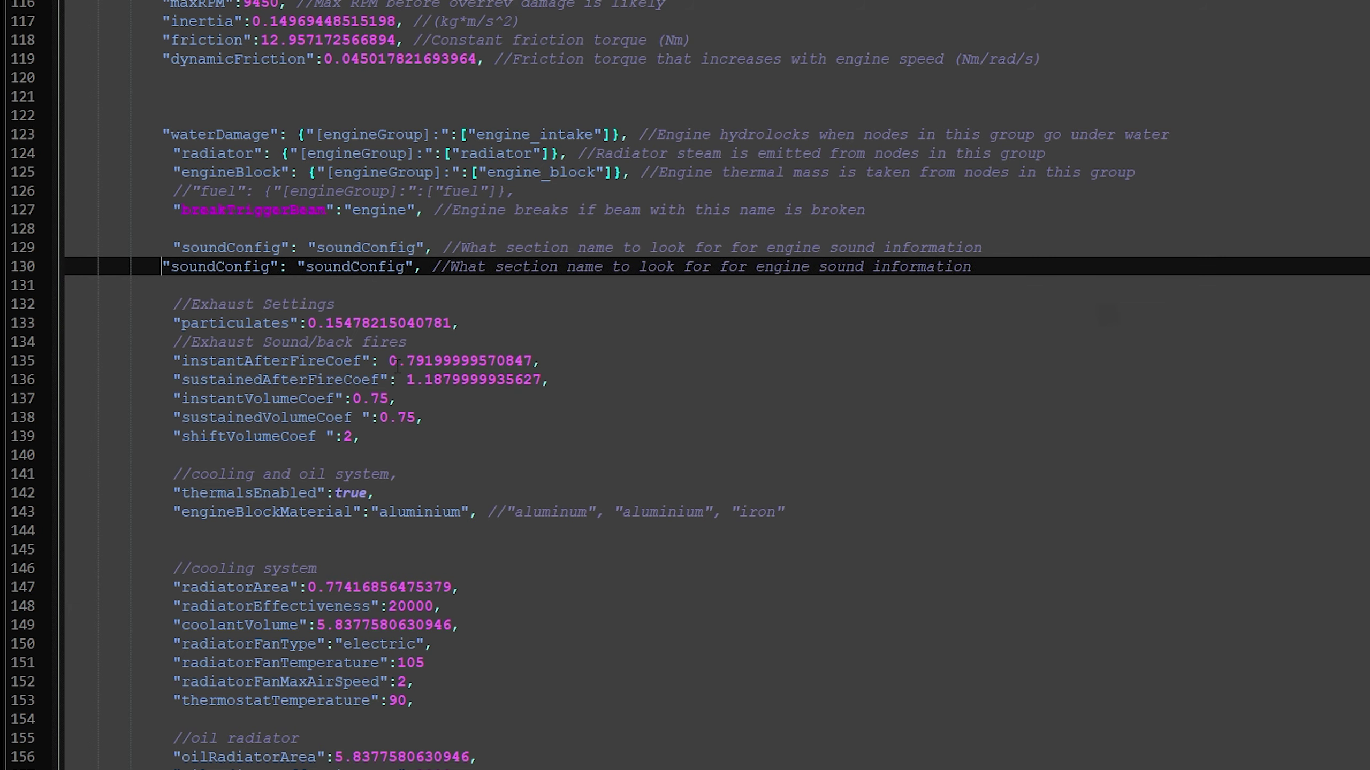
pyautogui.press('Tab')
pyautogui.hotkey('shift', 'Tab')
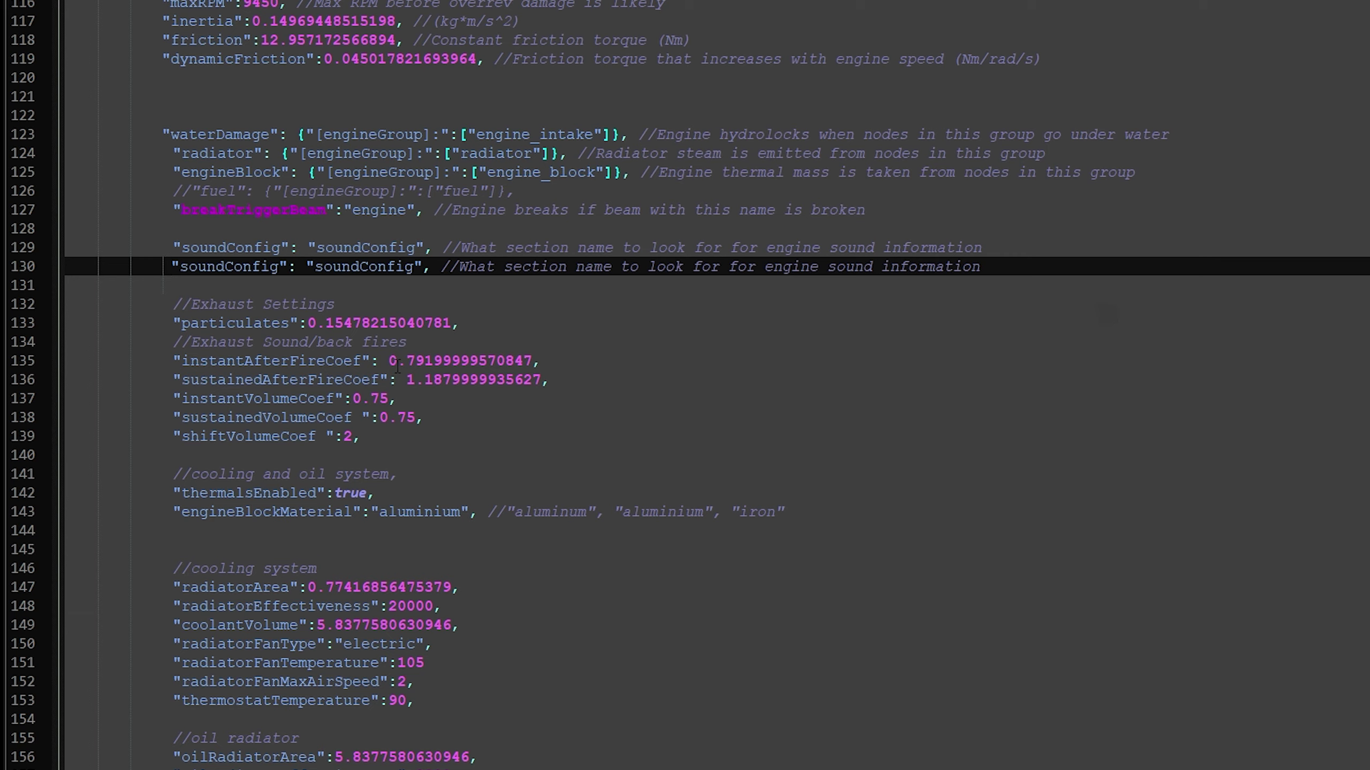
# Change both the key and the value of the duplicated line to "soundConfigExhaust"
pyautogui.click(280, 266)
pyautogui.write('Exhaust')
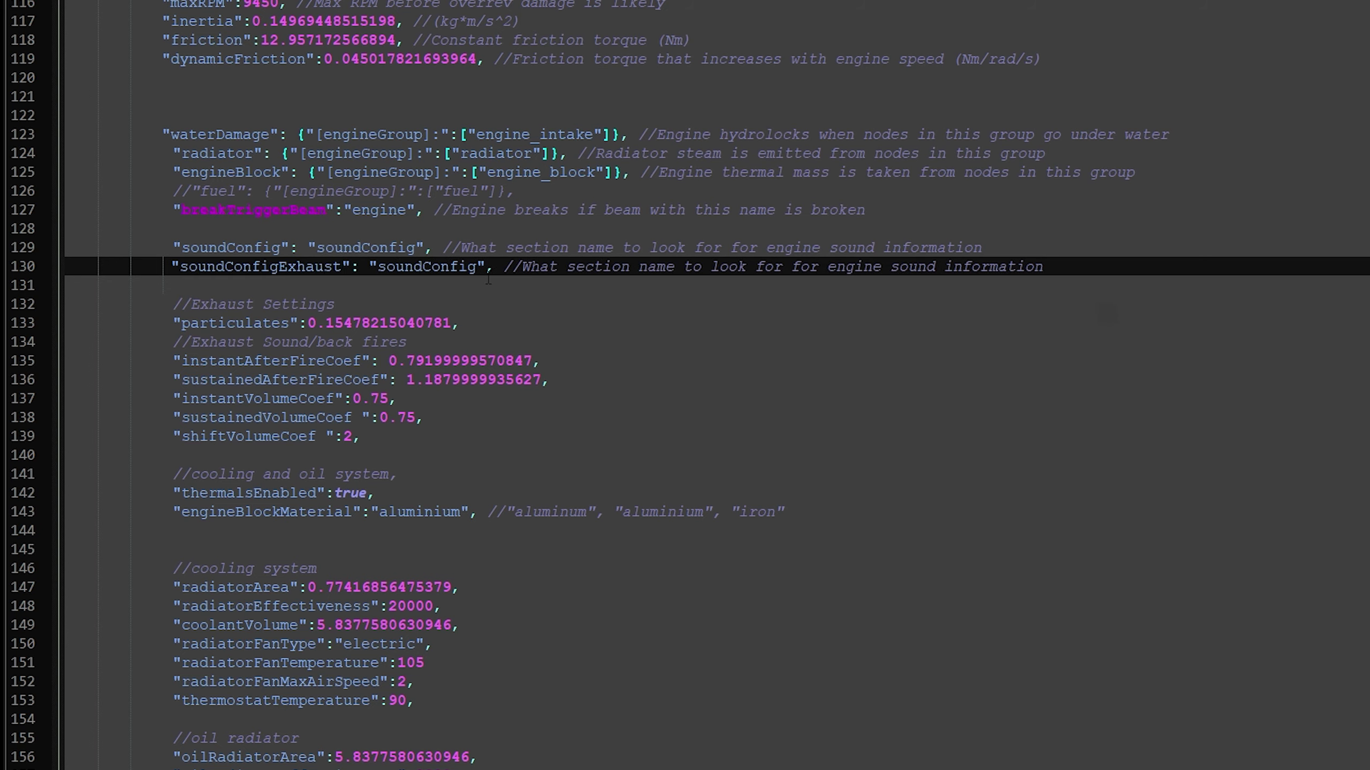
pyautogui.write('Exhaust')
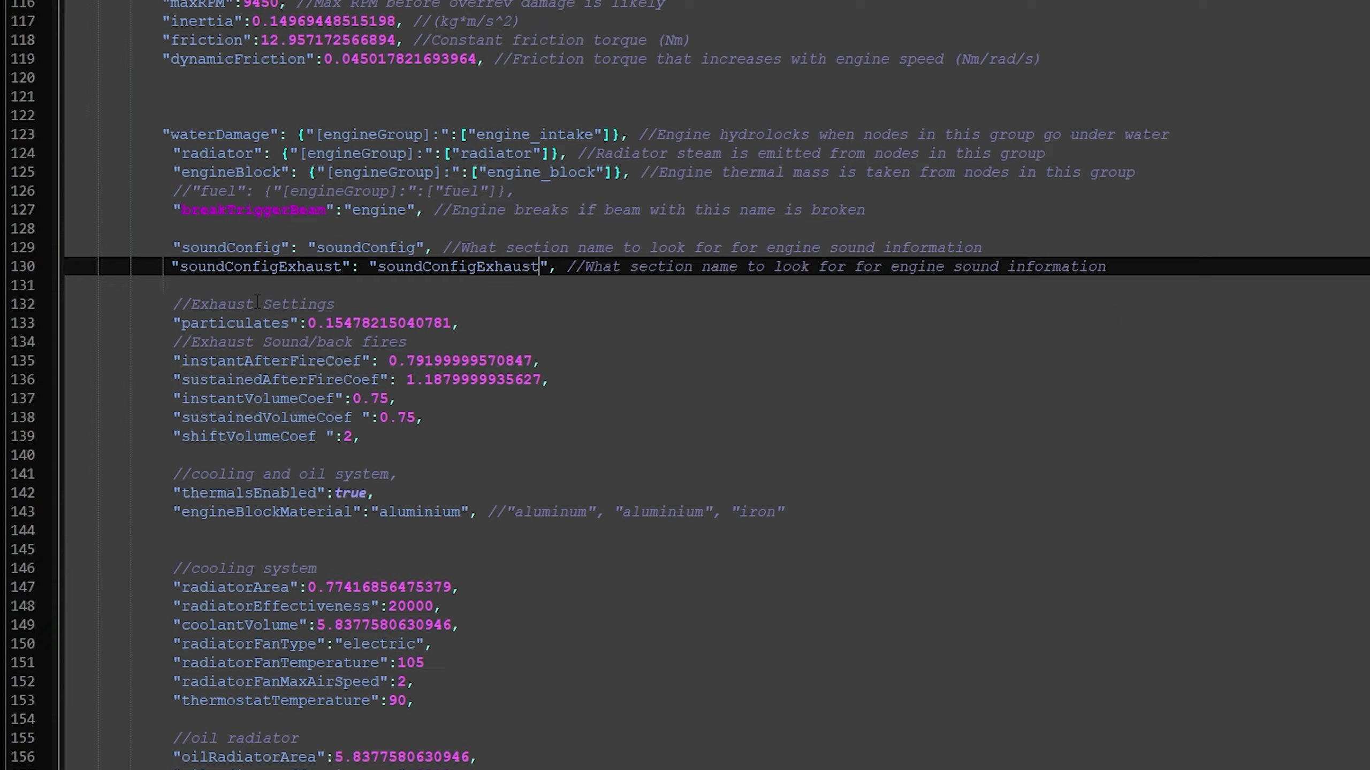
# Copy the whole "soundConfig" block after vehicleController and paste it below the original, inside the engine section
pyautogui.scroll(-20, 287, 389)
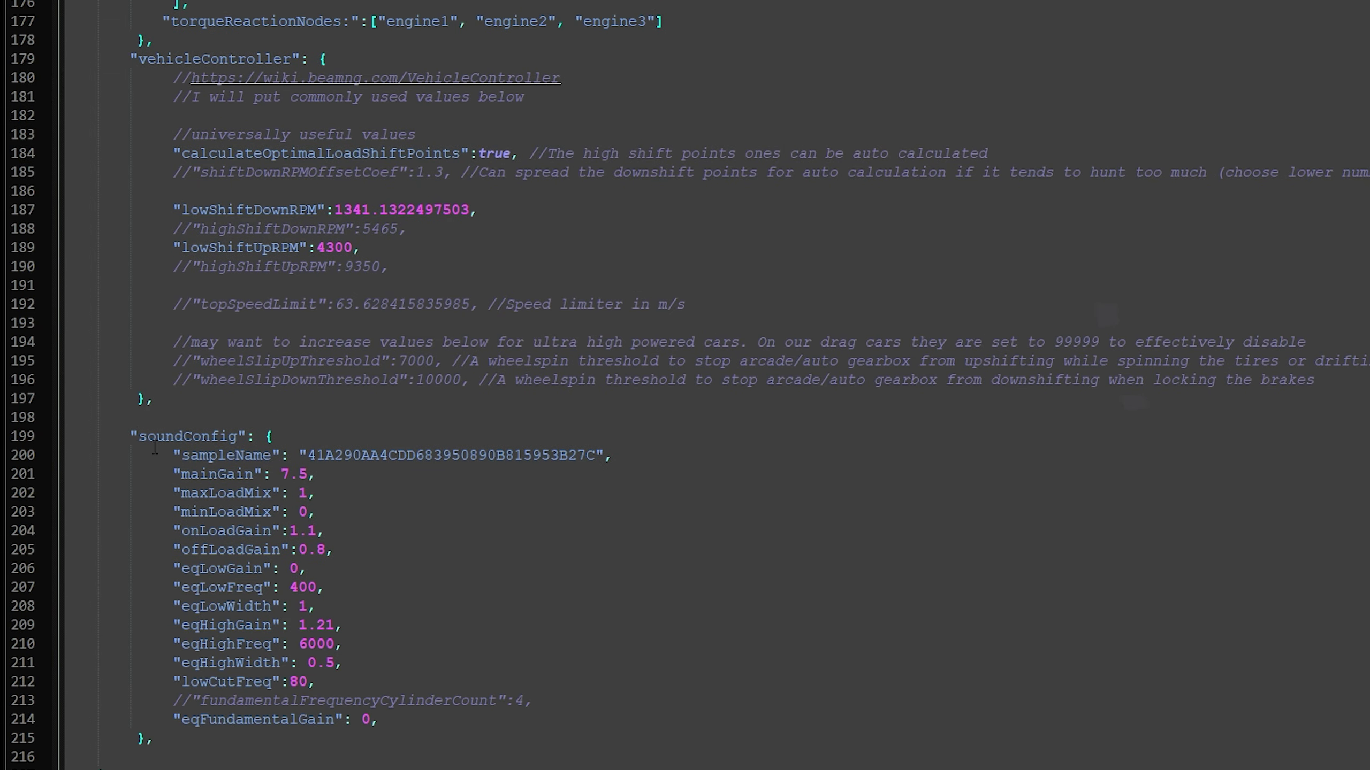
pyautogui.moveTo(130, 429); pyautogui.dragTo(200, 733)
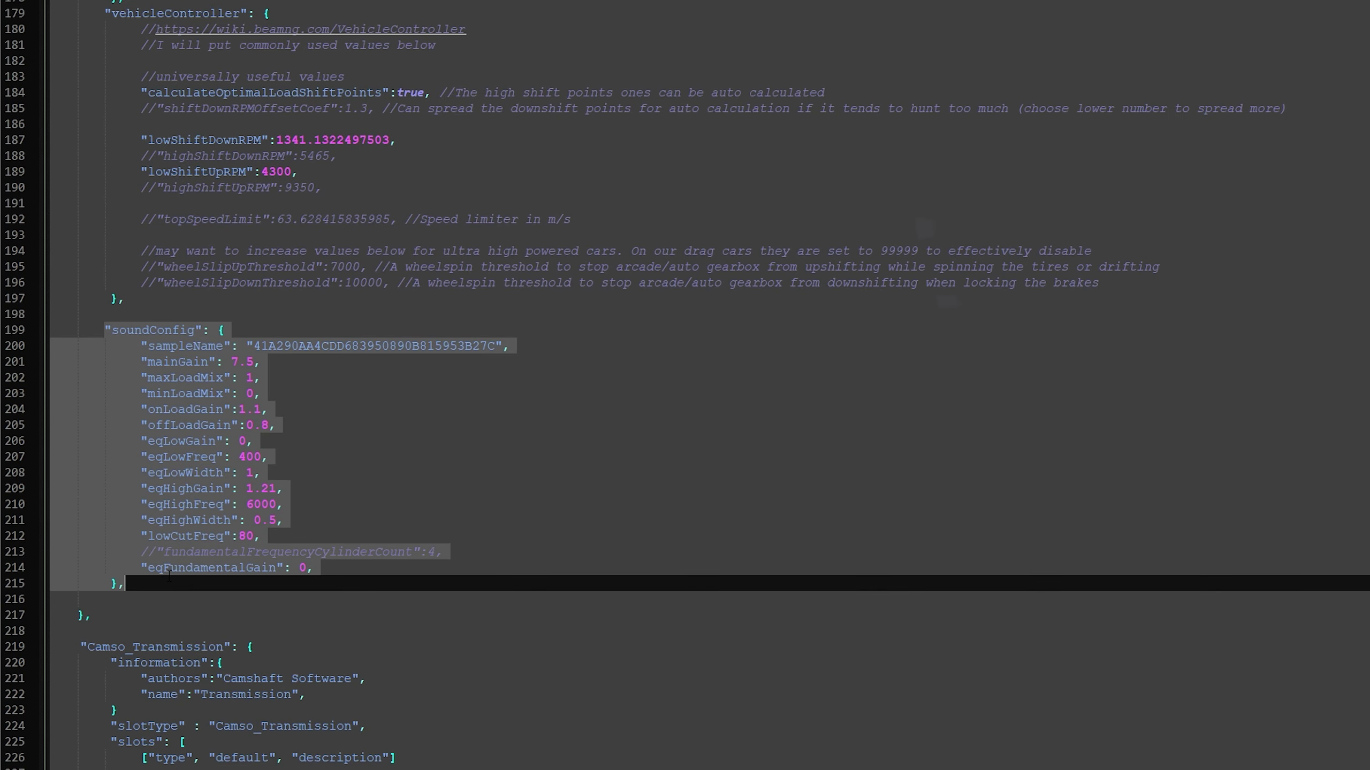
pyautogui.click(181, 594)
pyautogui.click(69, 613)
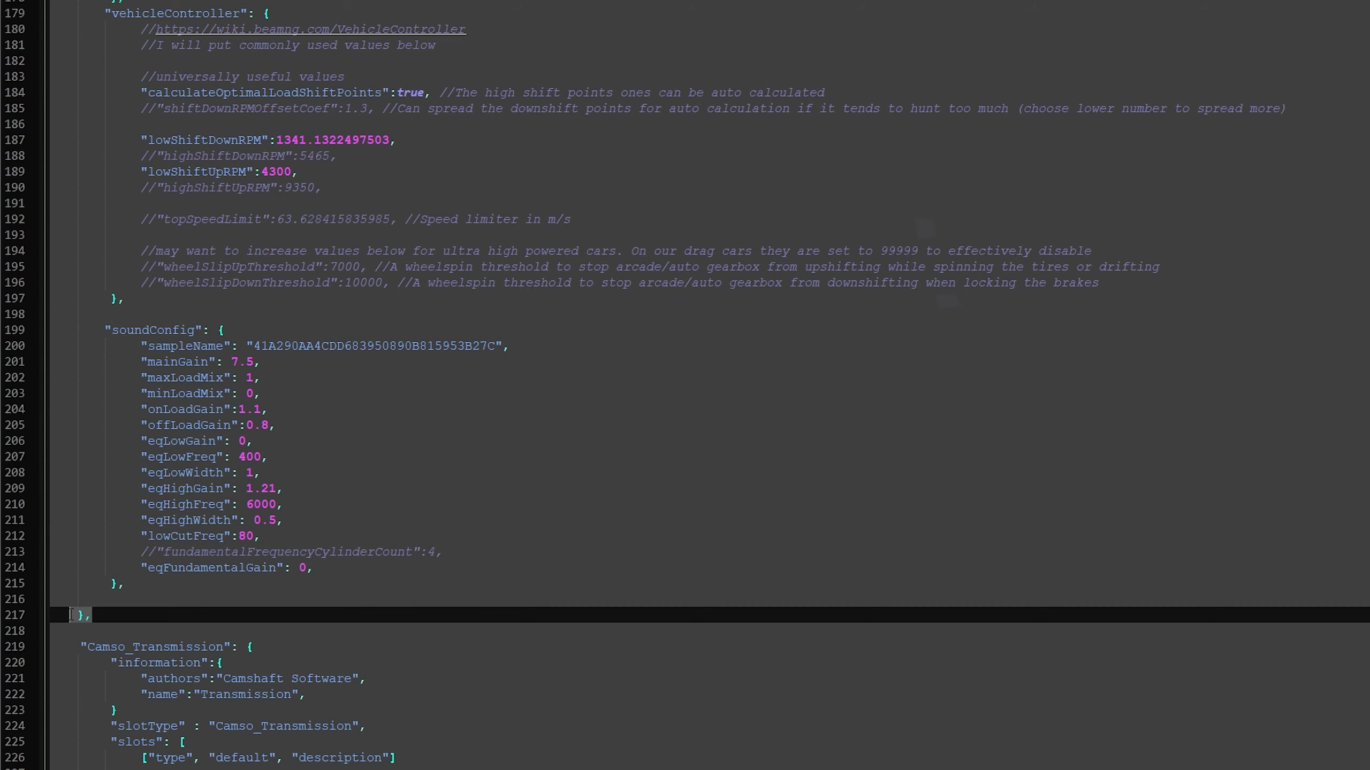
pyautogui.click(136, 597)
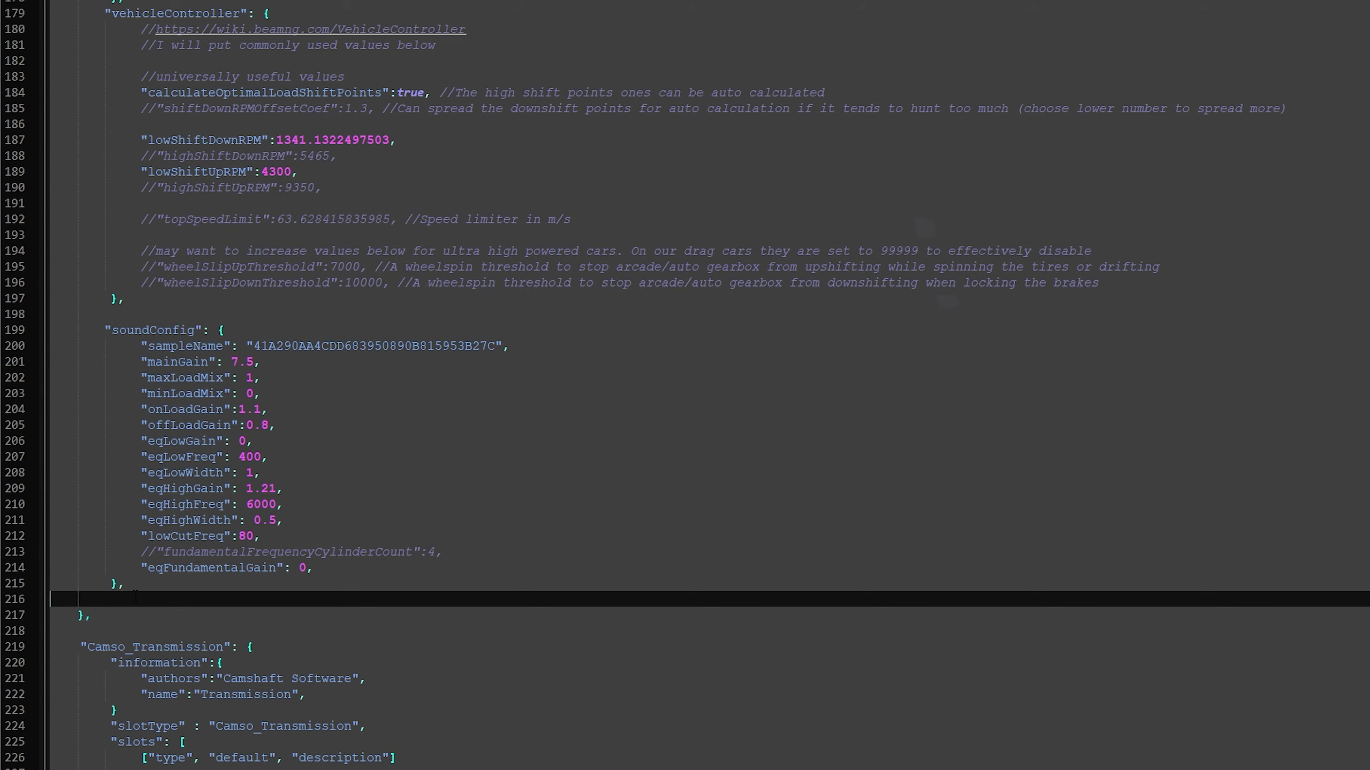
pyautogui.press('Return')
pyautogui.press('Return')
pyautogui.press('Return')
pyautogui.press('Up')
pyautogui.press('Up')
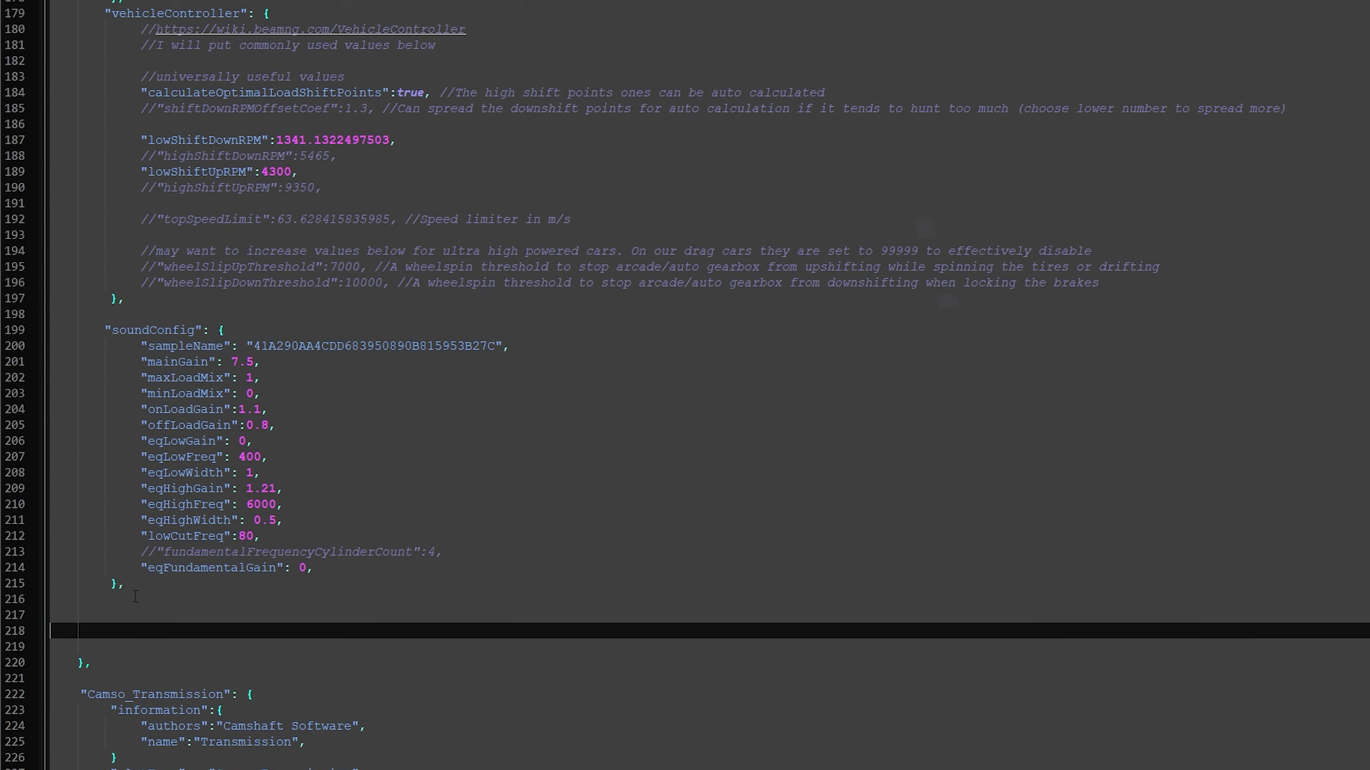
pyautogui.hotkey('ctrl', 'v')
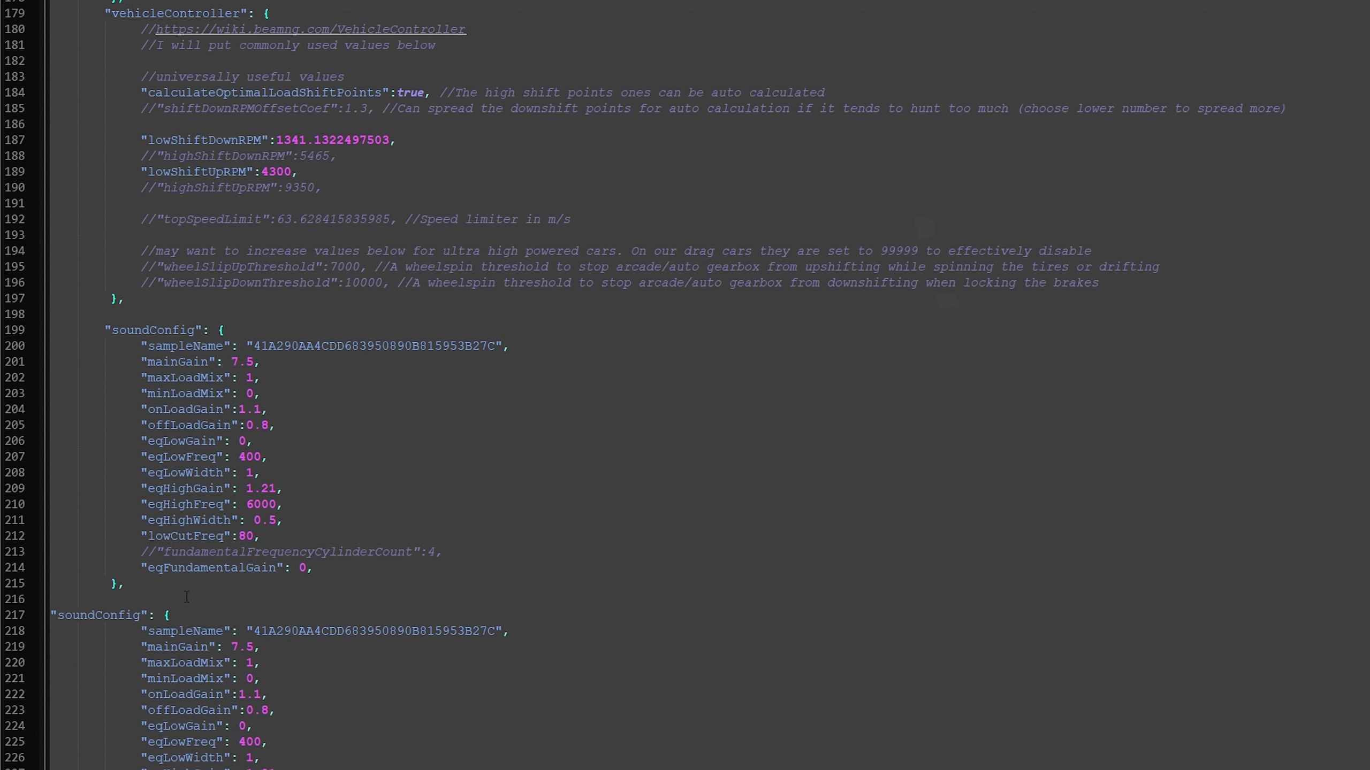
# Indent the header of the pasted block to match the original and rename it "soundConfigExhaust"
pyautogui.scroll(-3, 186, 596)
pyautogui.click(56, 457)
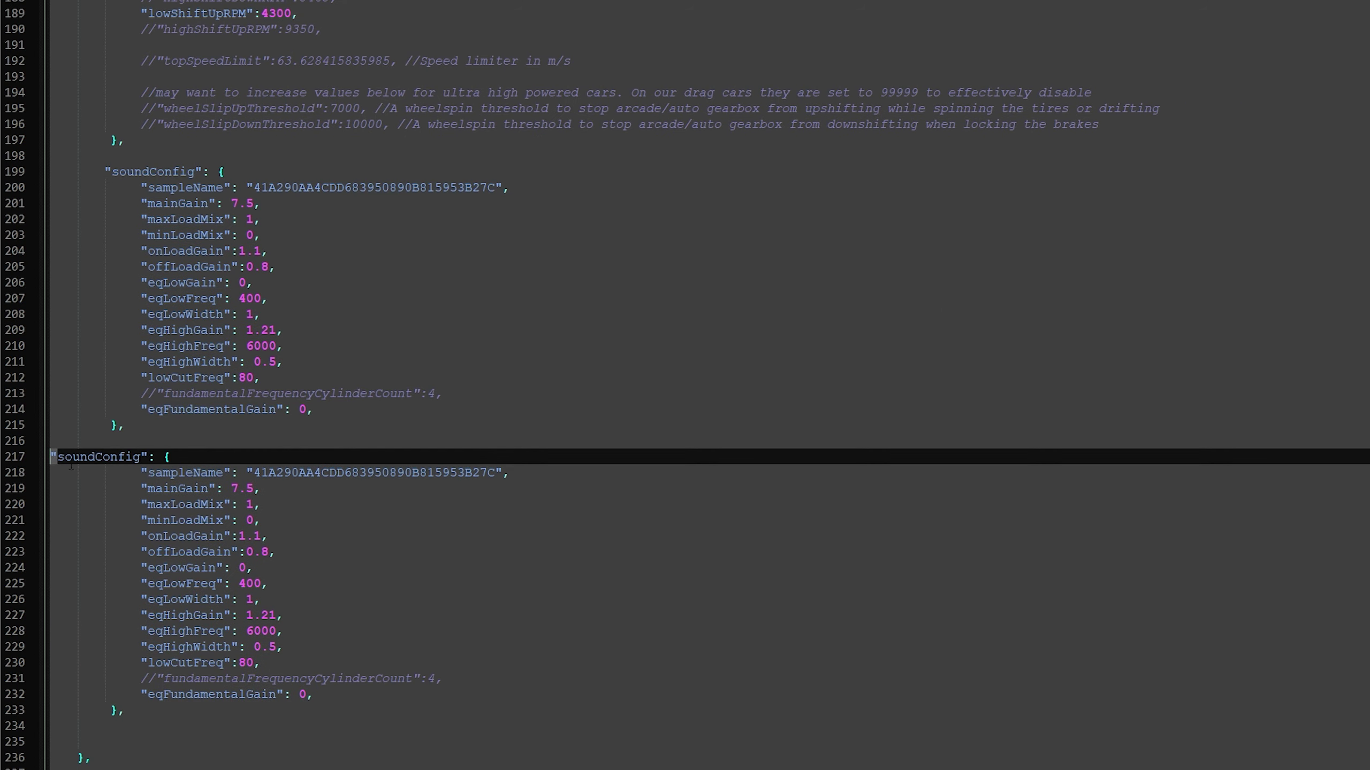
pyautogui.press('Tab')
pyautogui.press('Tab')
pyautogui.click(223, 457)
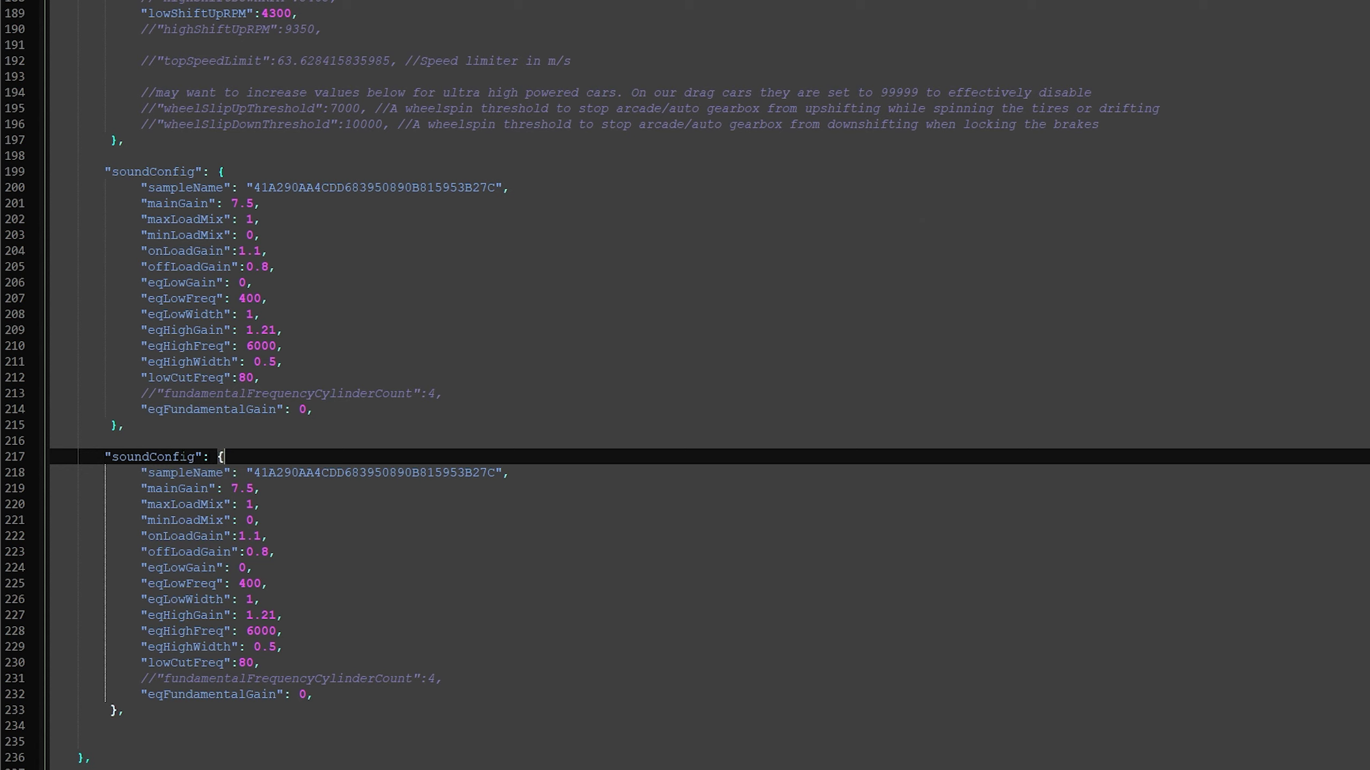
pyautogui.click(201, 457)
pyautogui.write('Exhaust')
# Delete the sampleName value in the original soundConfig block
pyautogui.moveTo(102, 155); pyautogui.dragTo(187, 409)
pyautogui.click(197, 192)
pyautogui.click(229, 168)
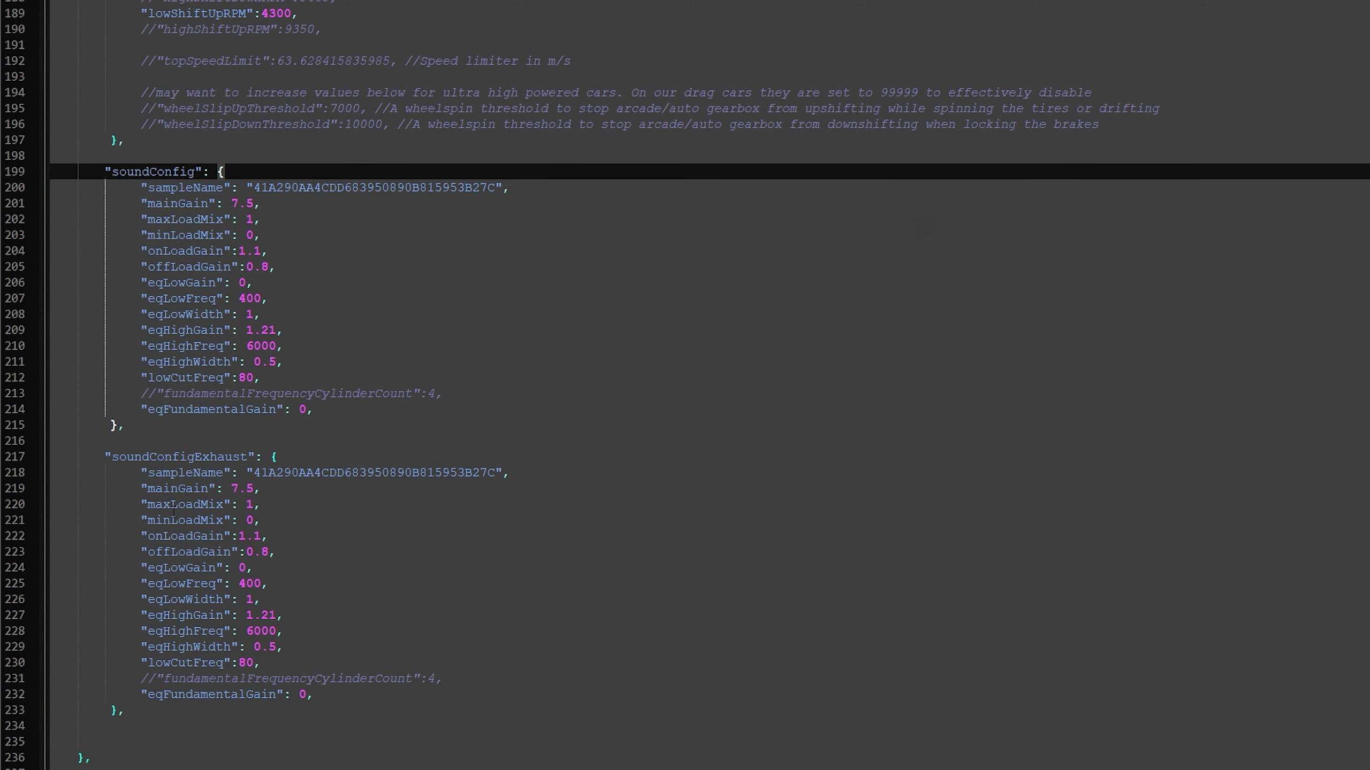
pyautogui.click(274, 457)
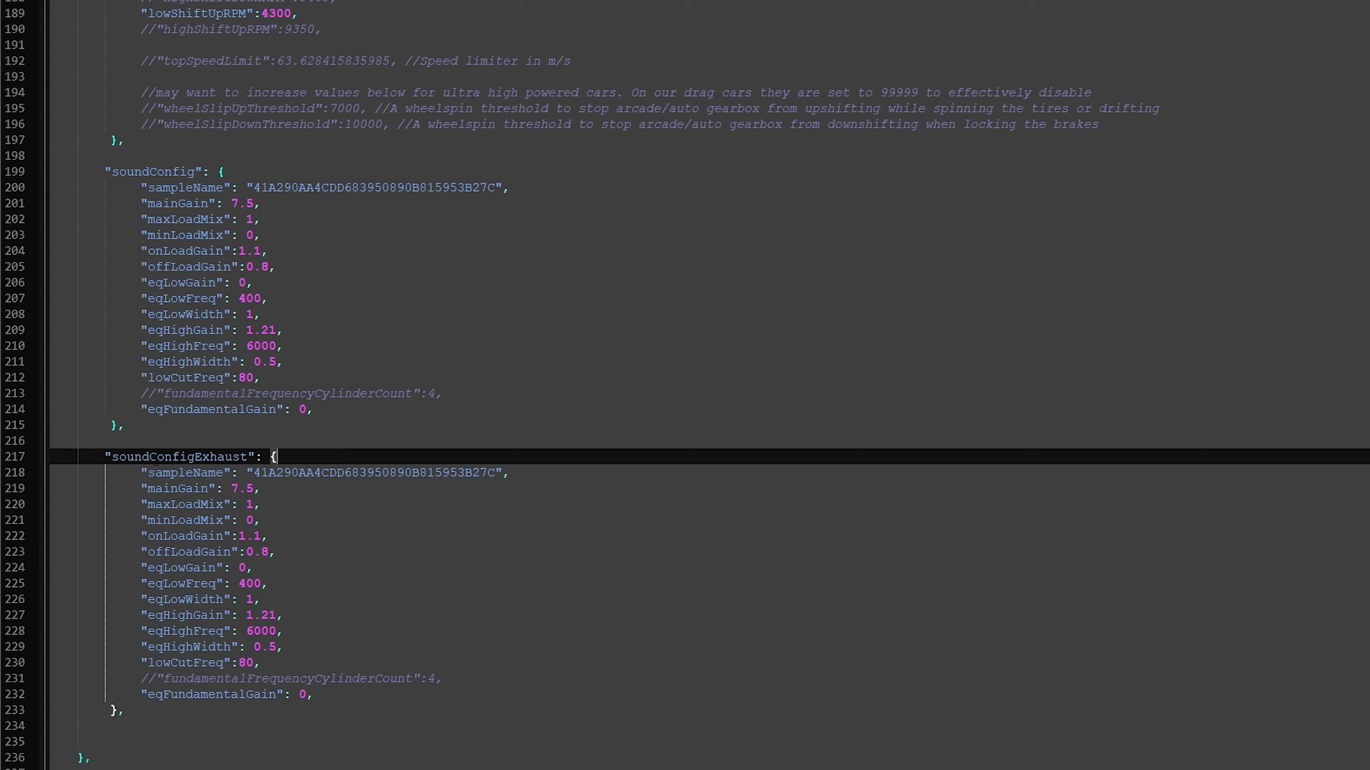
pyautogui.click(260, 424)
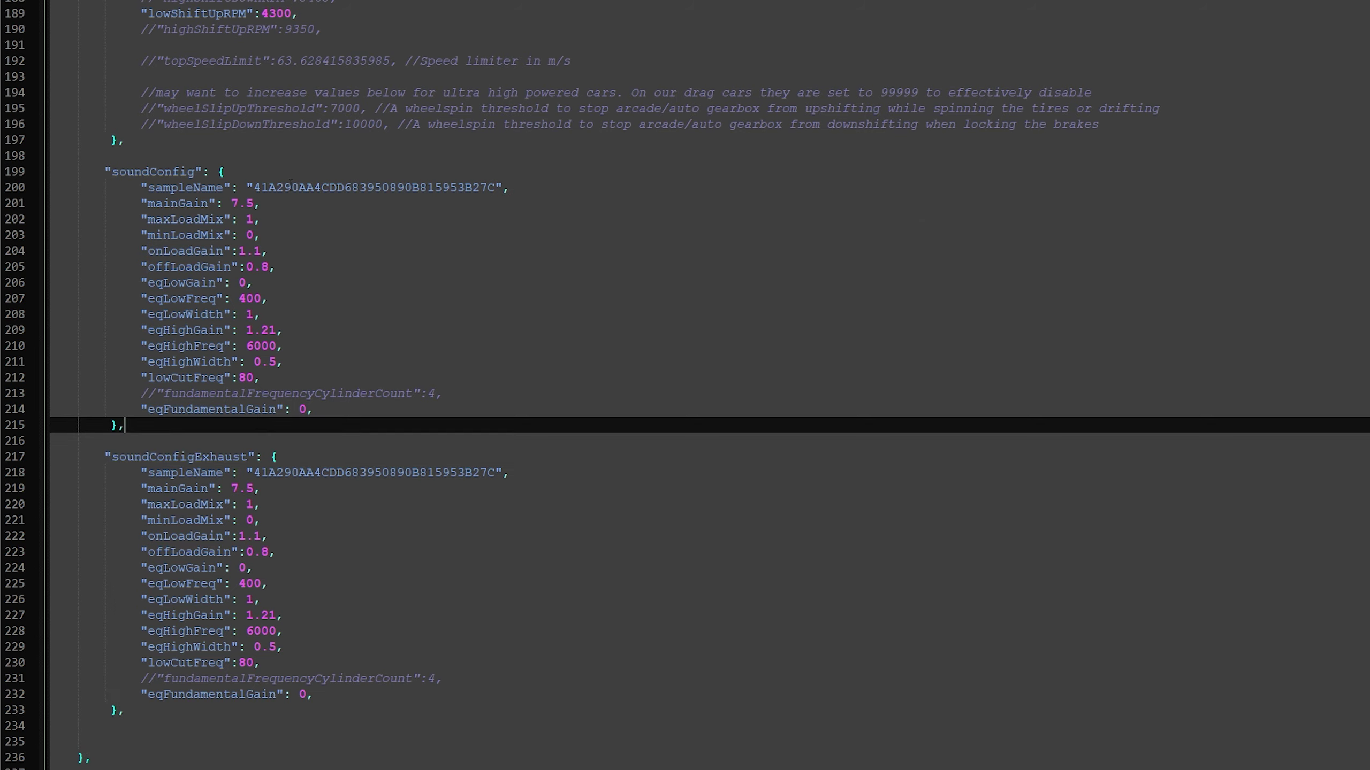
pyautogui.doubleClick(290, 187)
pyautogui.press('BackSpace')
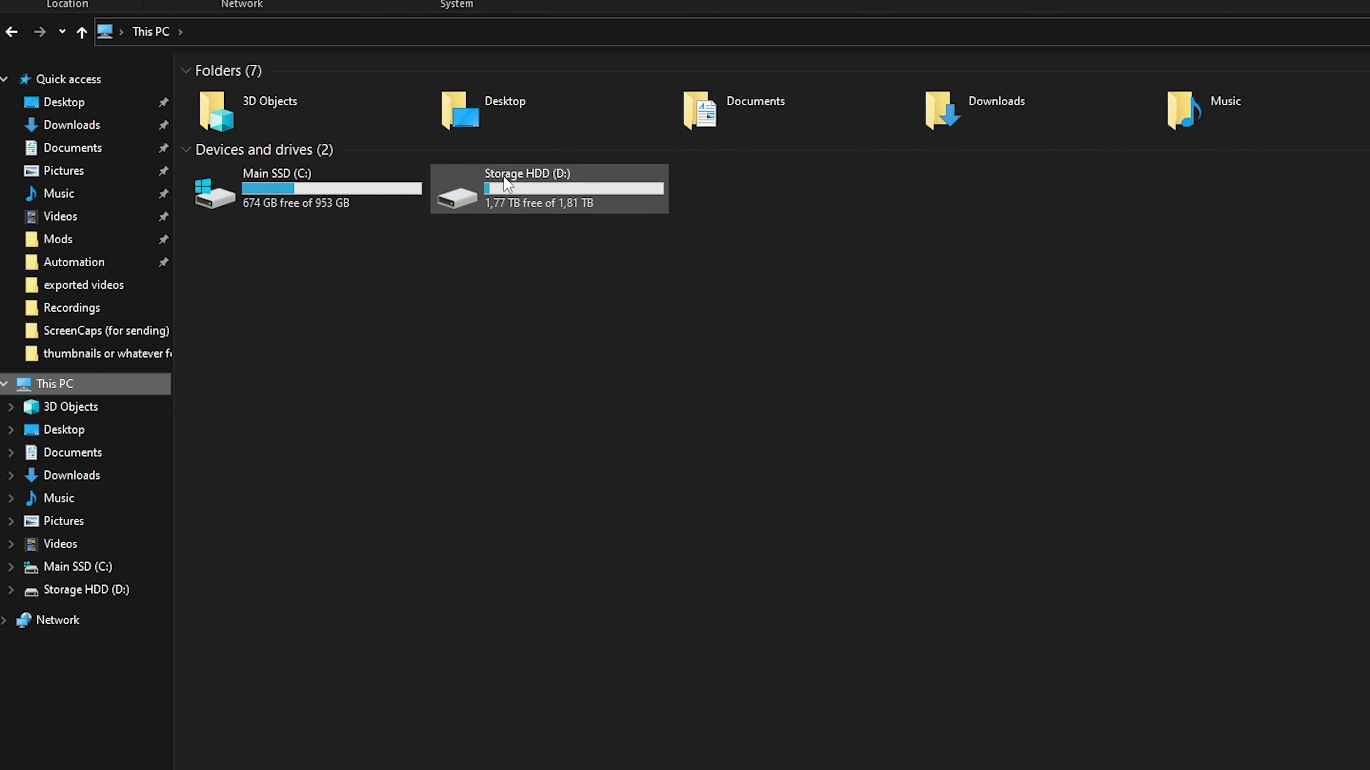
# In File Explorer, open the game's install folder C:\Program Files (x86)\Steam\steamapps\common\BeamNG.drive
pyautogui.doubleClick(345, 195)
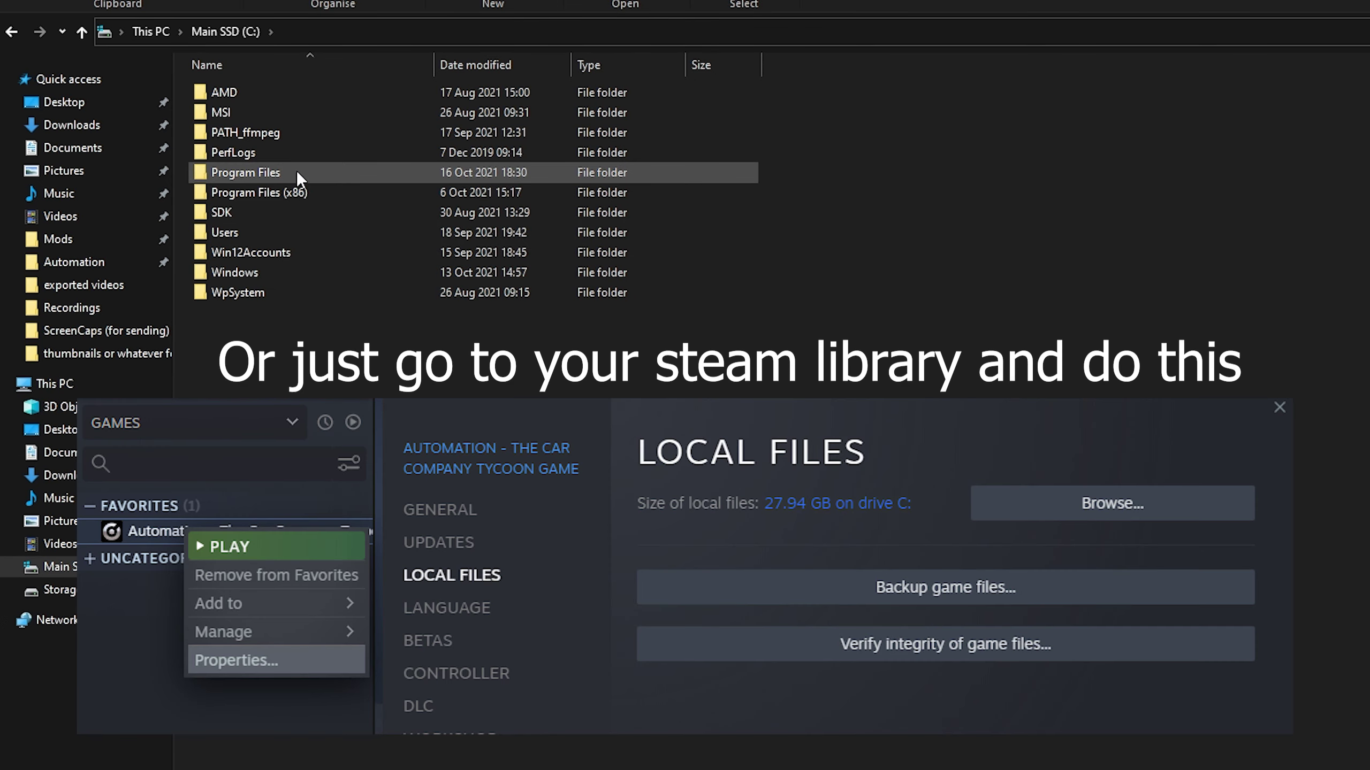
pyautogui.doubleClick(315, 190)
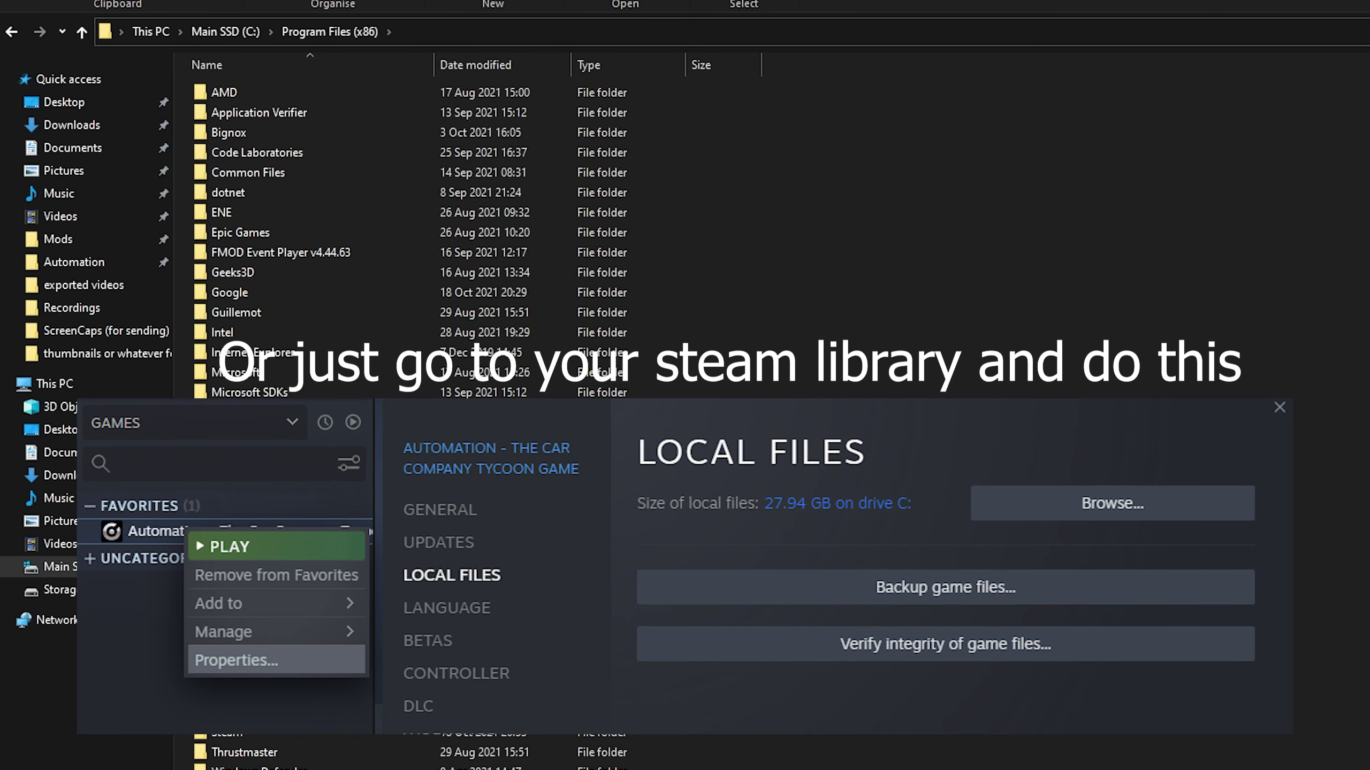
pyautogui.doubleClick(275, 737)
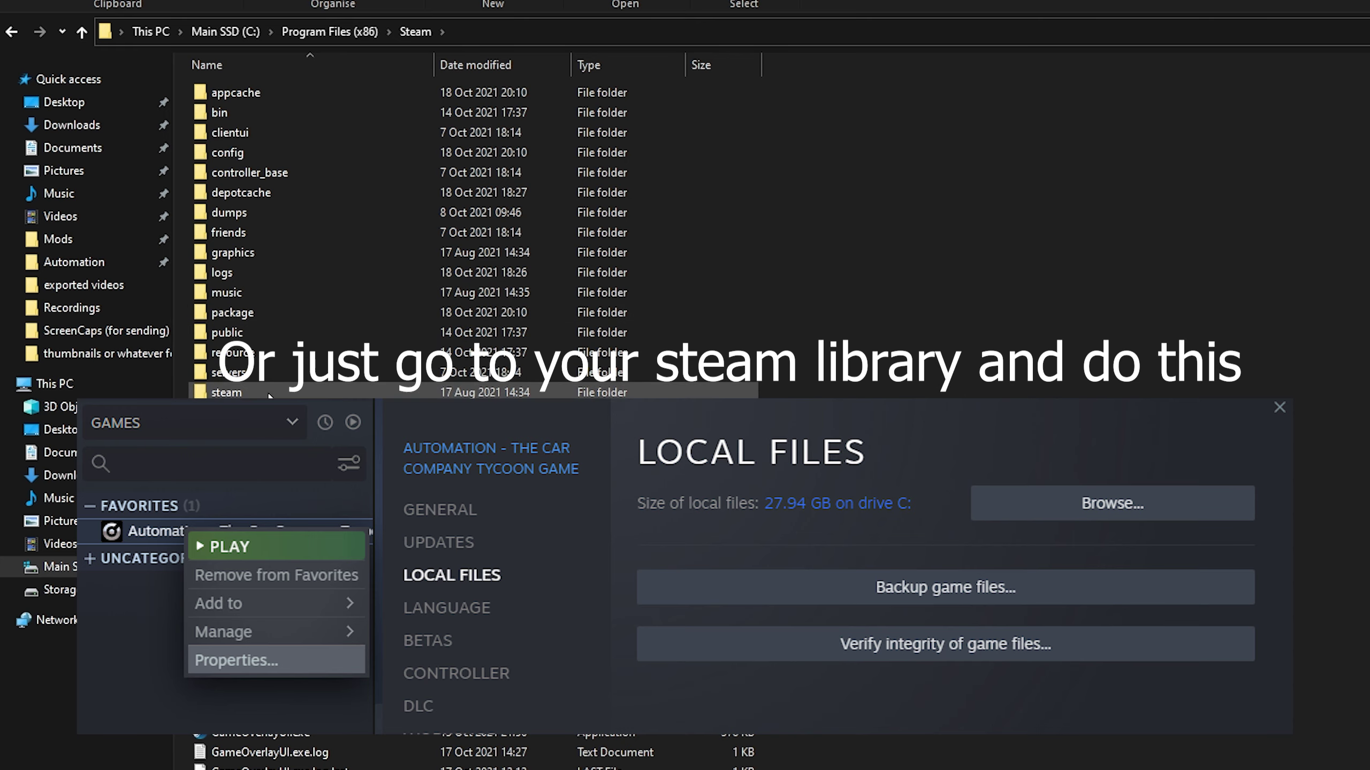
pyautogui.doubleClick(270, 412)
pyautogui.doubleClick(279, 94)
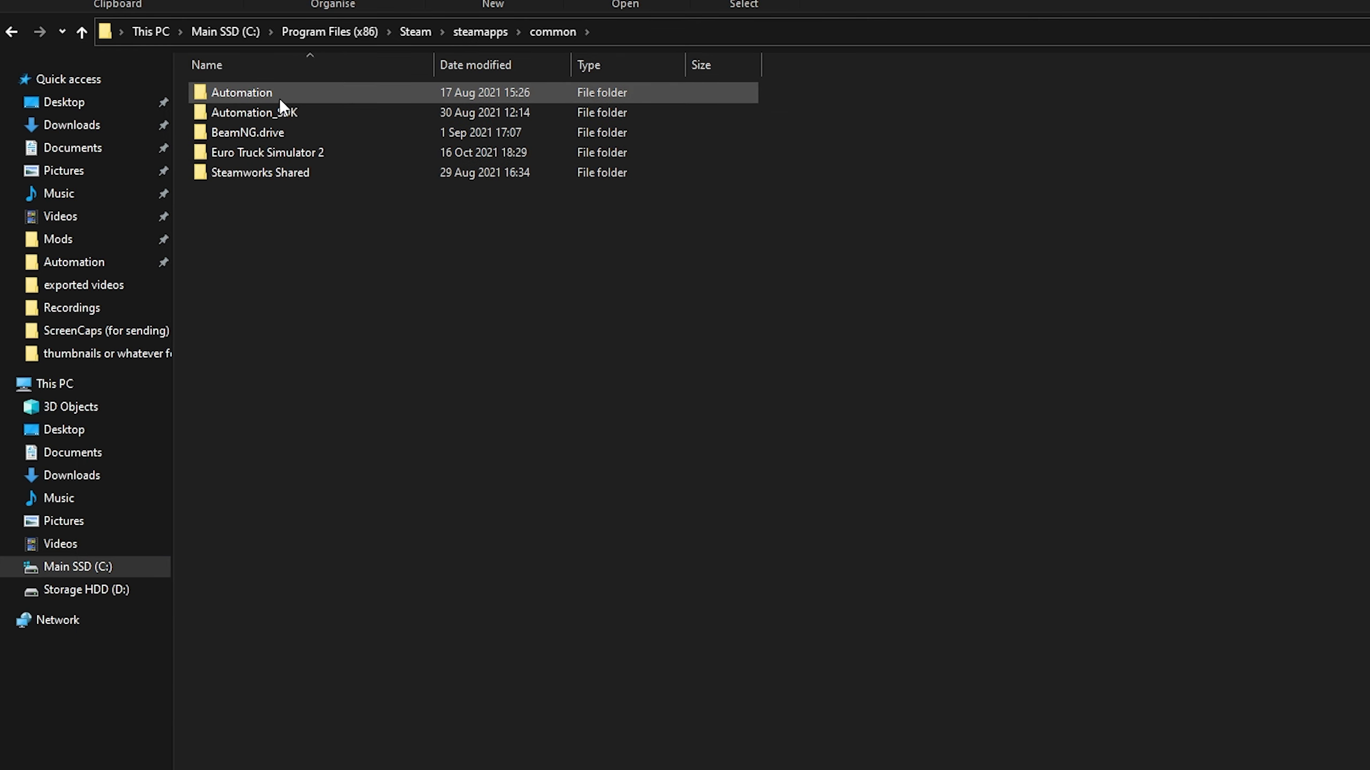
pyautogui.doubleClick(289, 135)
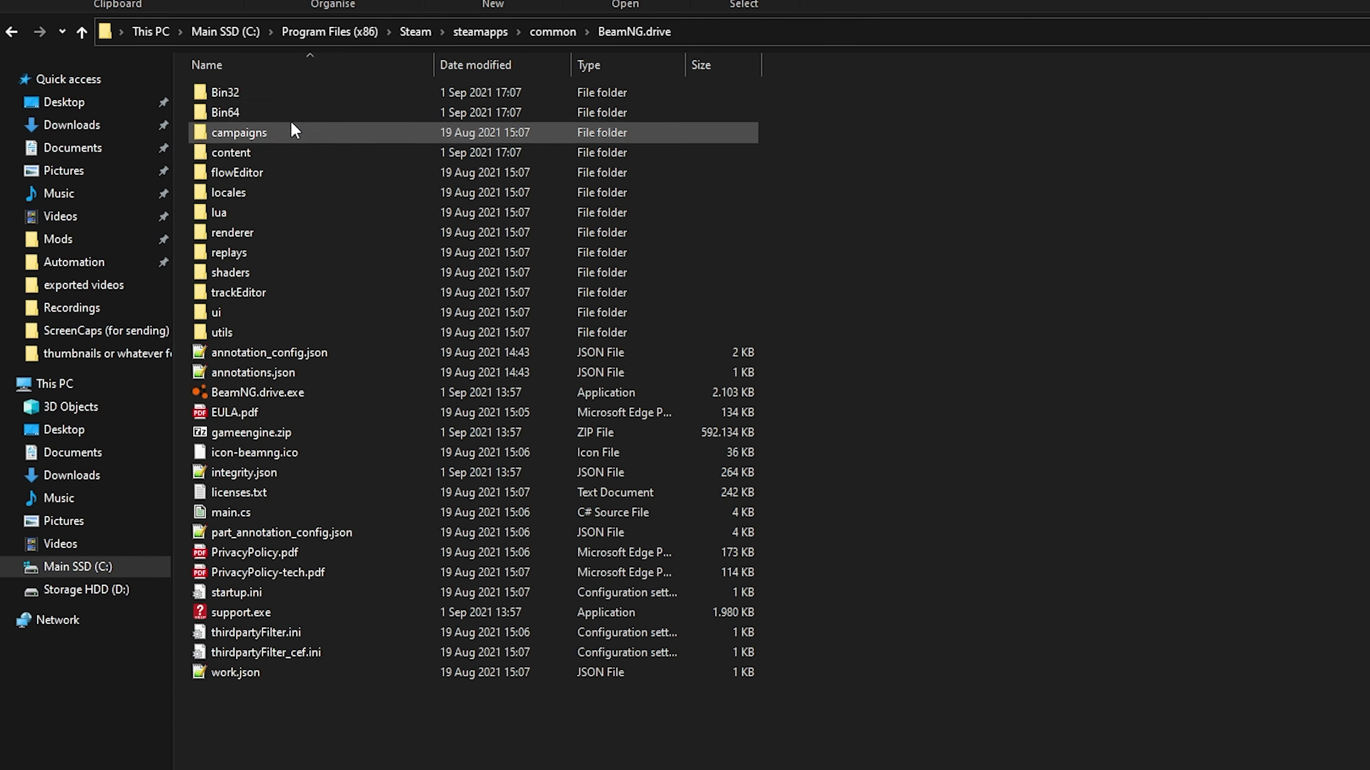
# Open gameengine.zip from the install folder and go to its art\sound\blends folder
pyautogui.click(273, 151)
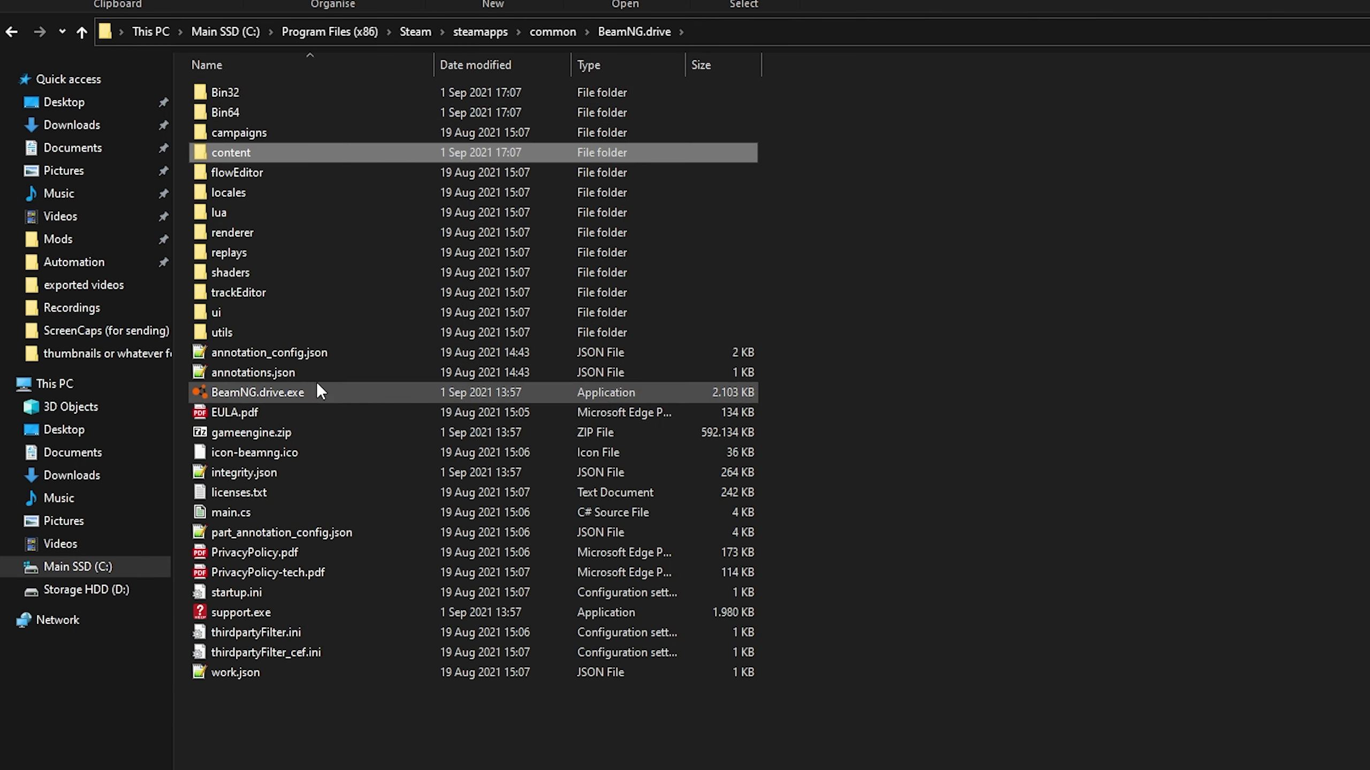
pyautogui.doubleClick(332, 439)
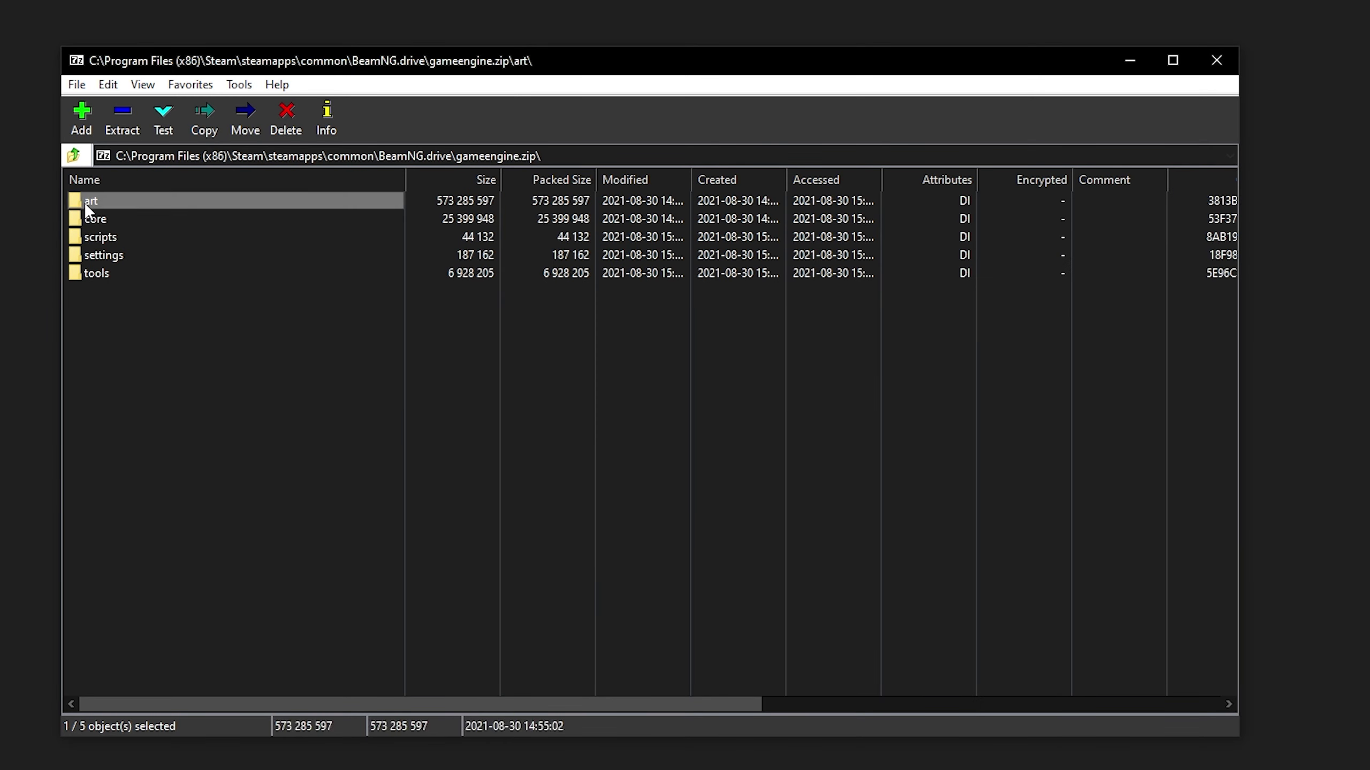
pyautogui.doubleClick(129, 201)
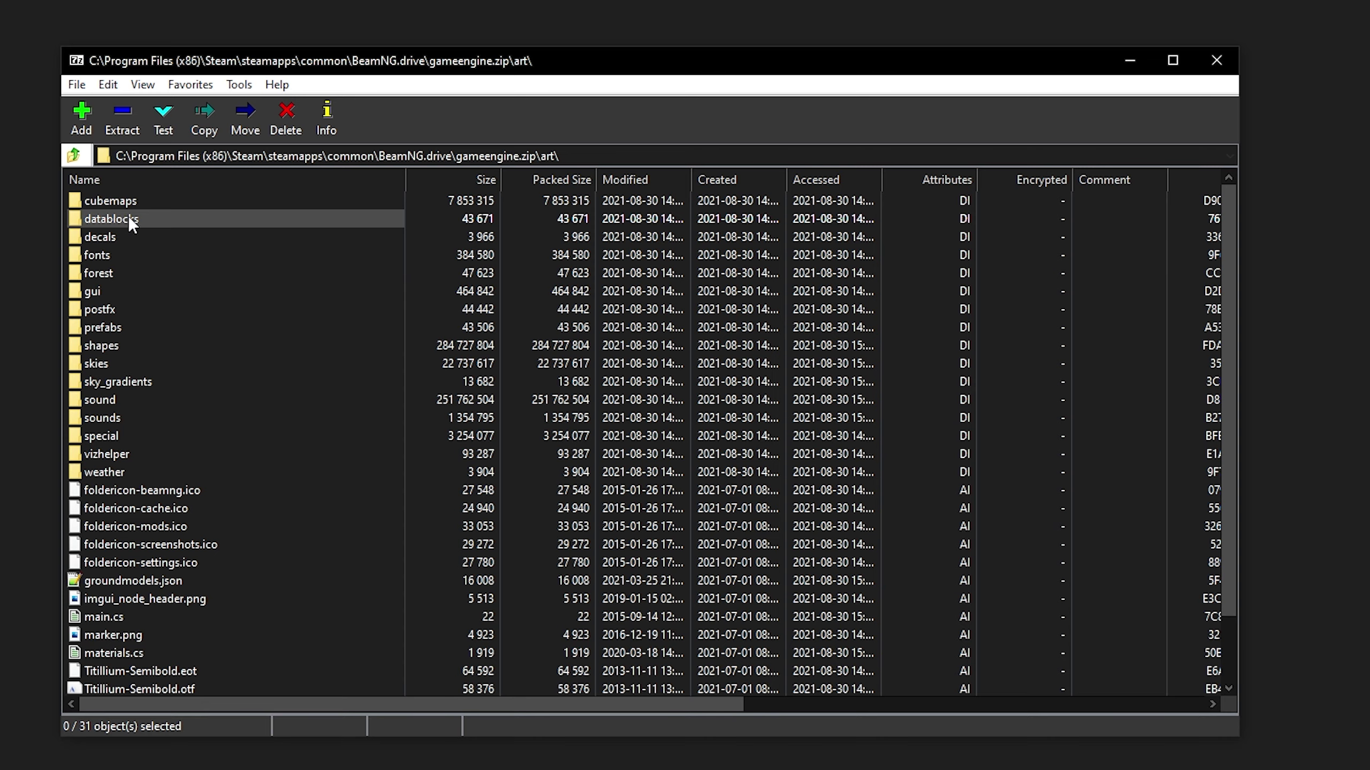
pyautogui.click(110, 401)
pyautogui.click(112, 414)
pyautogui.doubleClick(114, 402)
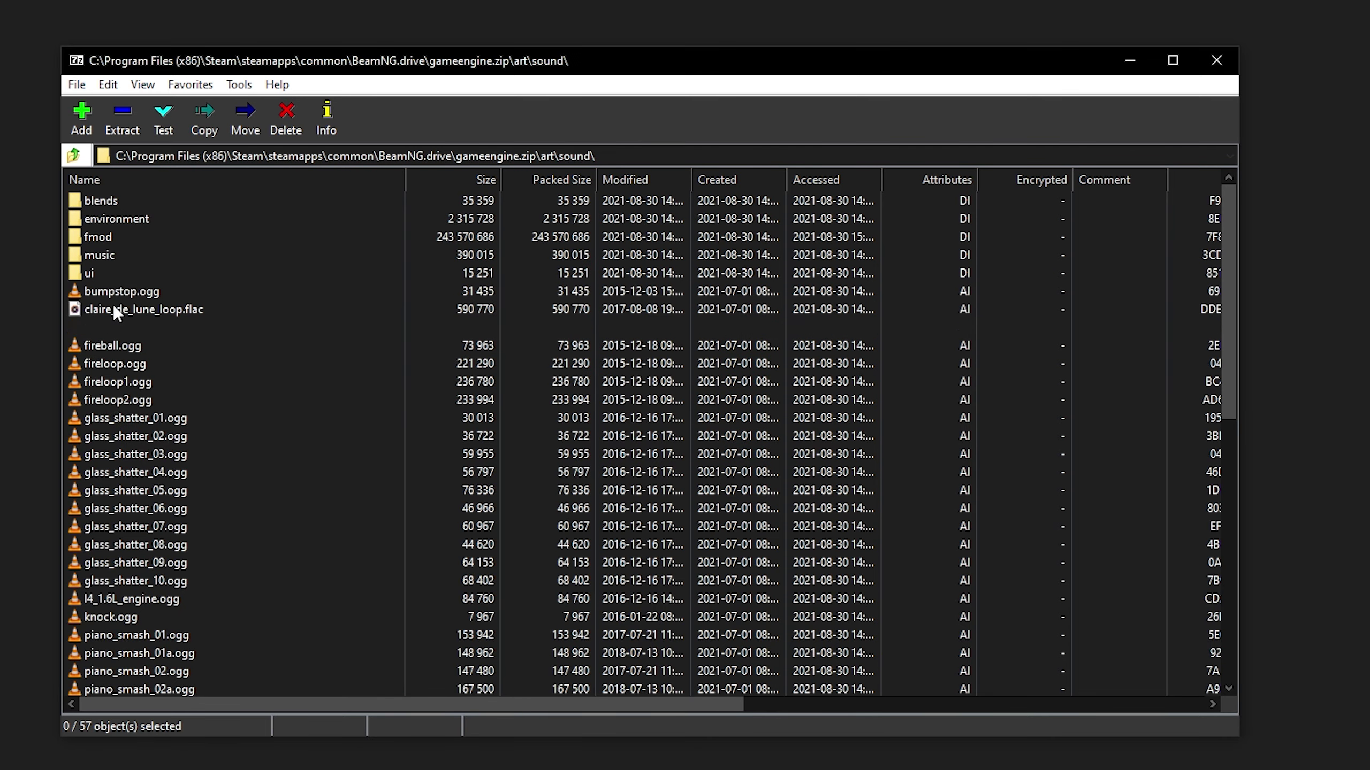
pyautogui.doubleClick(99, 201)
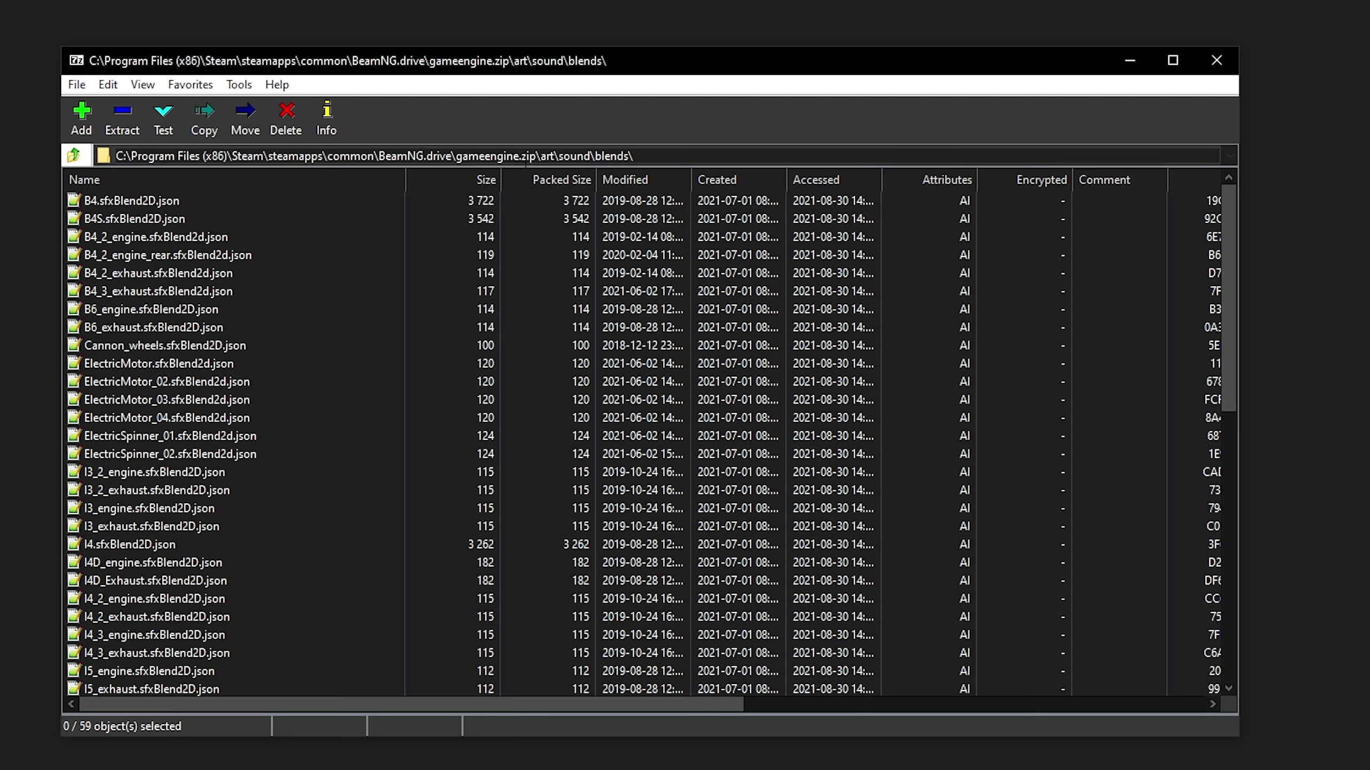
# Look over the sfxBlend2D files in the blends folder, from the B4 entries through to the V16 entries
pyautogui.click(206, 251)
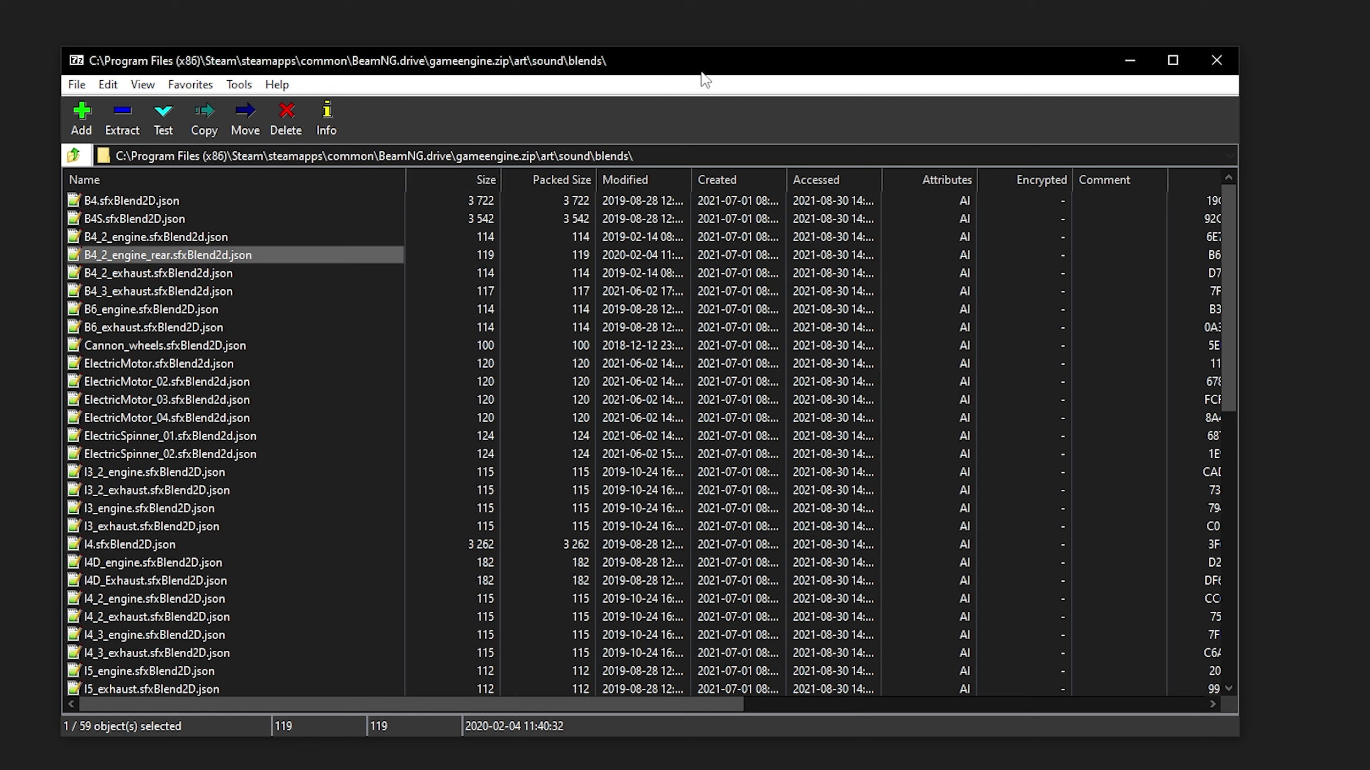
pyautogui.click(177, 199)
pyautogui.scroll(-10, 182, 321)
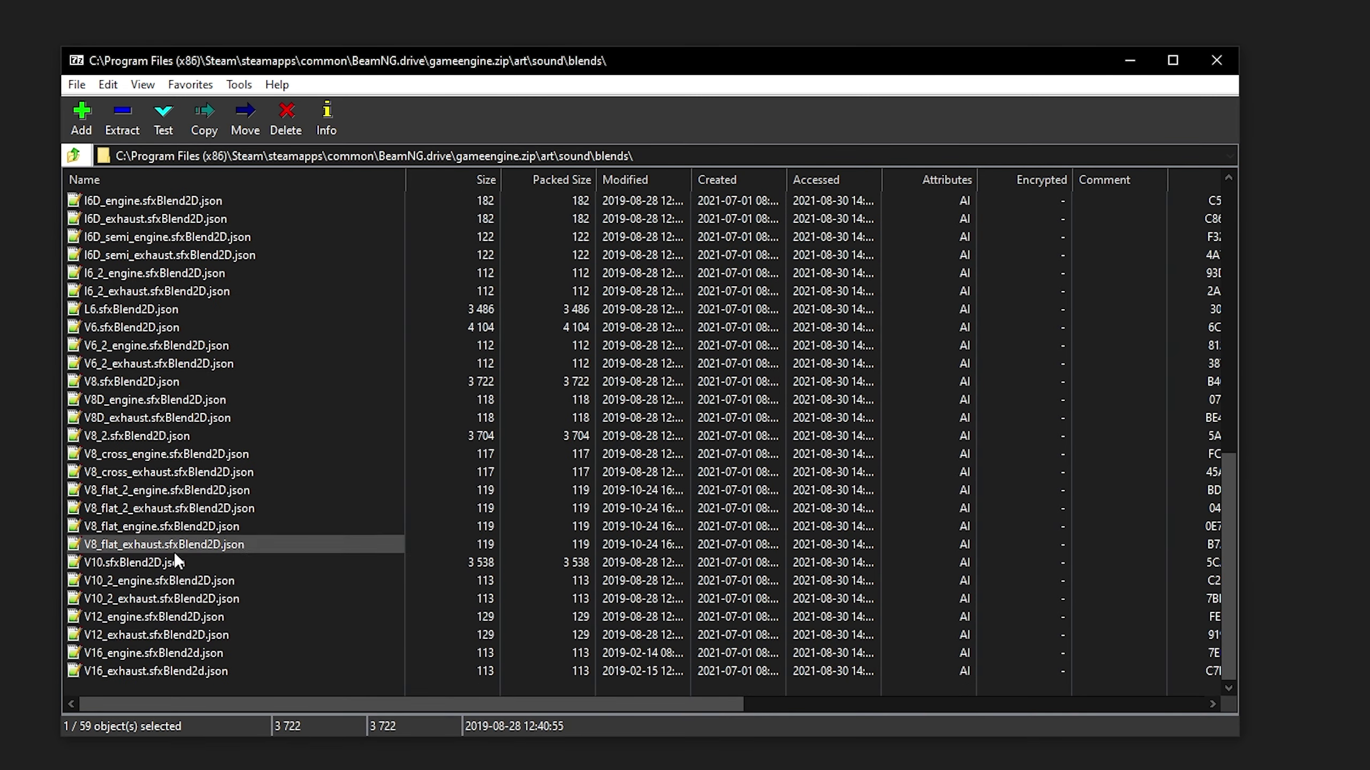
pyautogui.moveTo(174, 690); pyautogui.dragTo(187, 151)
pyautogui.click(206, 272)
pyautogui.click(163, 199)
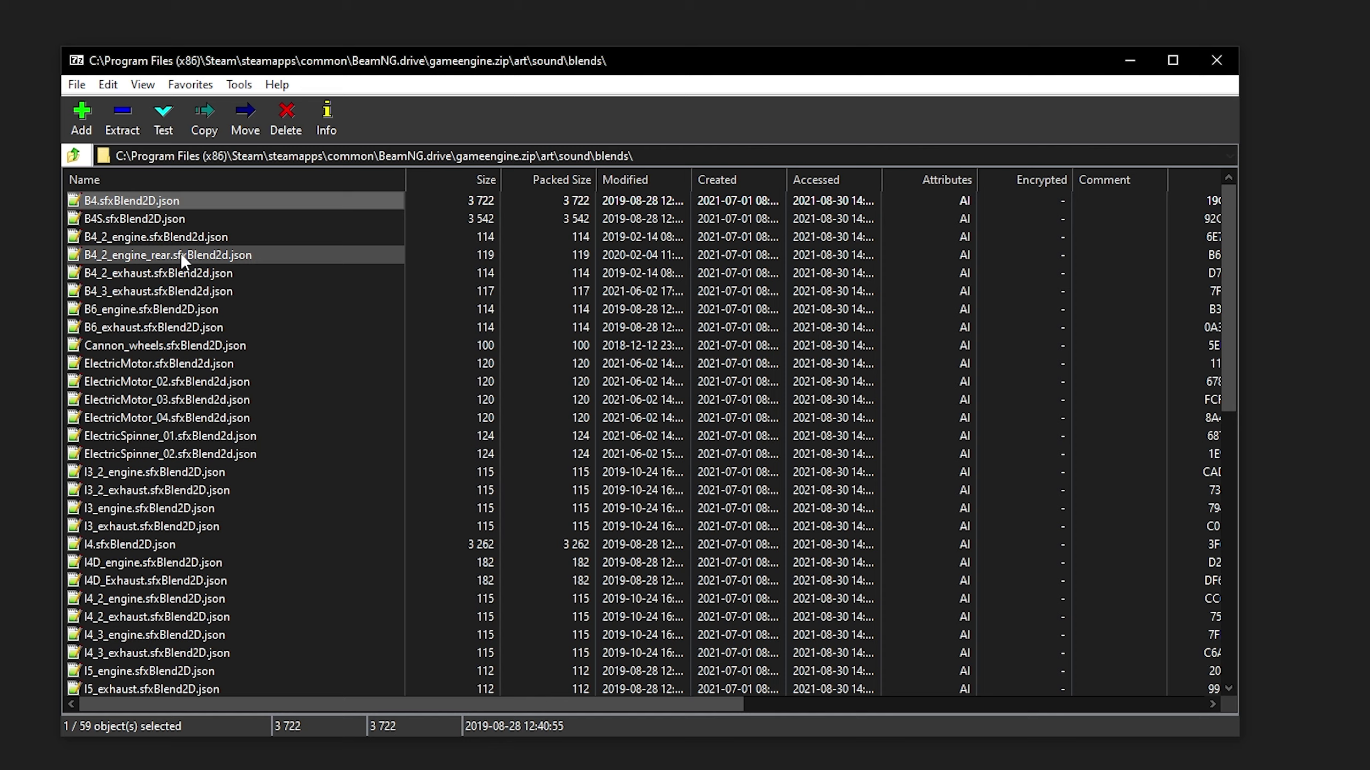
pyautogui.scroll(-10, 146, 271)
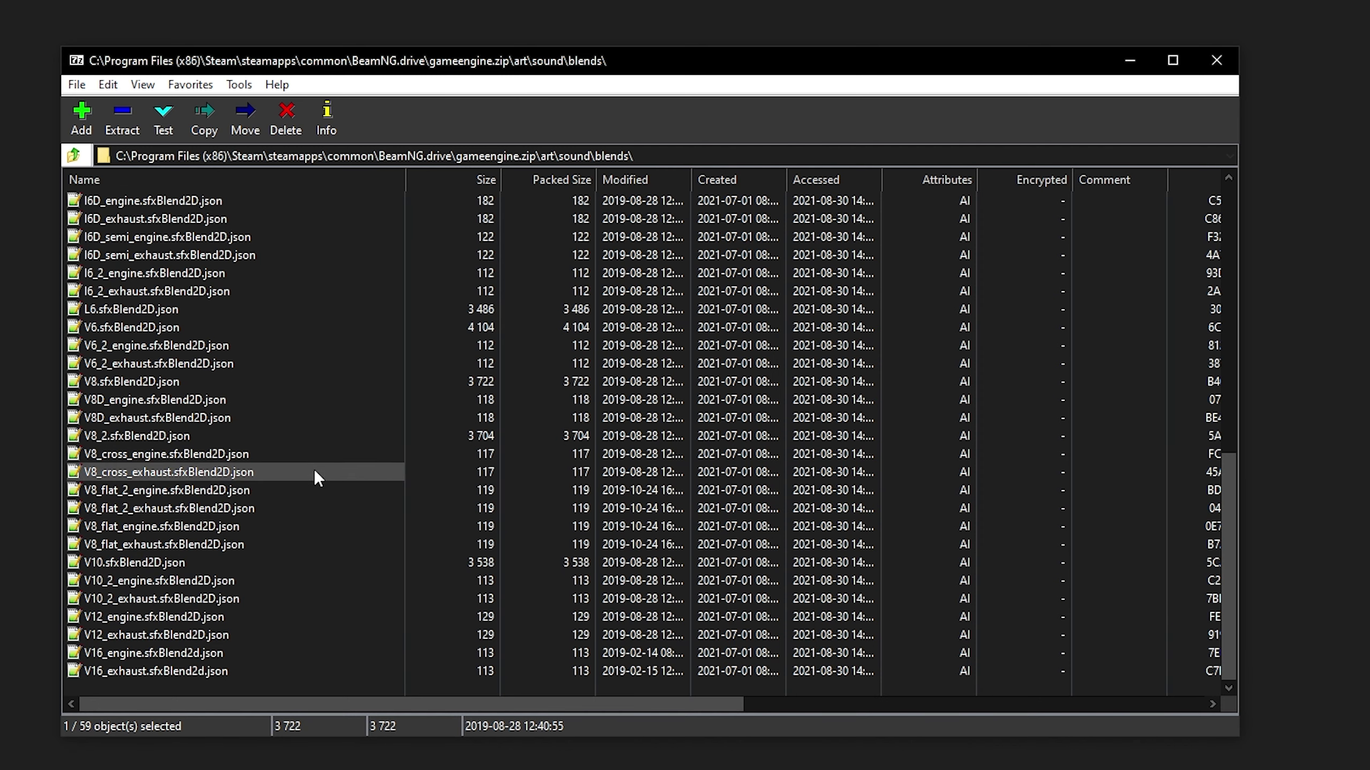
# Examine how the V16, V12, V10 and V8 engine and exhaust blend files are named, including the cross, flat and diesel variants
pyautogui.moveTo(162, 684)
pyautogui.mouseDown()
pyautogui.moveTo(139, 583)
pyautogui.moveTo(143, 670)
pyautogui.moveTo(202, 661)
pyautogui.moveTo(191, 694)
pyautogui.moveTo(153, 670)
pyautogui.mouseUp()
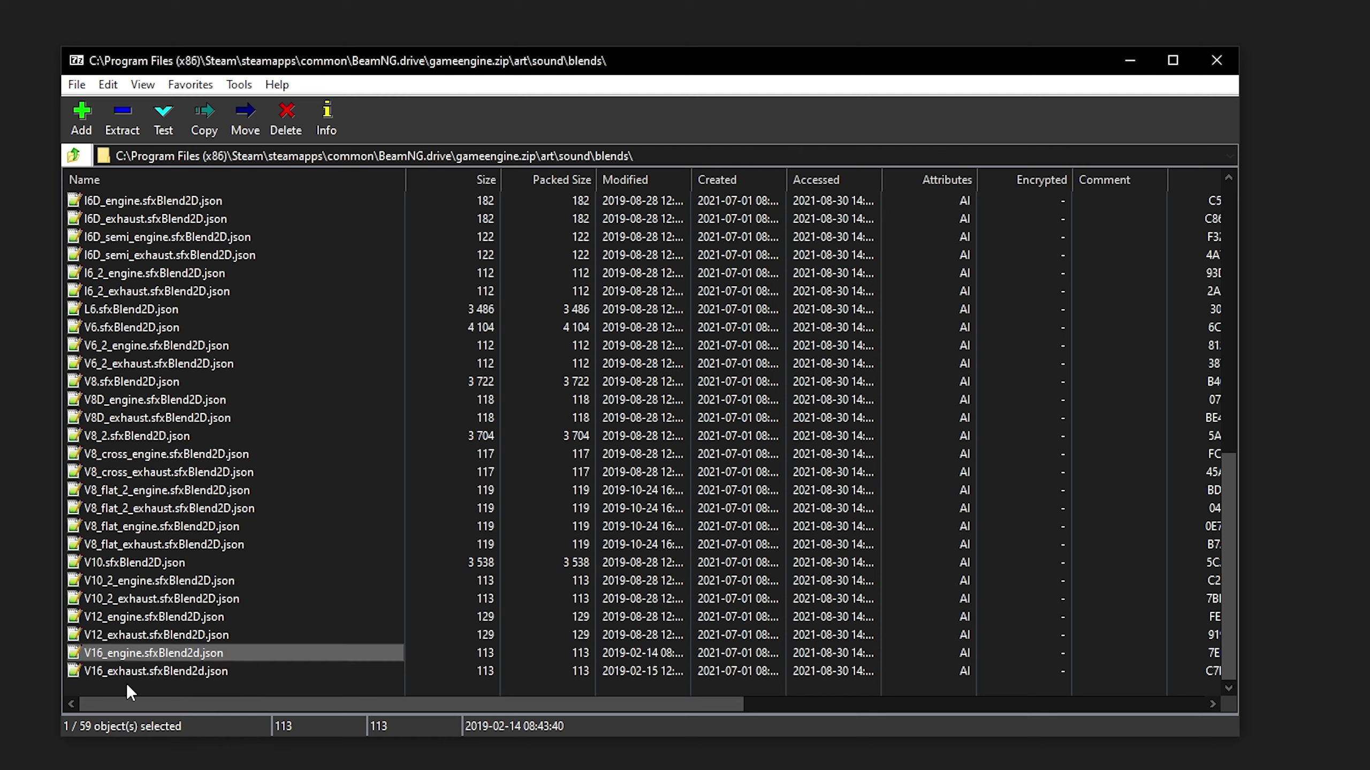
pyautogui.click(142, 636)
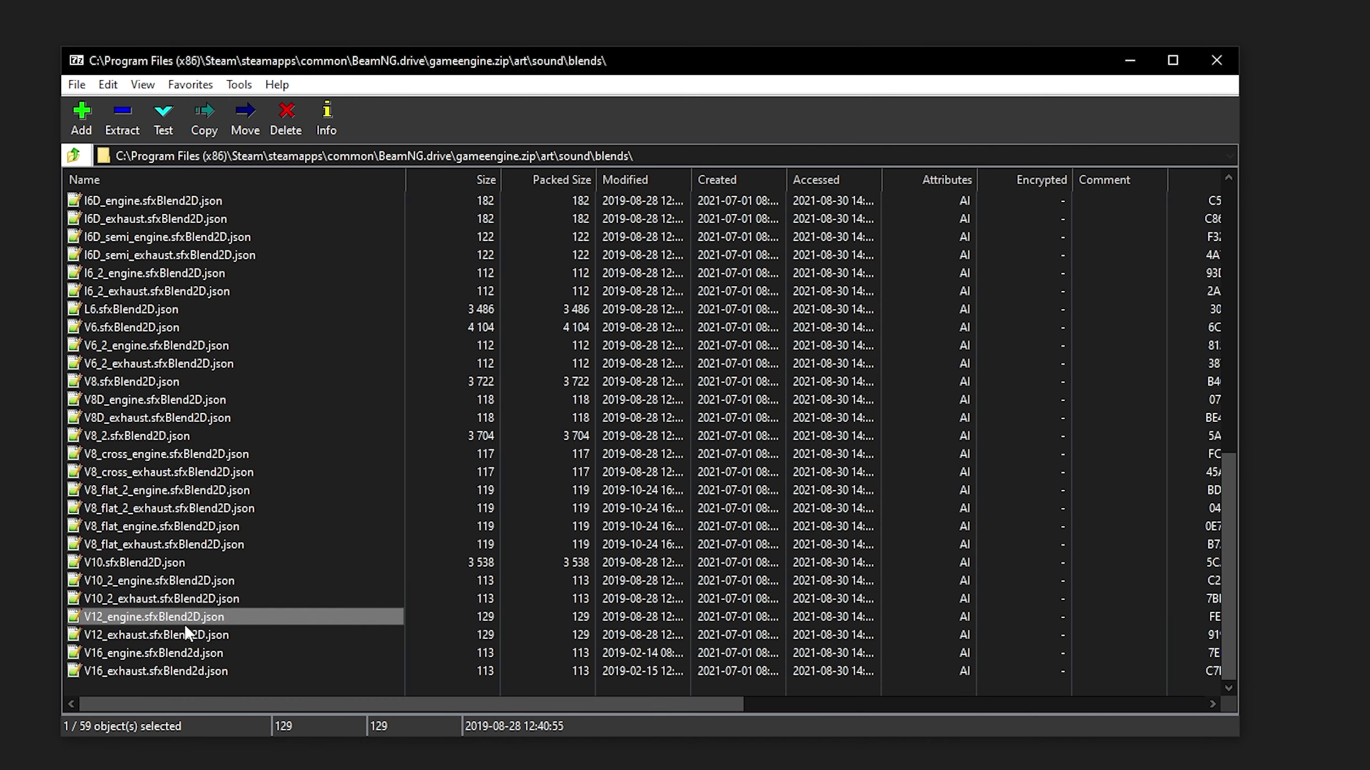
pyautogui.click(197, 618)
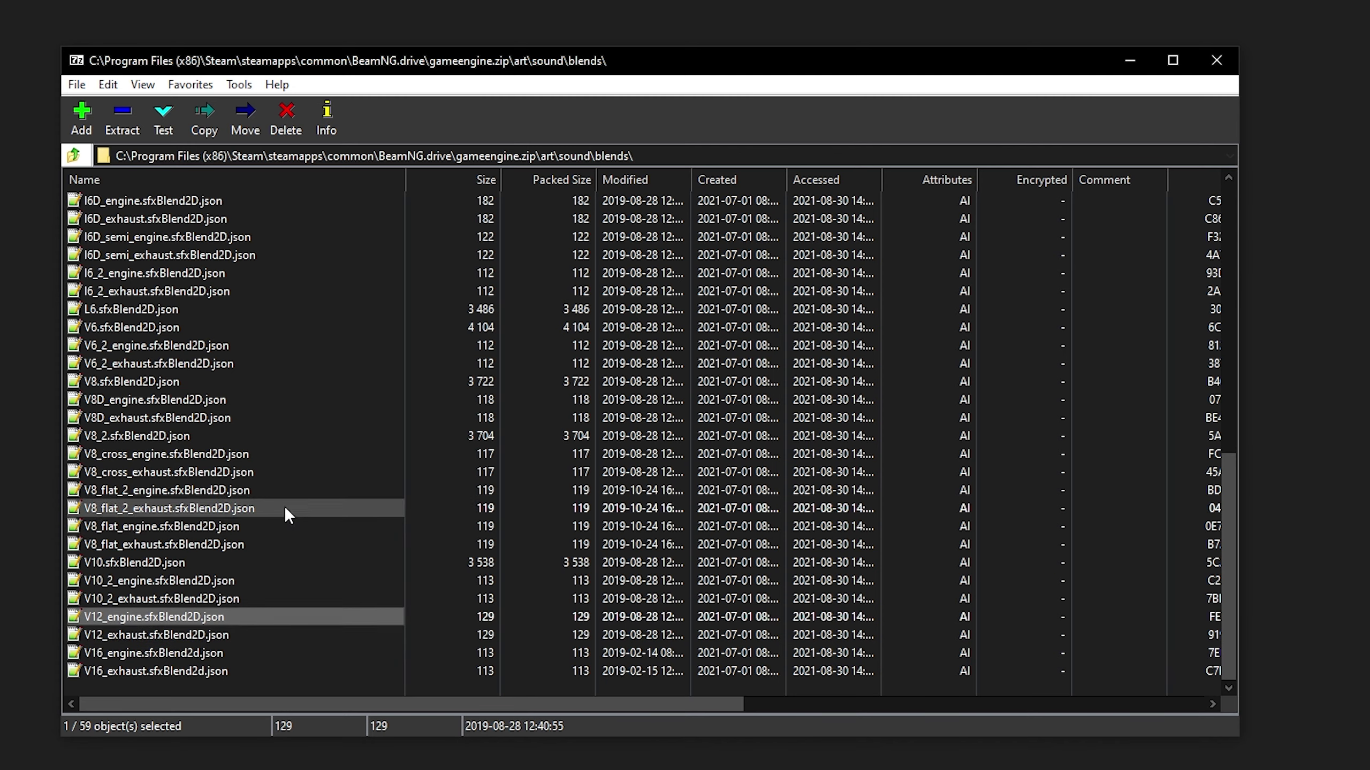
pyautogui.click(180, 599)
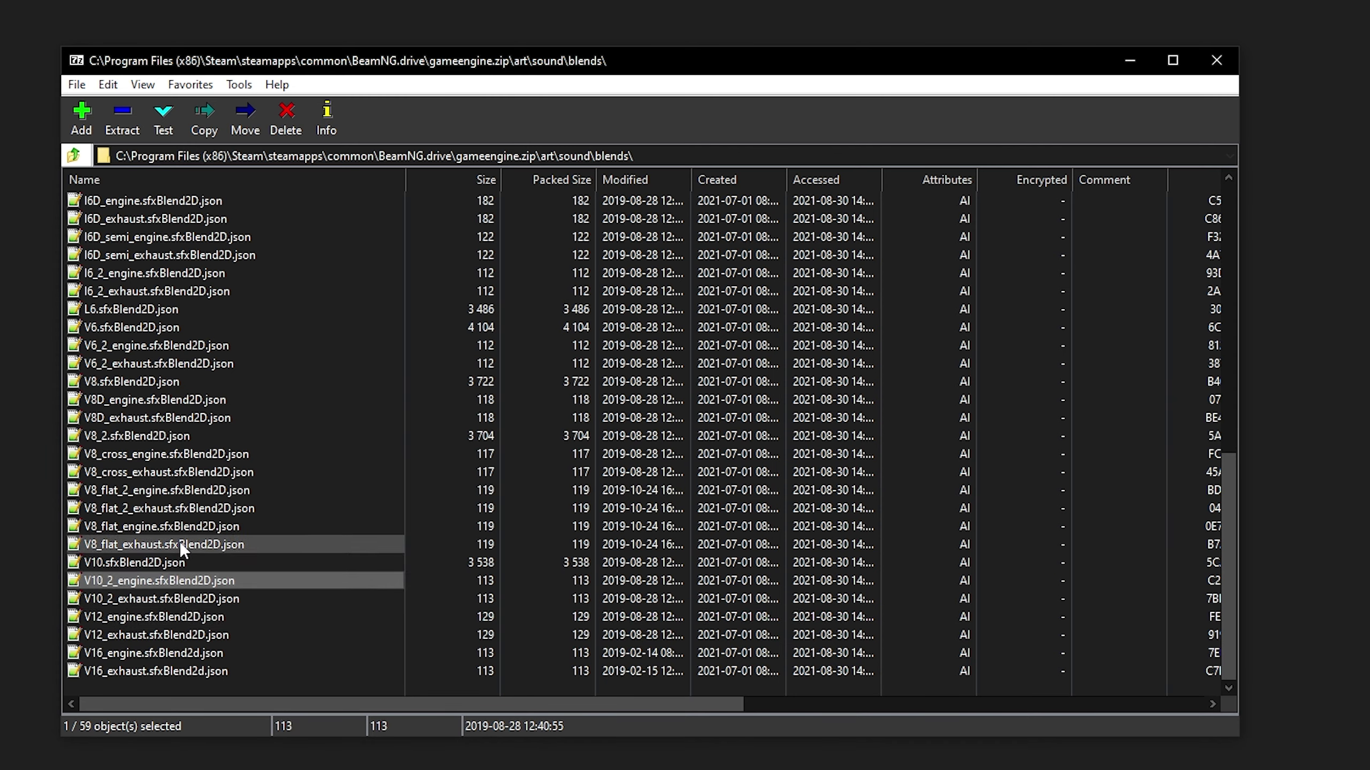
pyautogui.click(181, 509)
pyautogui.click(165, 542)
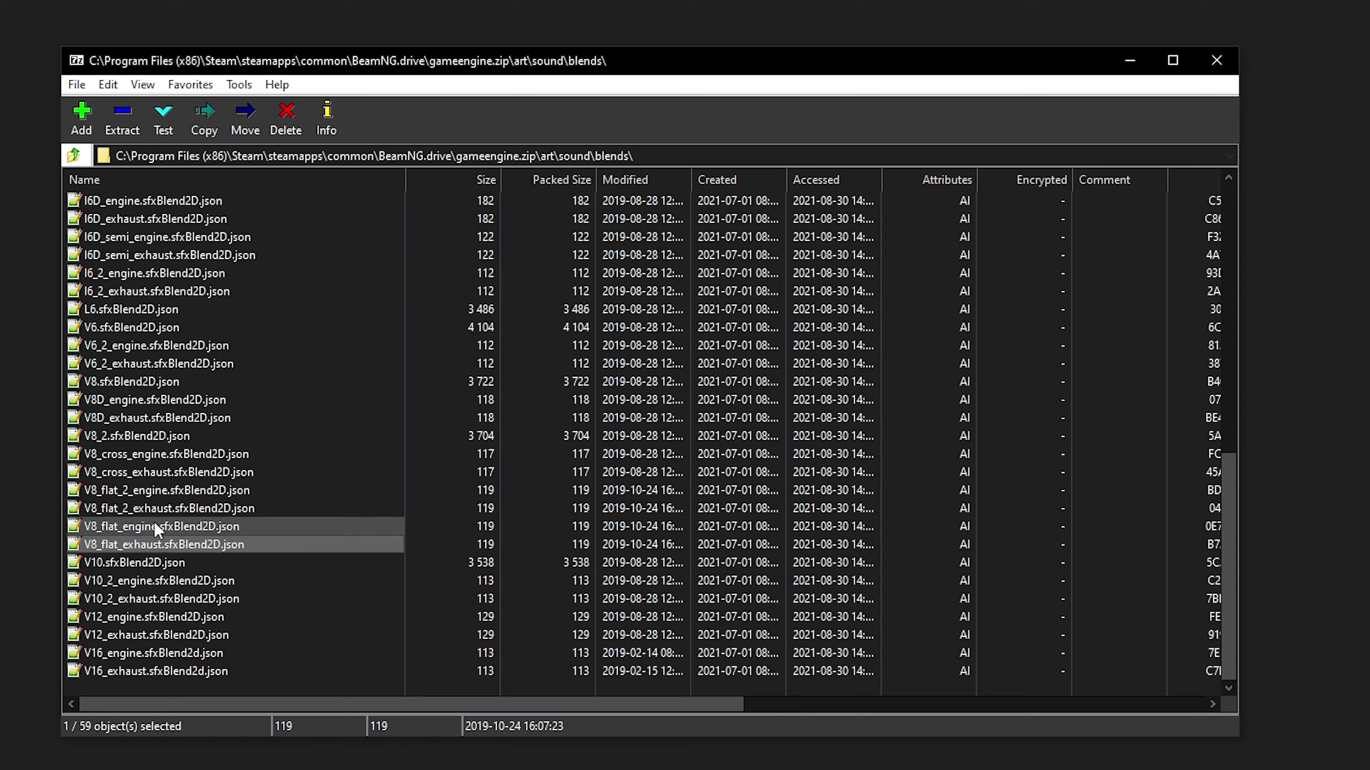
pyautogui.click(159, 456)
pyautogui.click(154, 423)
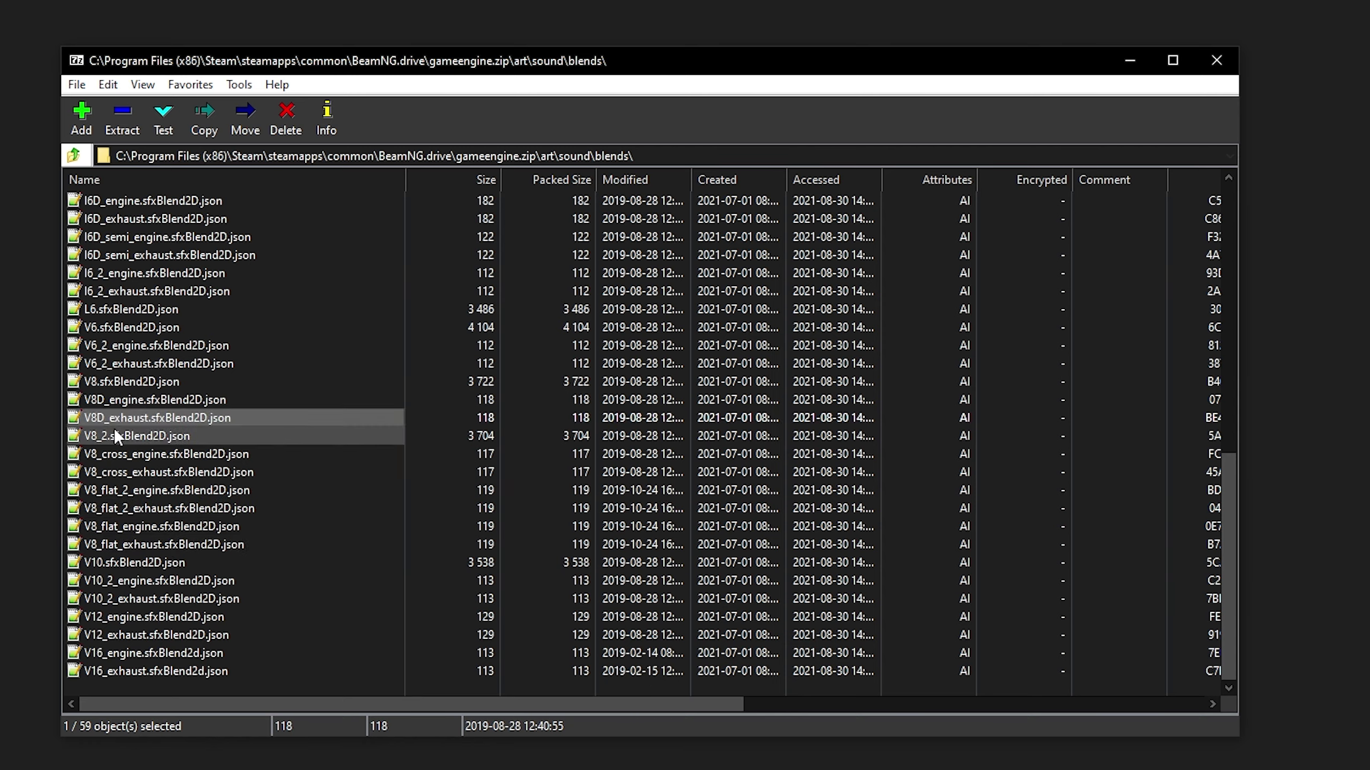
pyautogui.scroll(5, 203, 409)
pyautogui.scroll(2, 243, 378)
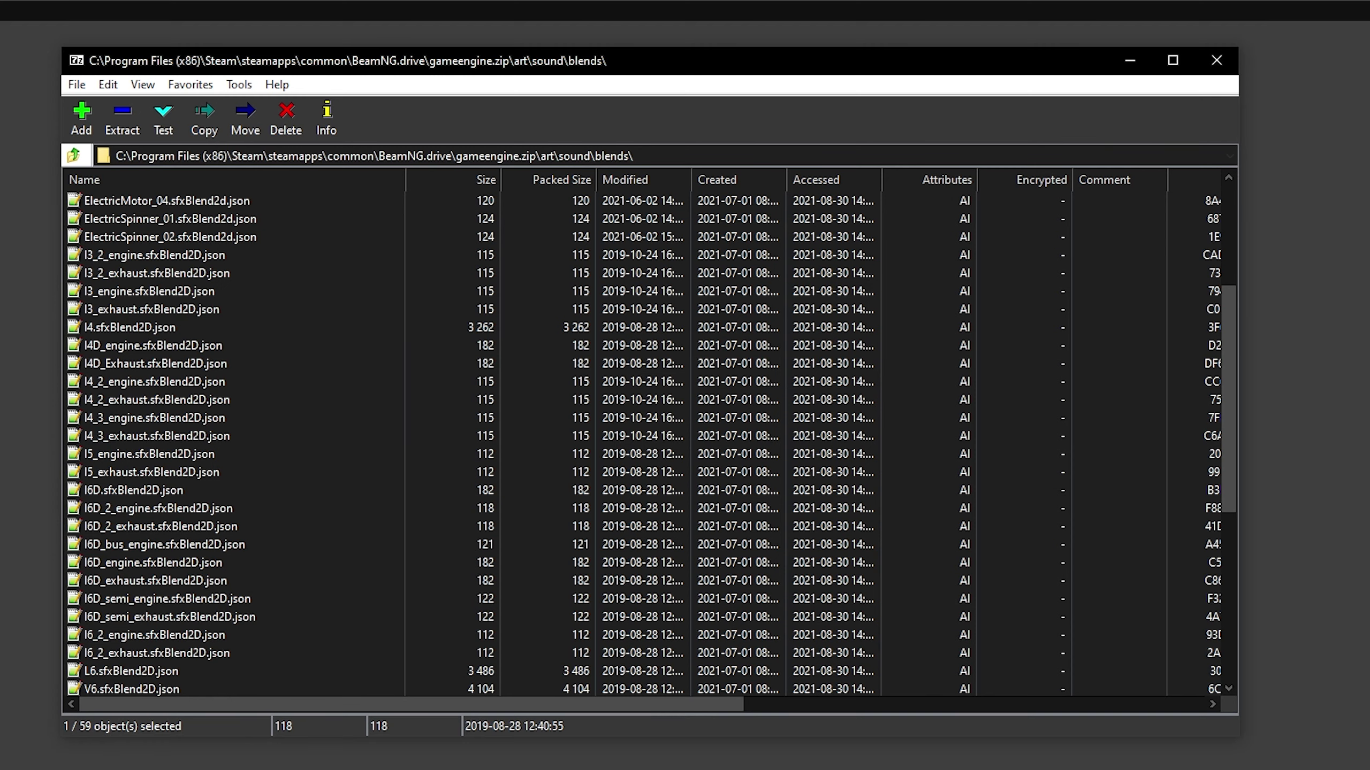
pyautogui.scroll(-7, 210, 427)
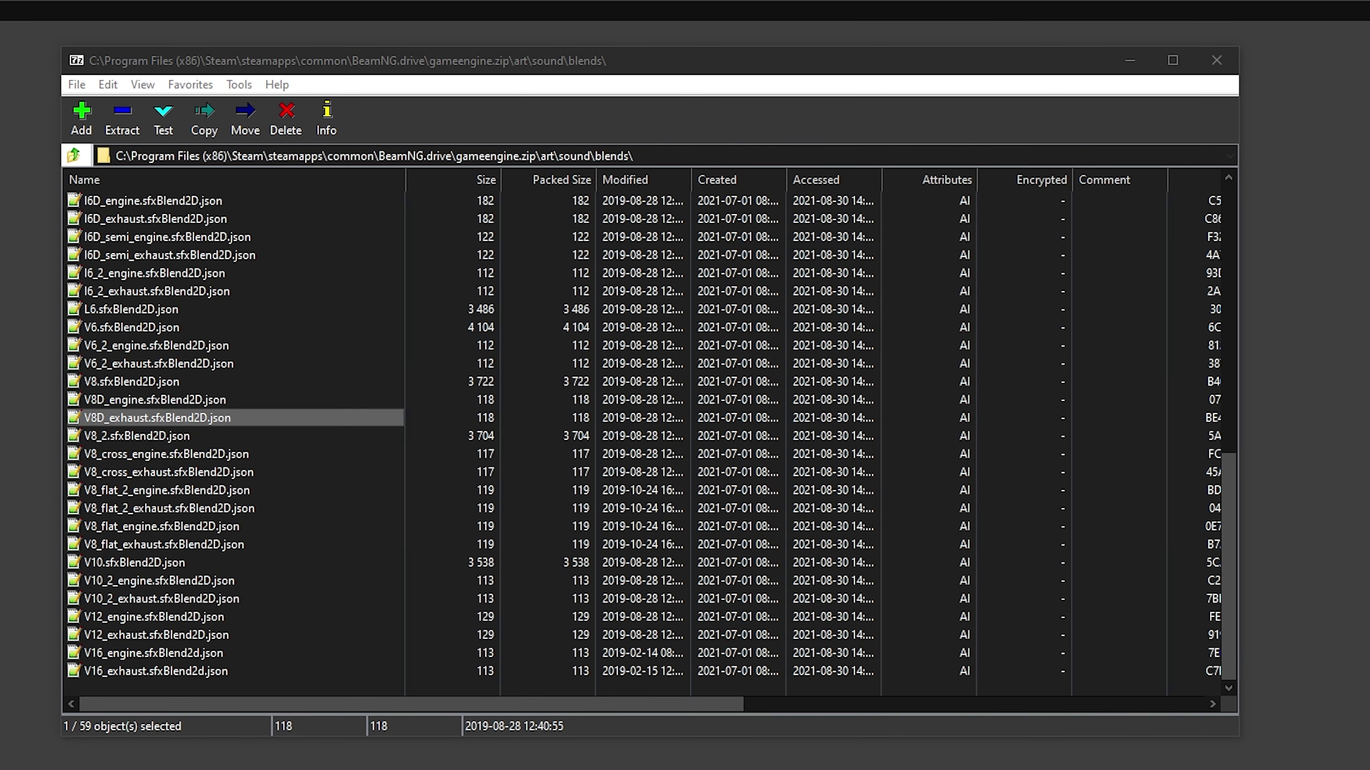
pyautogui.scroll(10, 353, 439)
# Compare the B4_2_engine and B4_2_engine_rear blend file names to see which part serves as the sample name
pyautogui.click(131, 204)
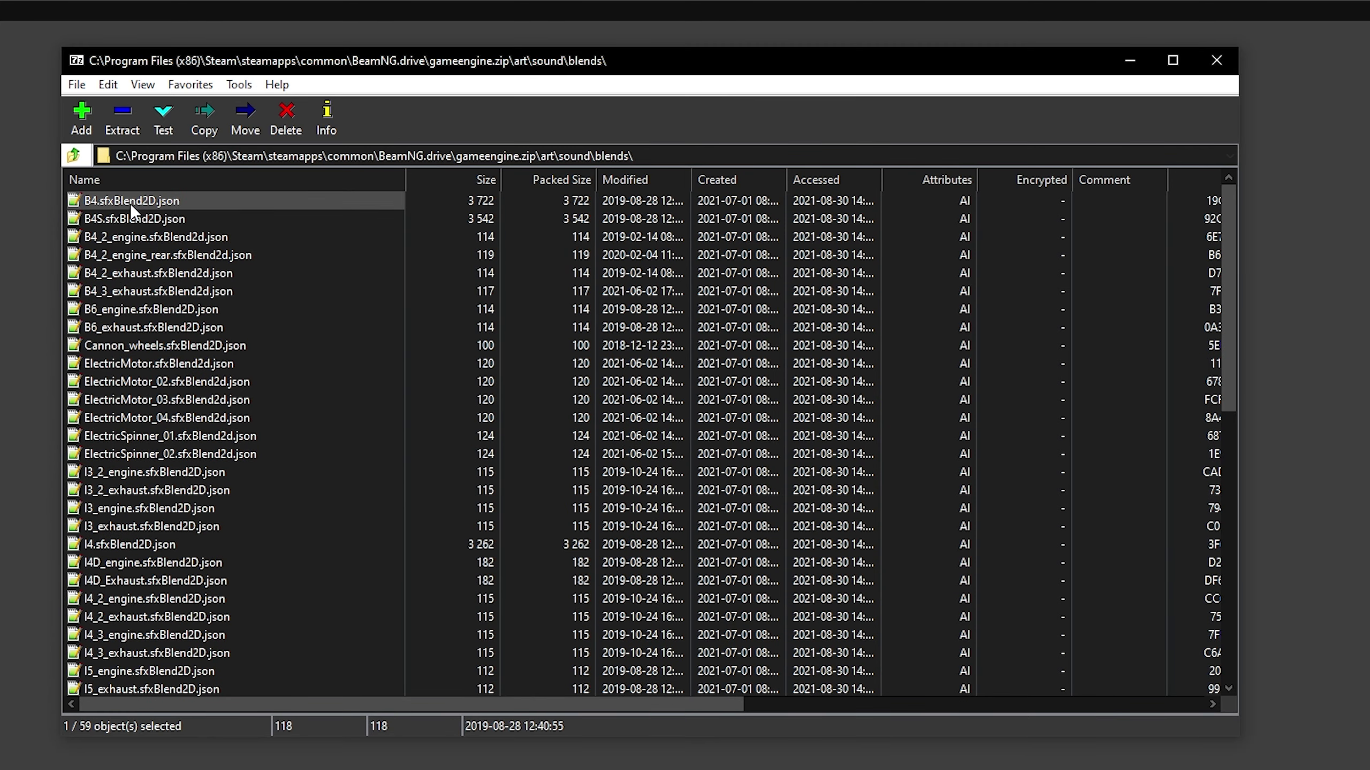
pyautogui.click(116, 238)
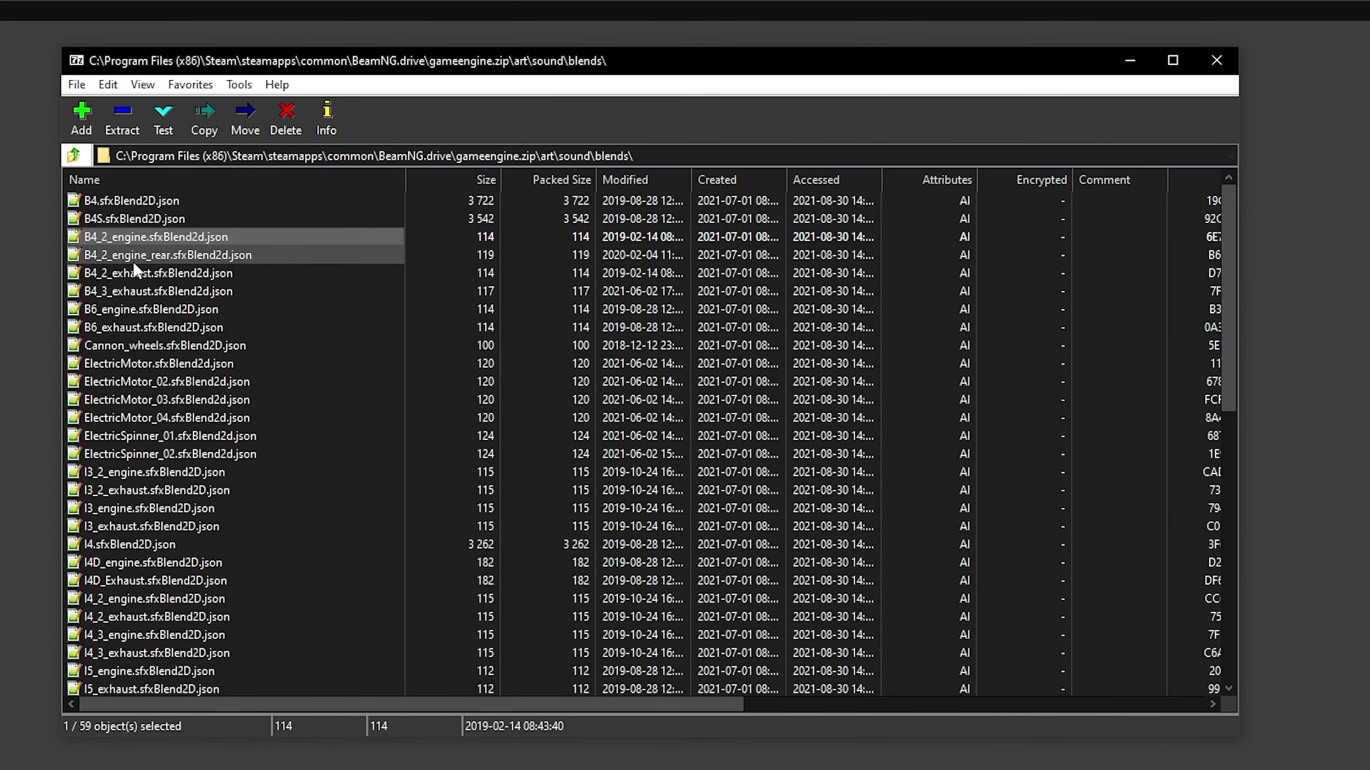
pyautogui.click(136, 256)
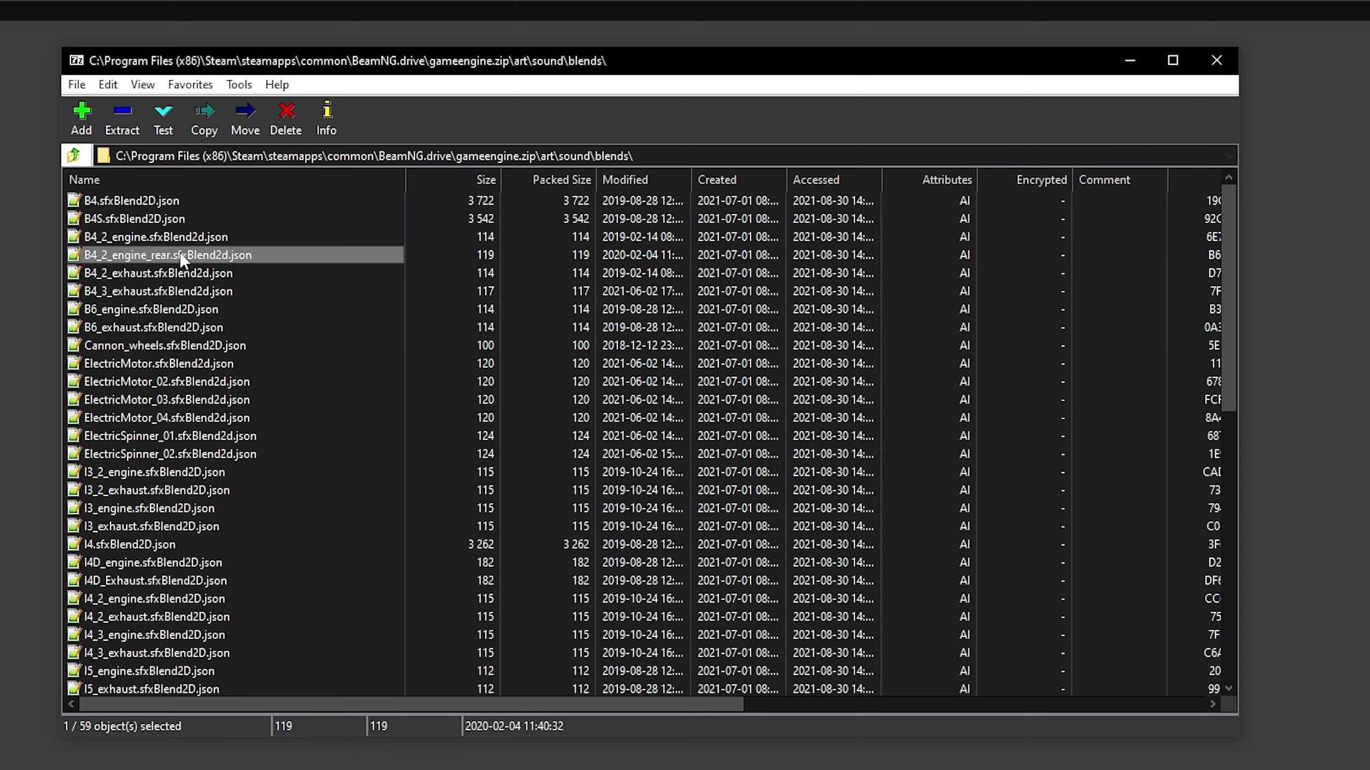
pyautogui.click(150, 236)
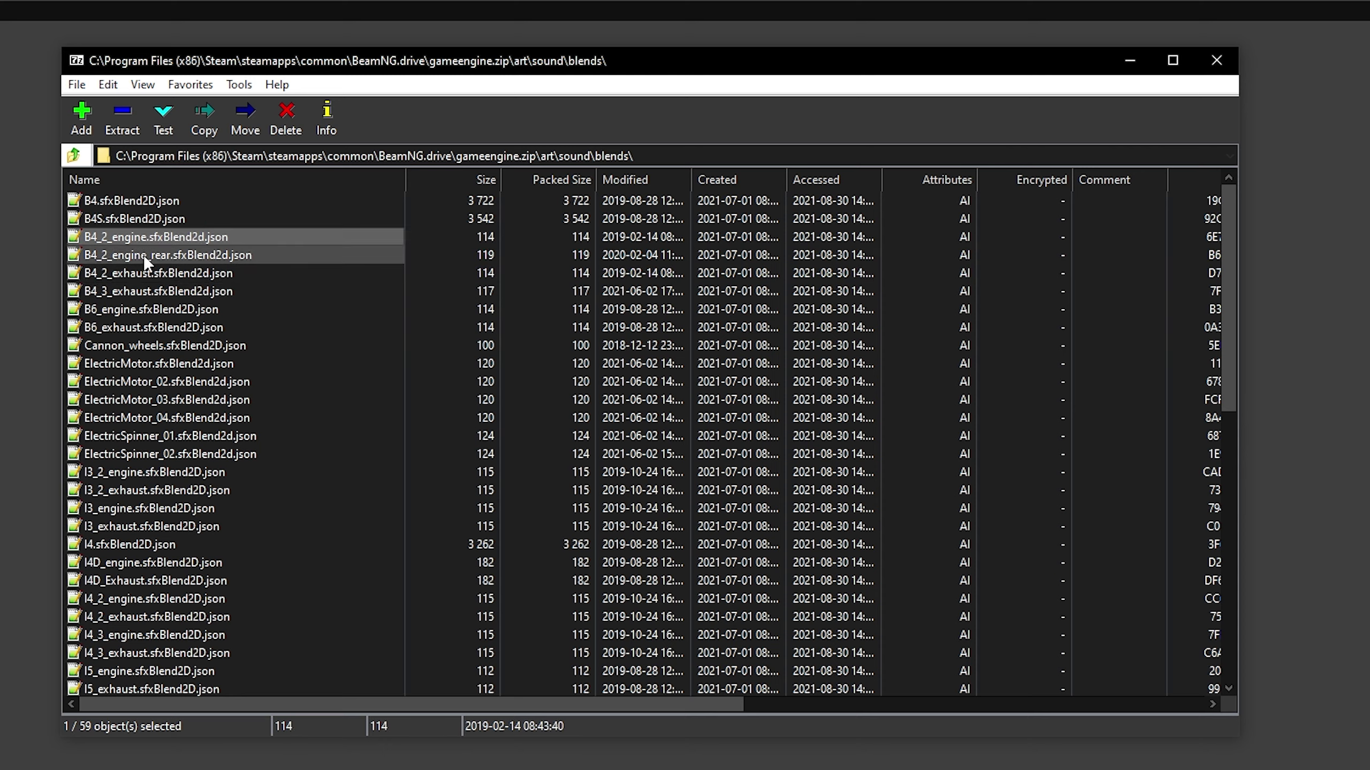
pyautogui.click(138, 254)
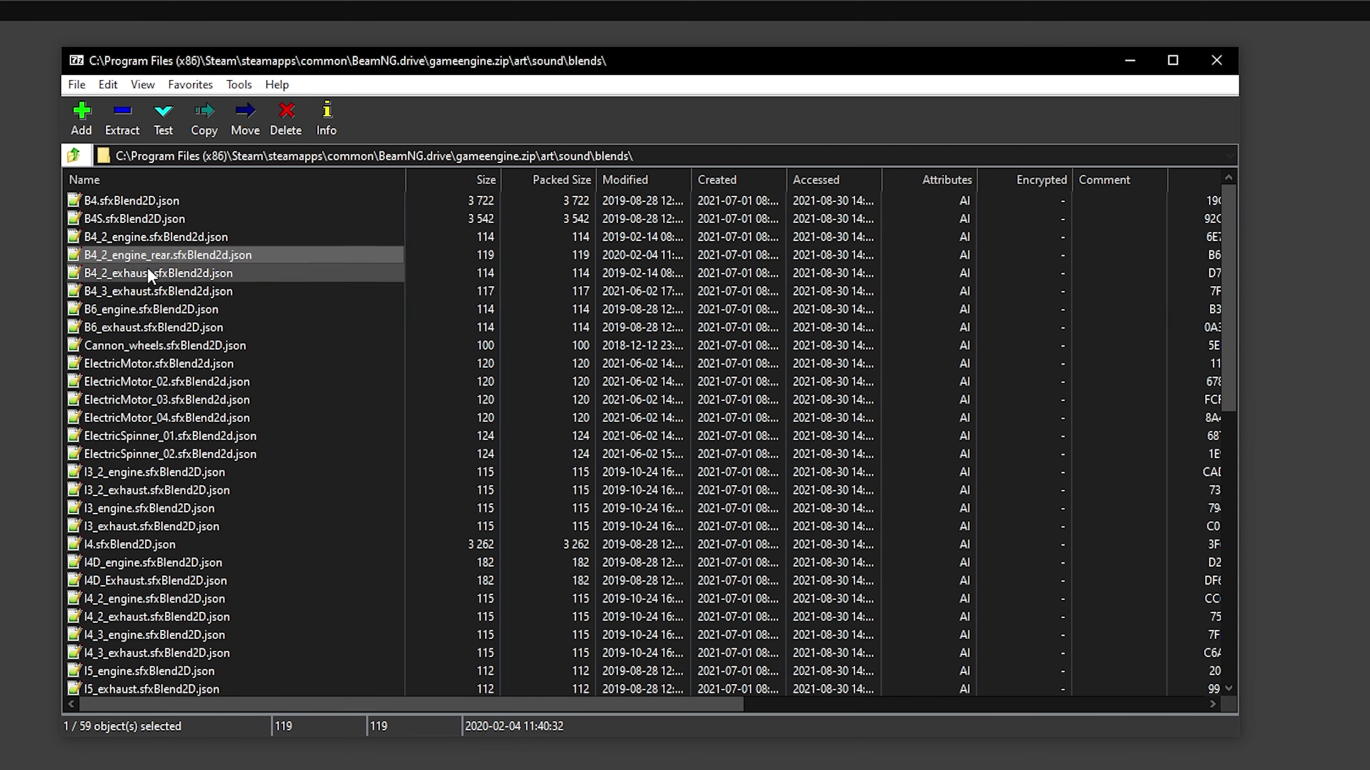
pyautogui.click(124, 240)
pyautogui.click(128, 248)
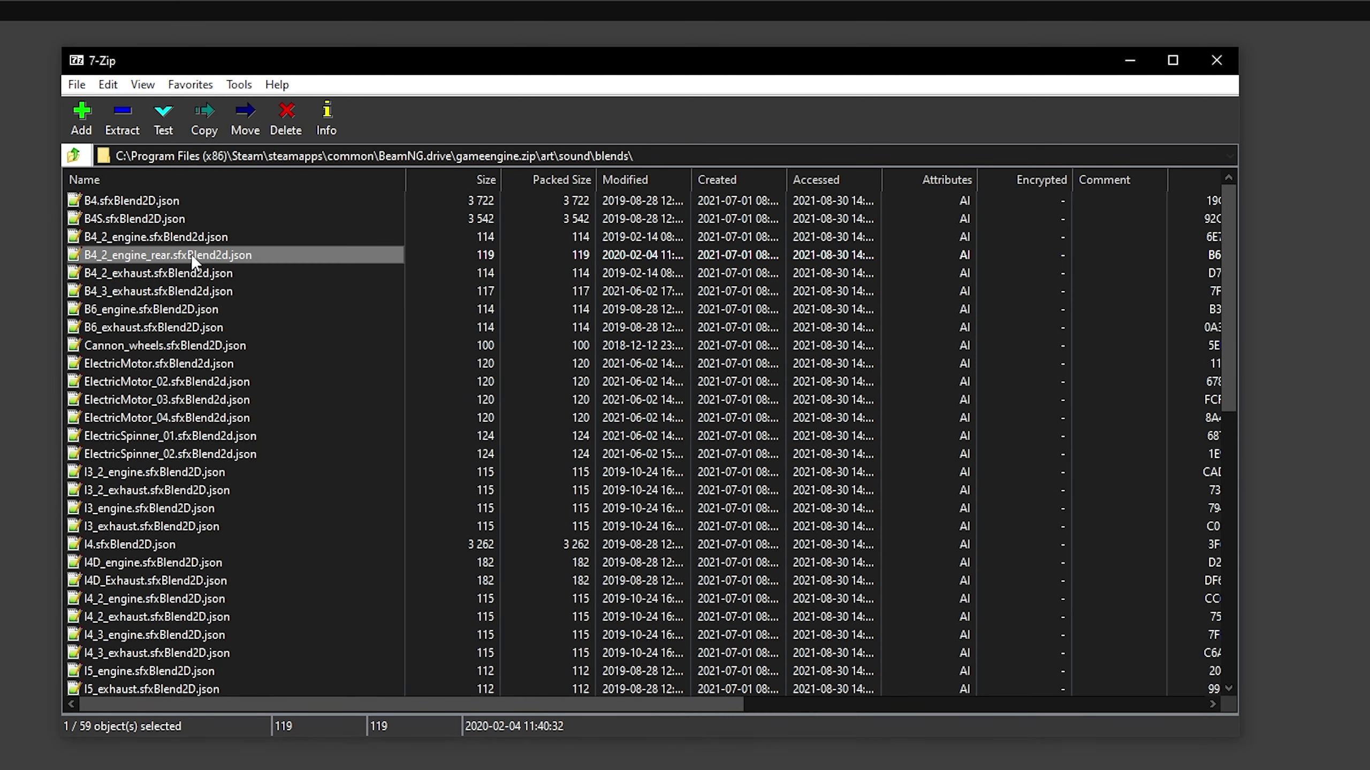
pyautogui.click(189, 253)
pyautogui.moveTo(172, 254); pyautogui.dragTo(85, 255)
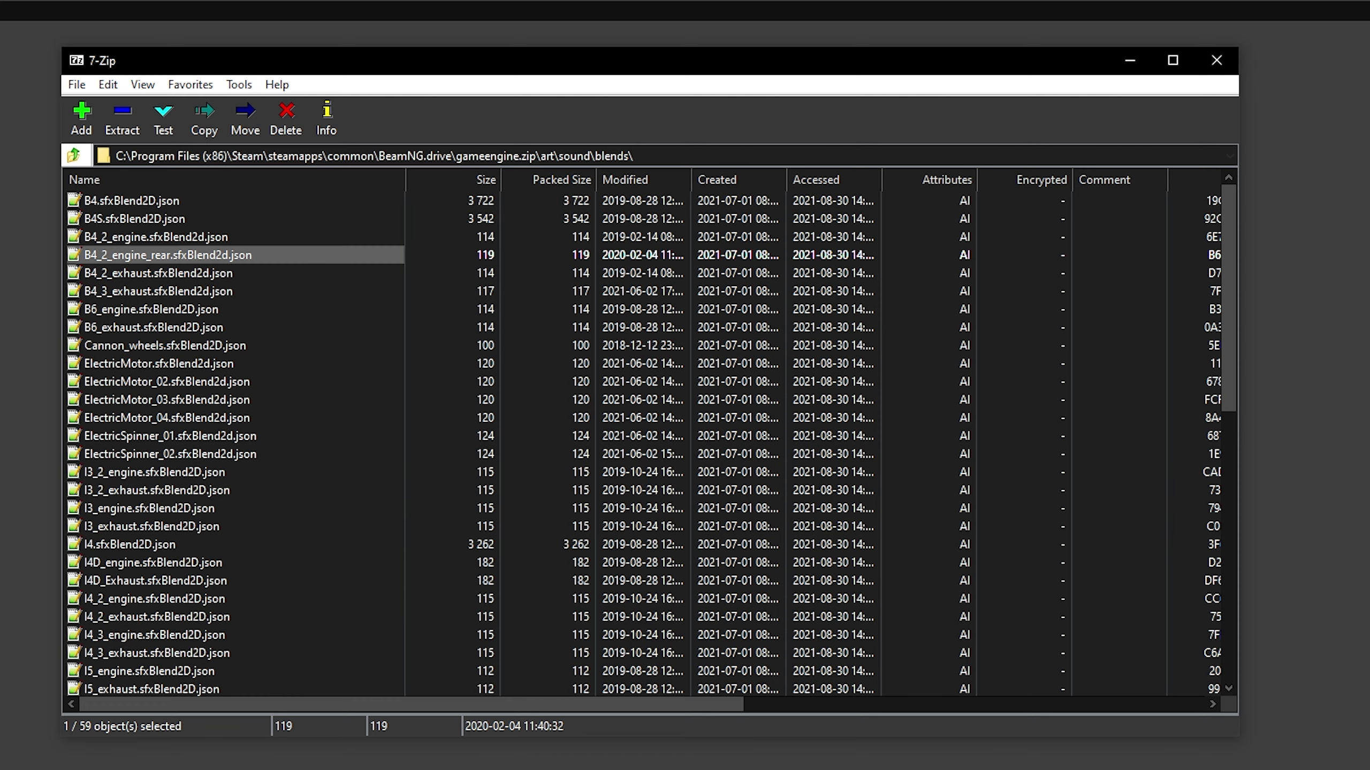
# Browse the available engine and exhaust samples across the inline and V engine layouts, including I6D_bus_engine
pyautogui.scroll(-3, 216, 324)
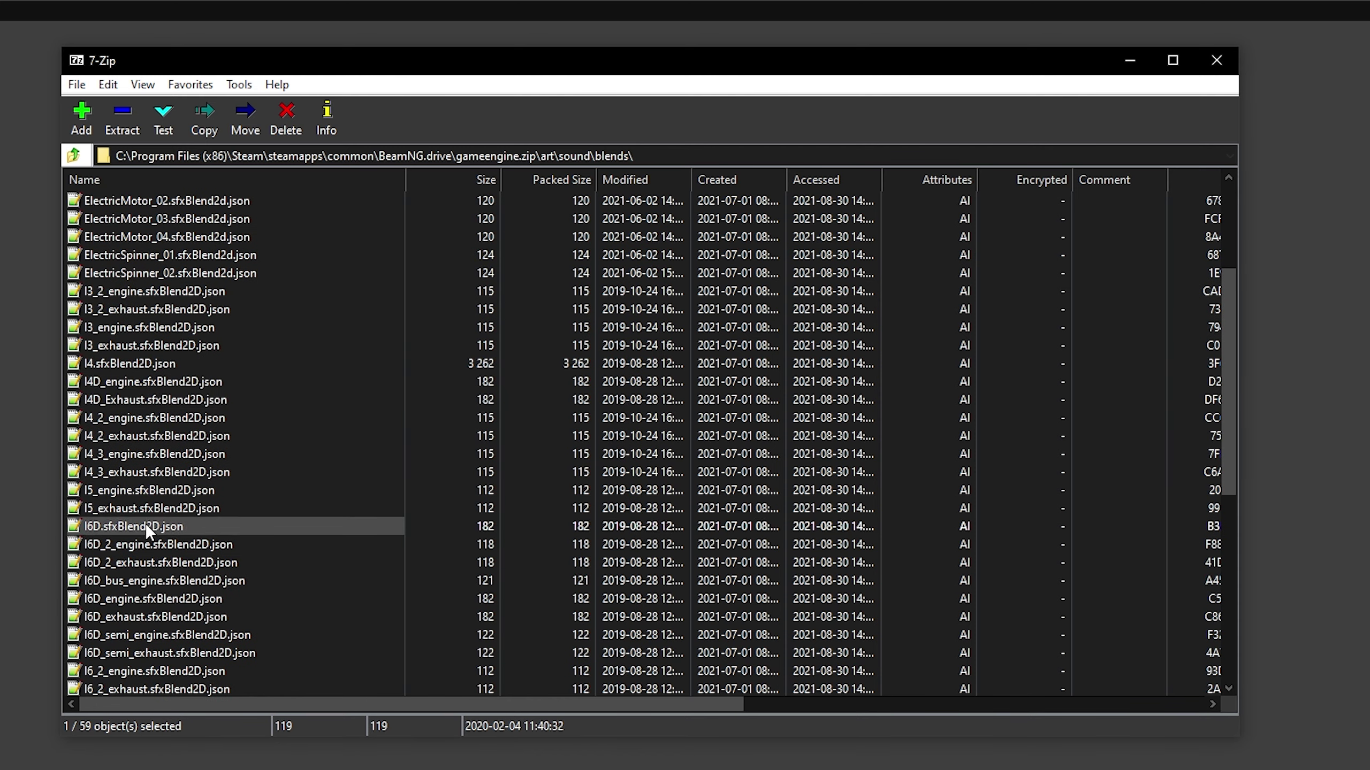
pyautogui.scroll(-3, 146, 523)
pyautogui.scroll(-4, 140, 486)
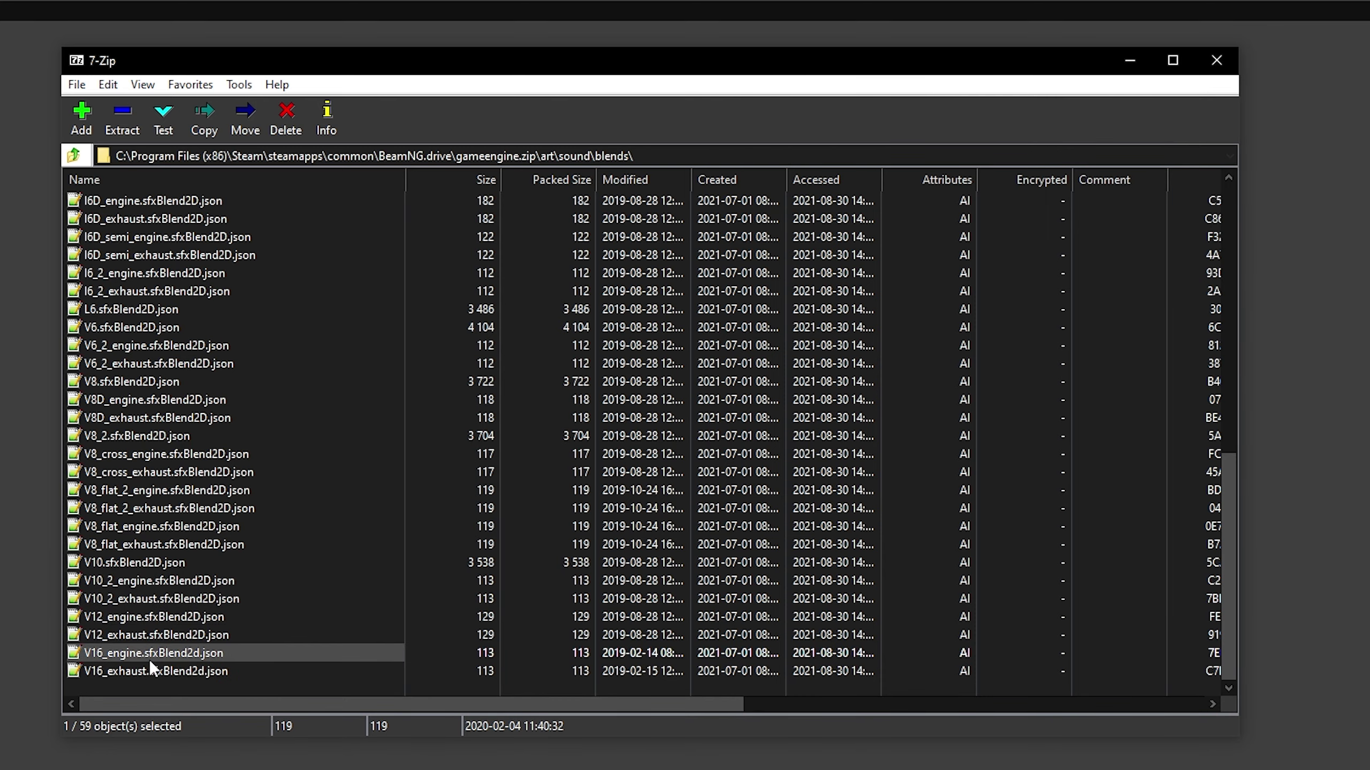
pyautogui.scroll(7, 165, 620)
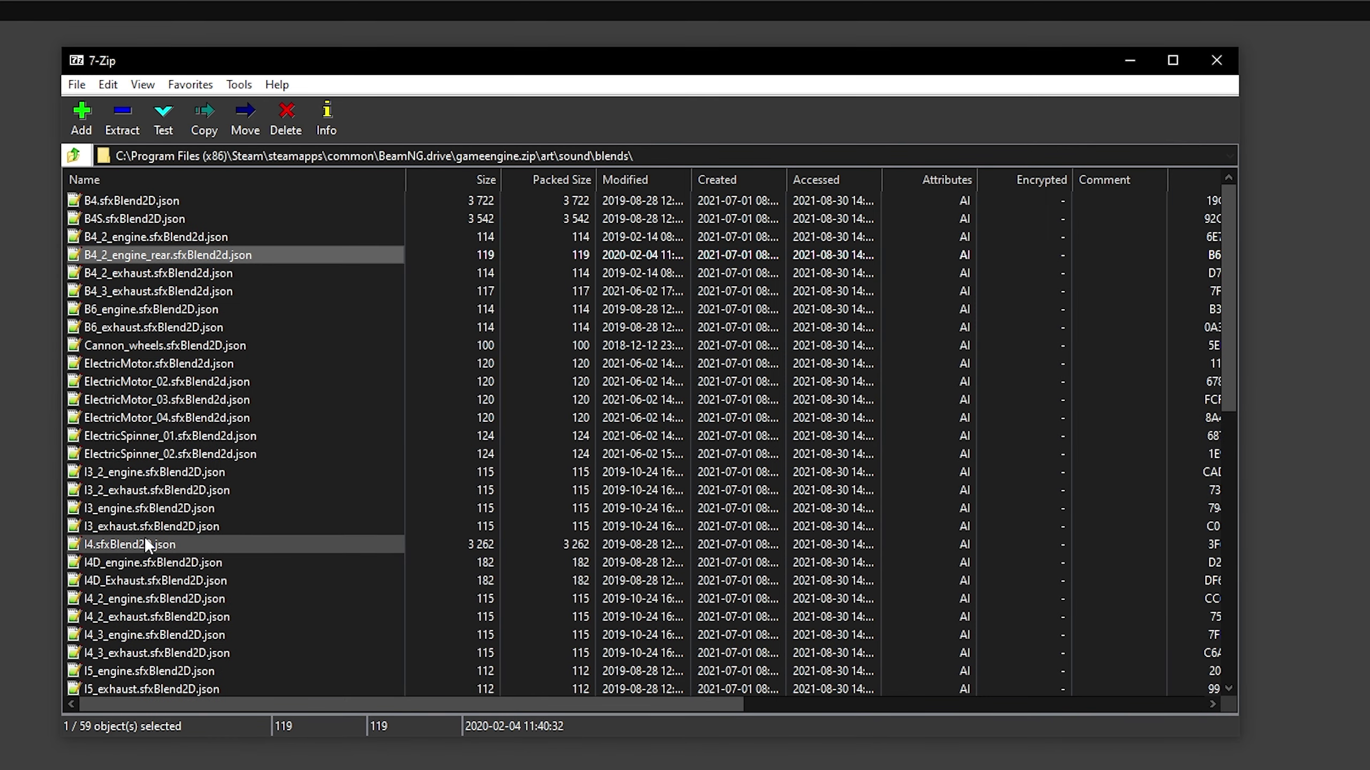
pyautogui.scroll(-3, 173, 664)
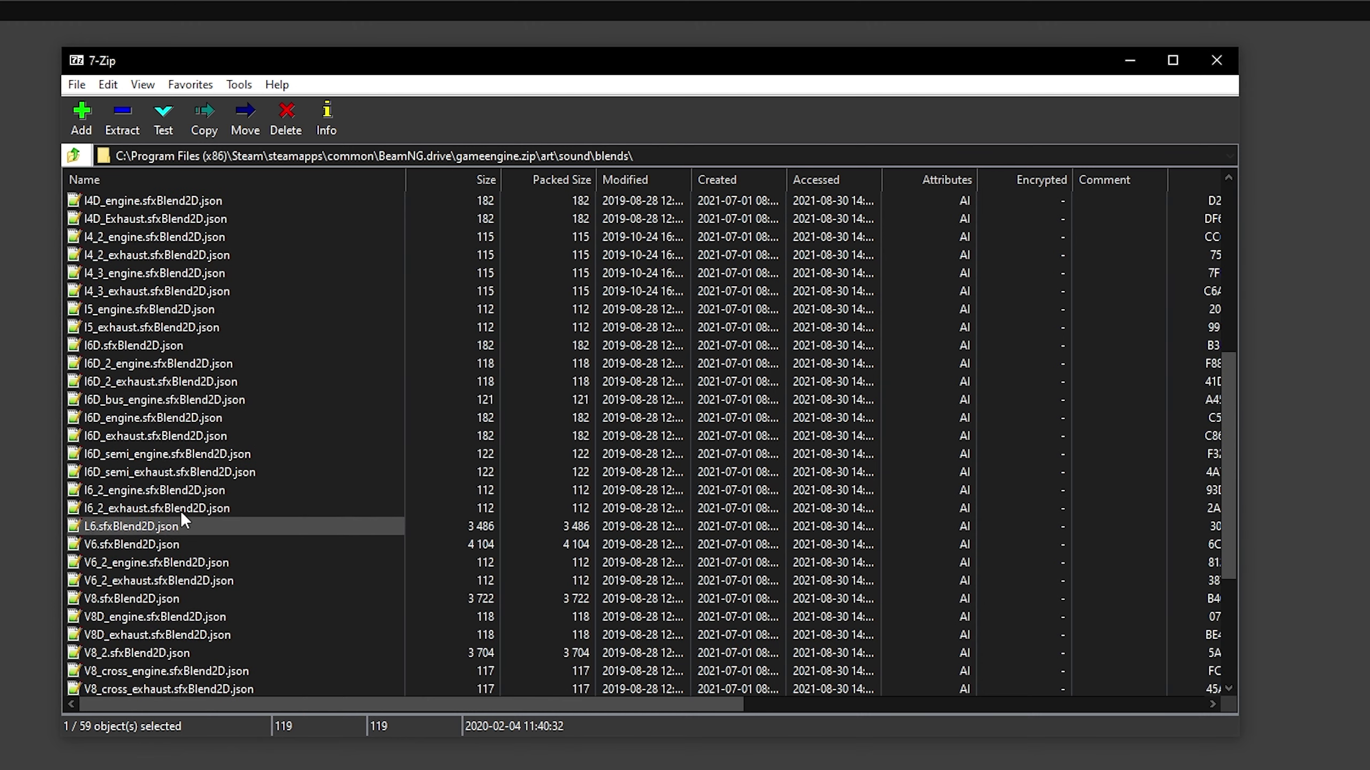
pyautogui.click(119, 399)
pyautogui.scroll(-2, 206, 544)
pyautogui.scroll(8, 319, 657)
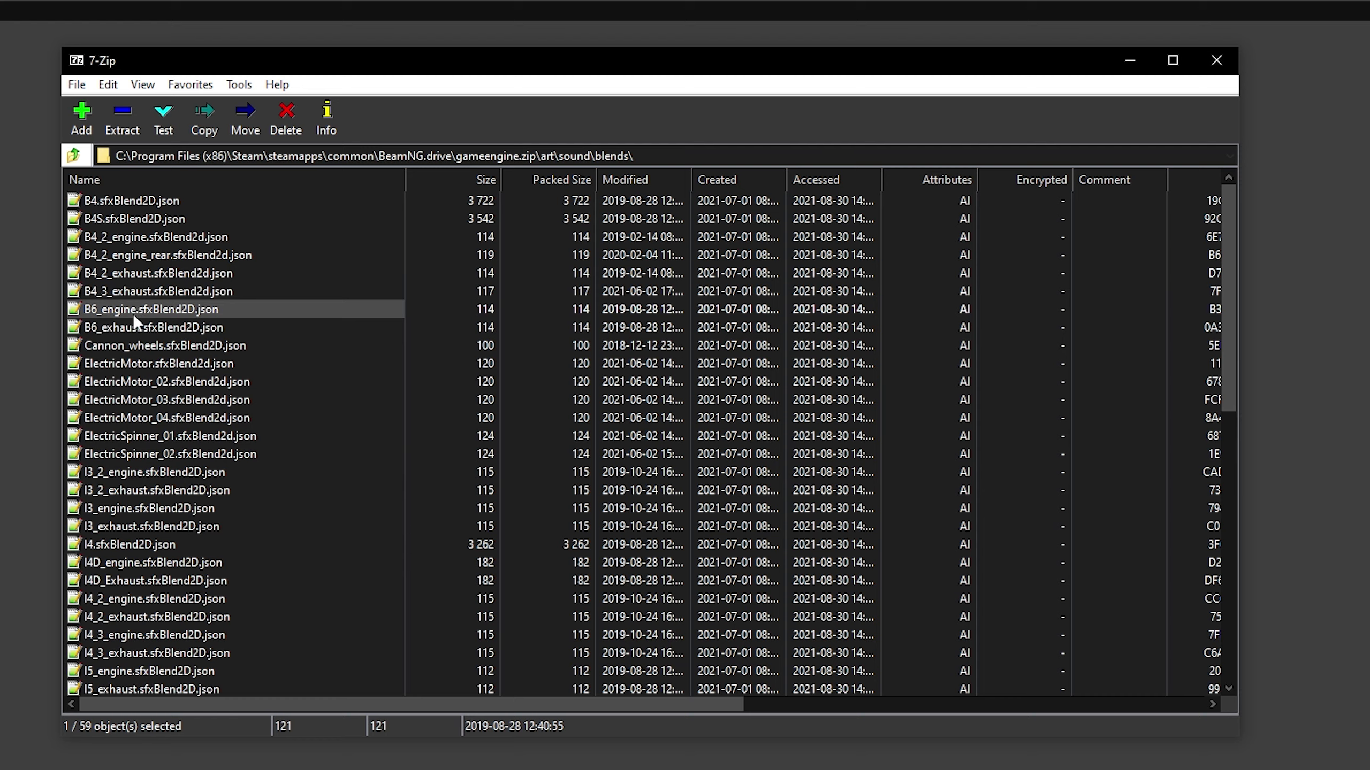
pyautogui.scroll(-3, 165, 354)
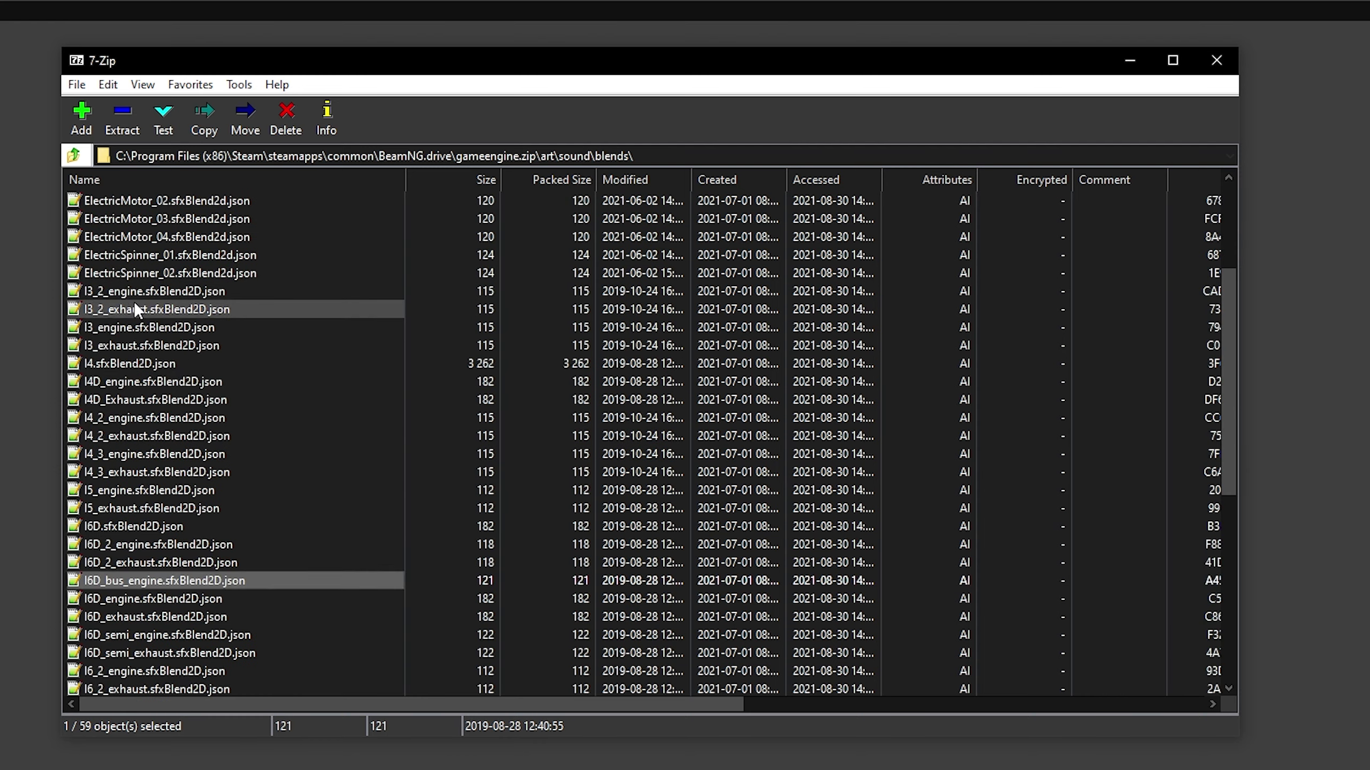
pyautogui.scroll(-5, 308, 629)
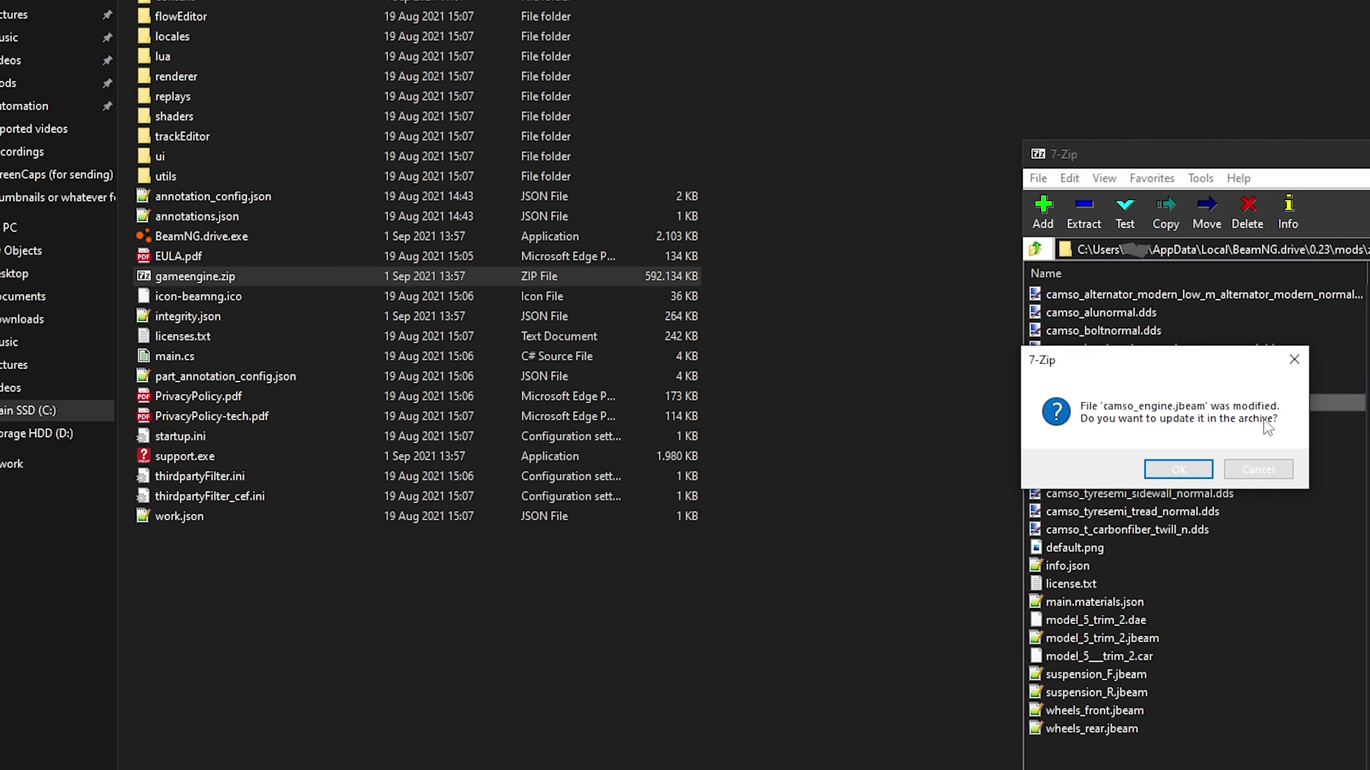
# Update the modified camso_engine.jbeam in the mod archive, launch BeamNG.drive and view the red car from its side on the track
pyautogui.press('Return')
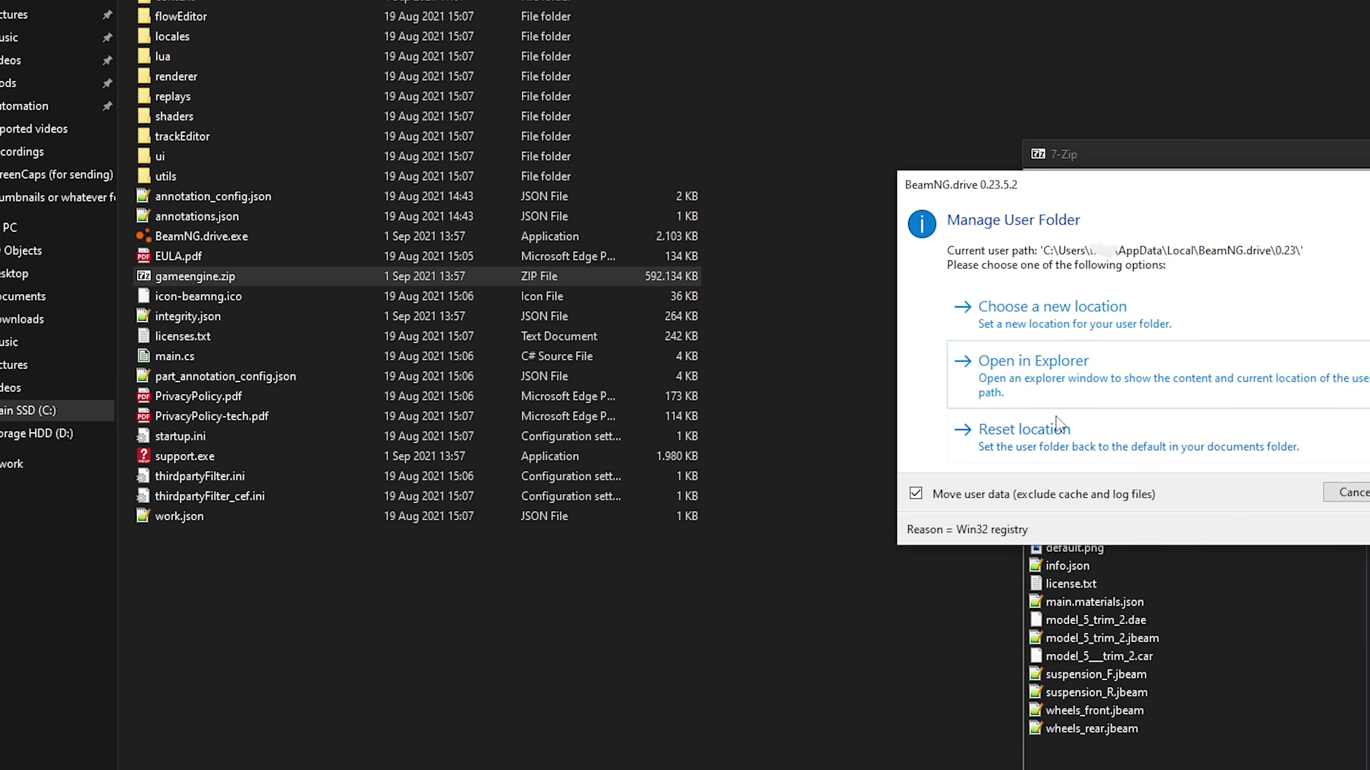
pyautogui.click(1358, 508)
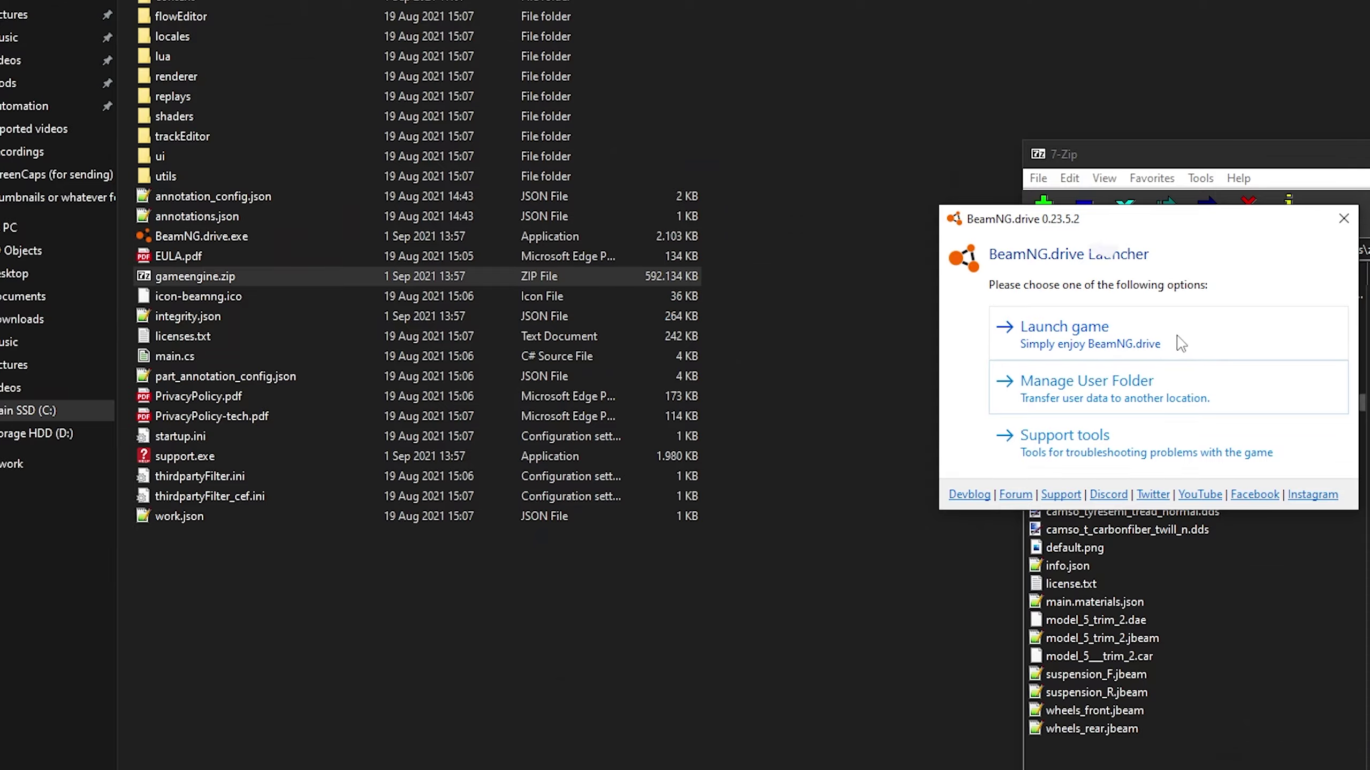
pyautogui.click(1177, 343)
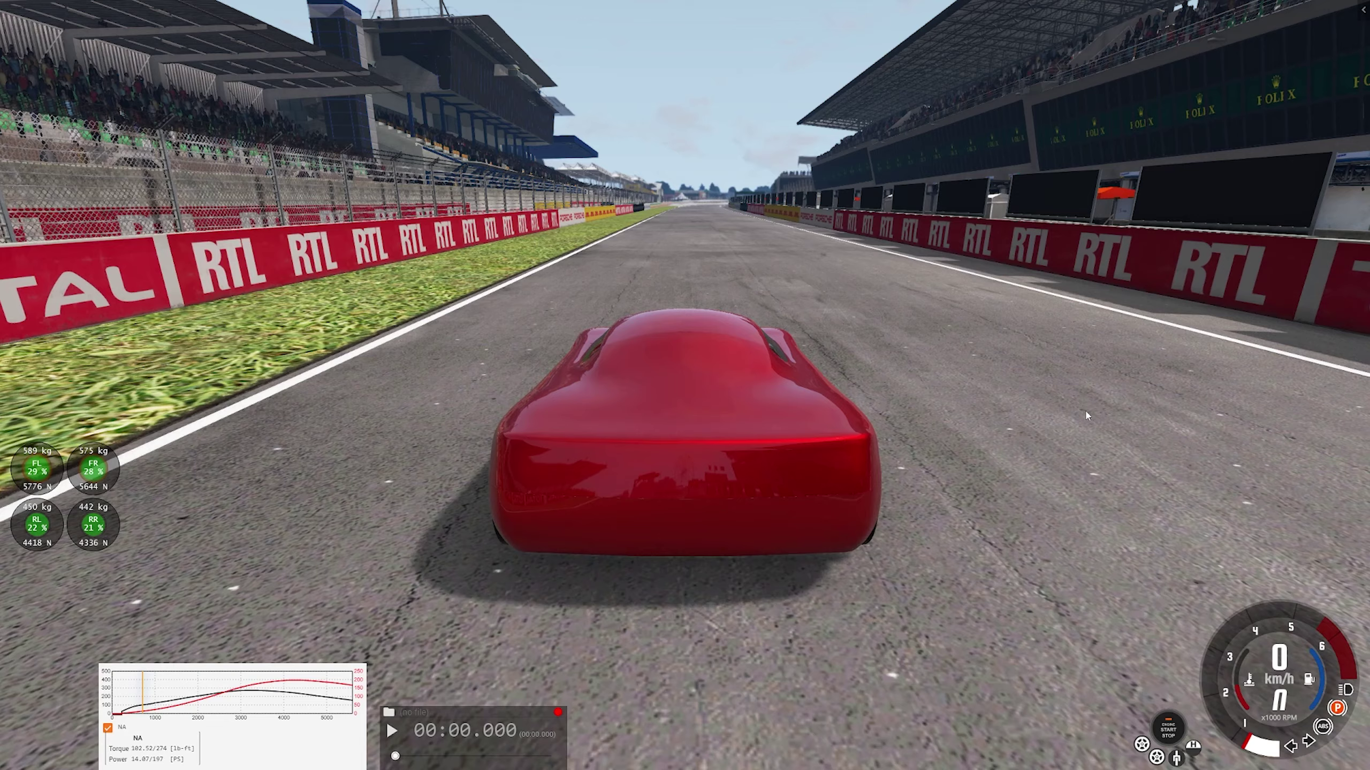
pyautogui.press('KP_4')
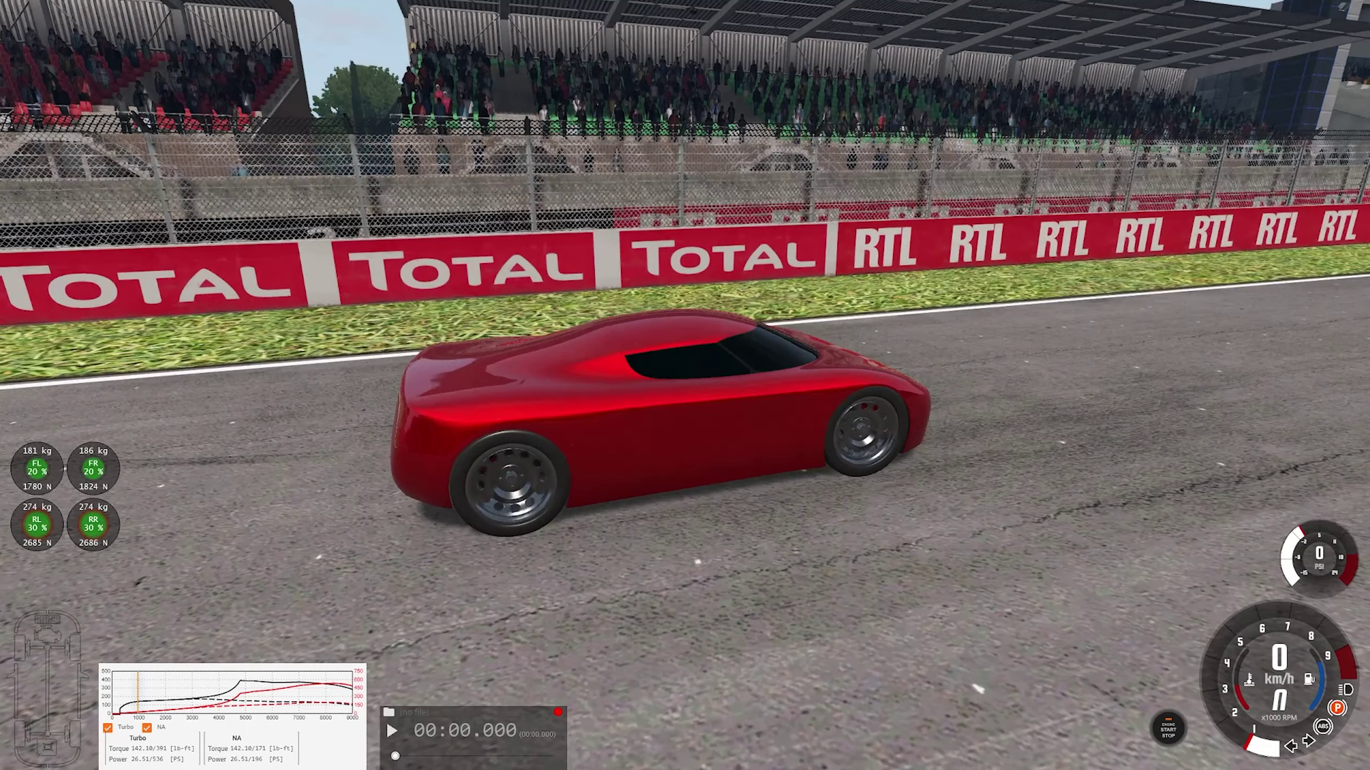
# Rev the stationary red coupe's engine repeatedly while orbiting the camera around its sides and rear to compare the engine and exhaust sounds
pyautogui.press('KP_6')
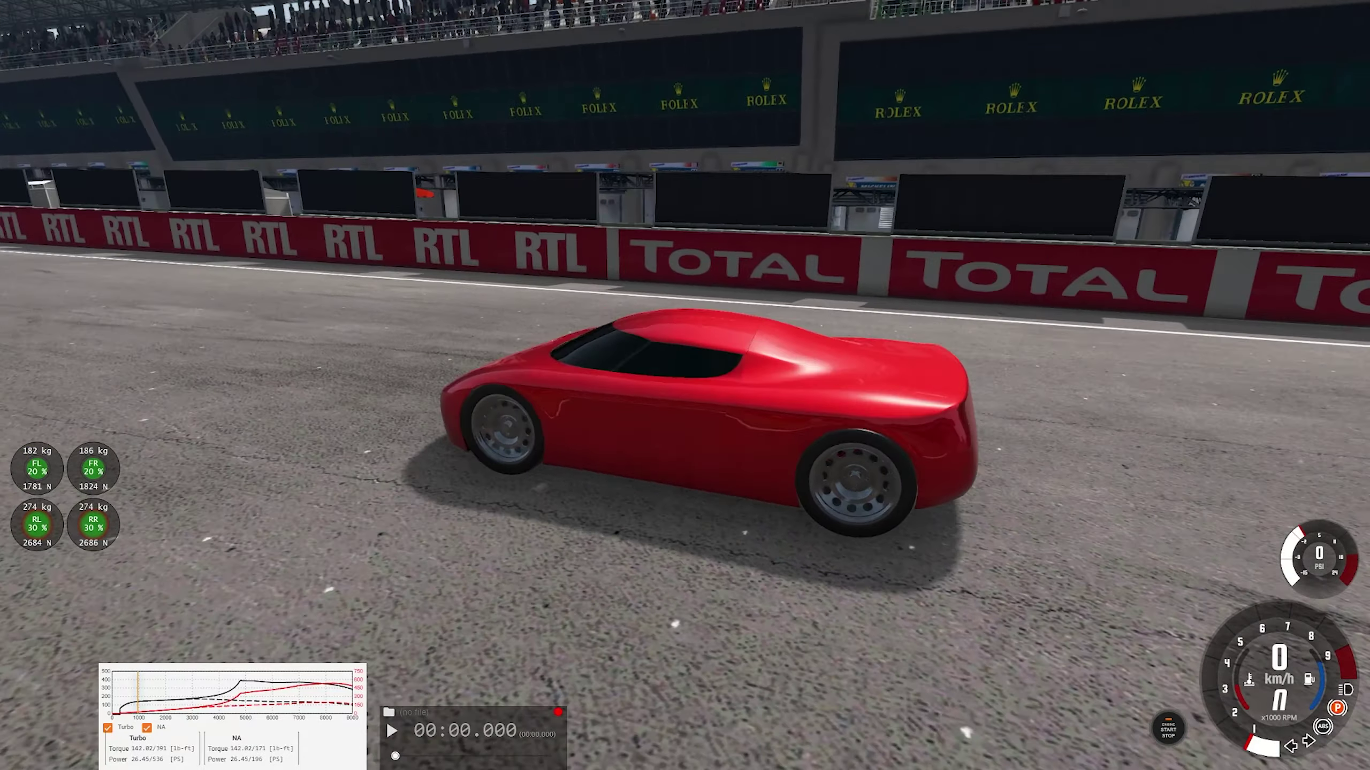
pyautogui.press('Up')
pyautogui.press('Up')
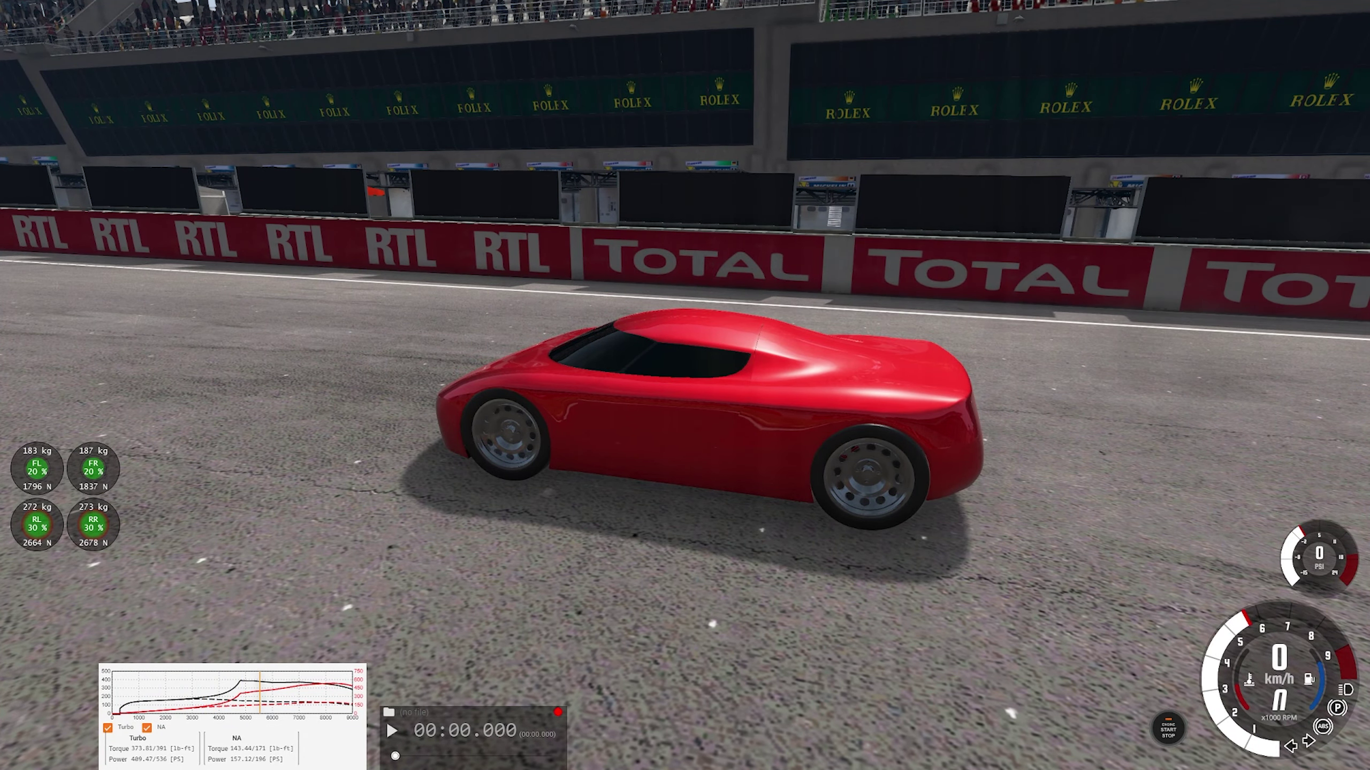
pyautogui.press('KP_6')
pyautogui.press('KP_9')
pyautogui.press('KP_6')
pyautogui.press('KP_3')
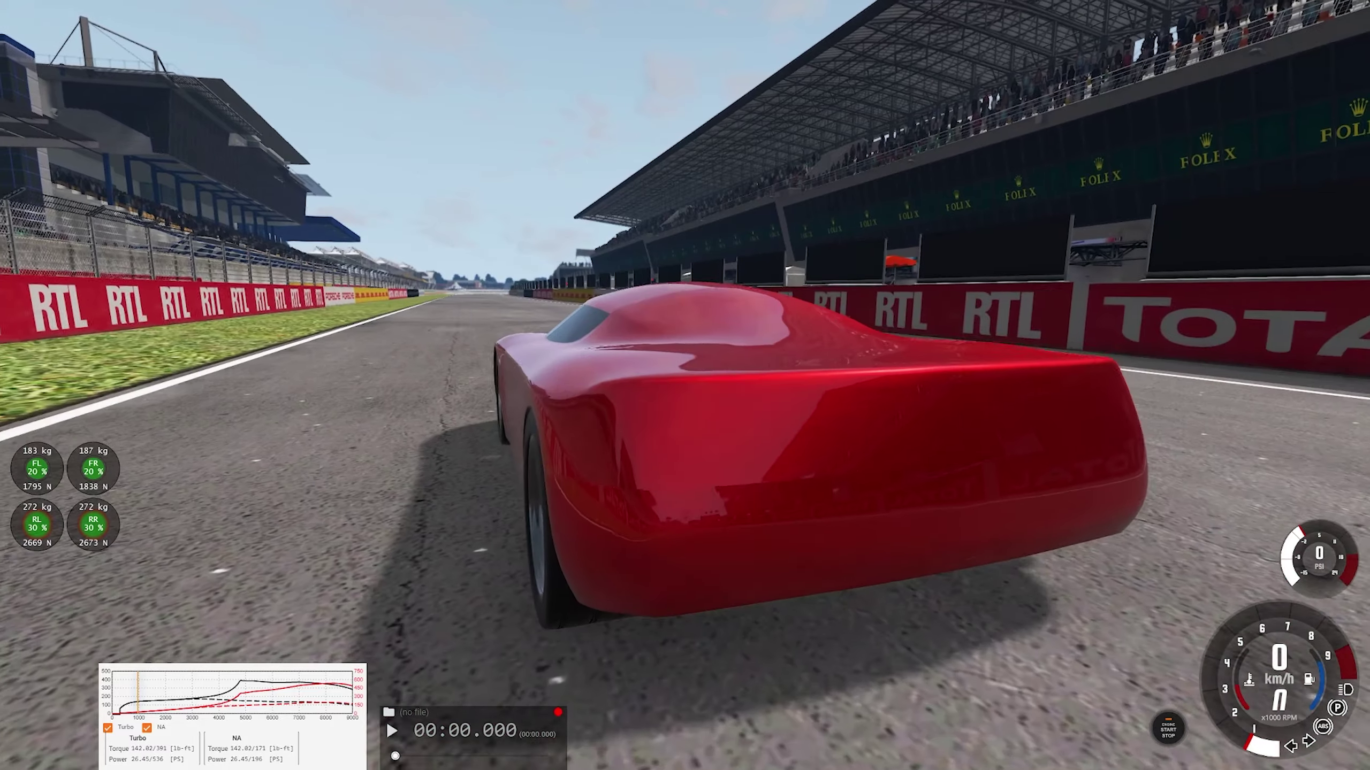
pyautogui.press('Up')
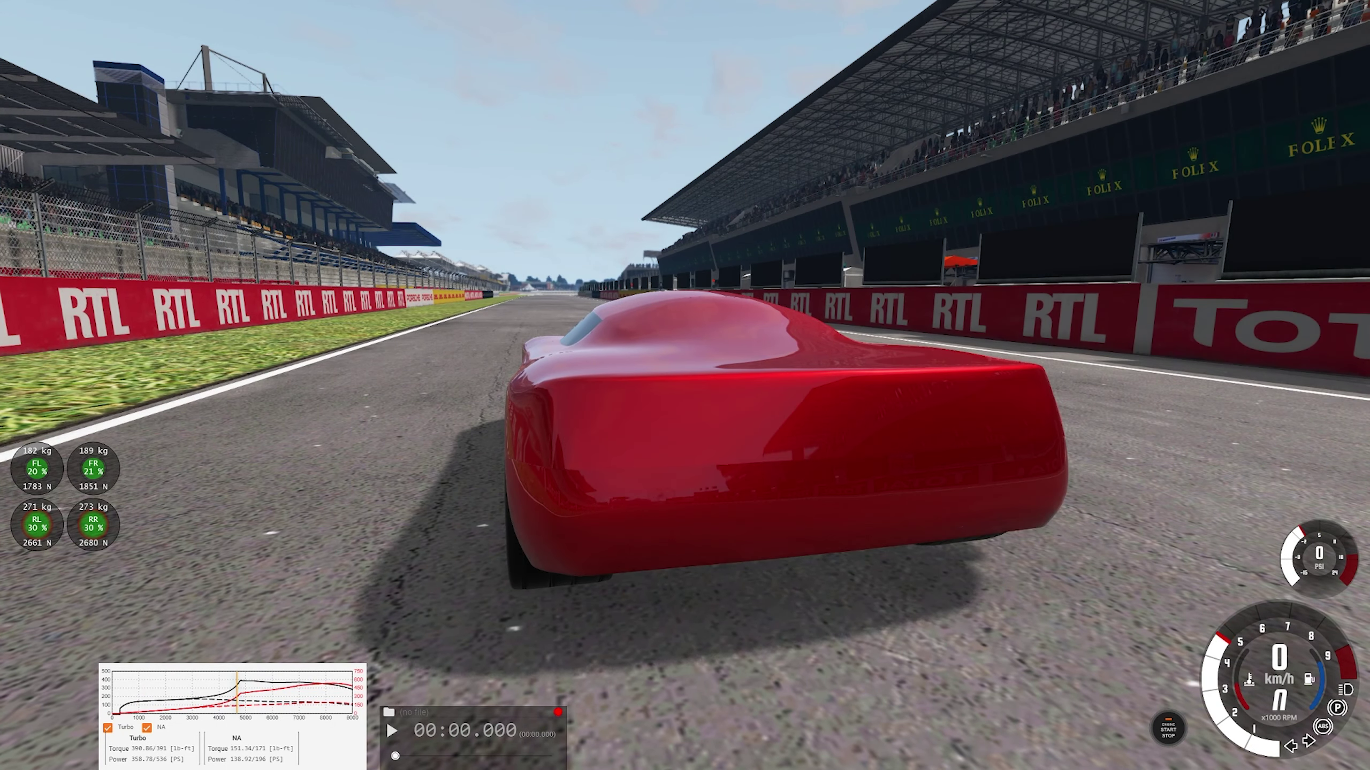
pyautogui.press('Up')
pyautogui.press('Up')
pyautogui.press('KP_4')
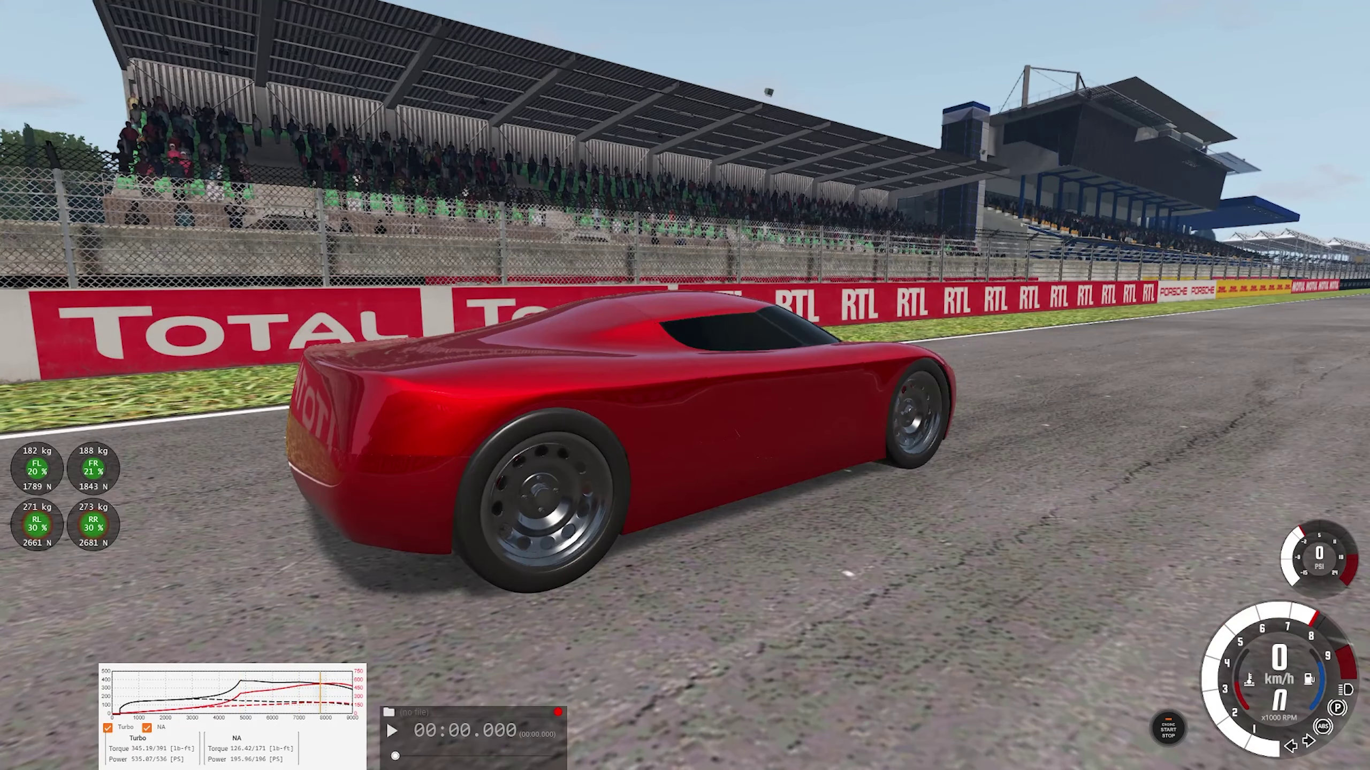
# Launch the red coupe down the straight and shift up through the gears, listening to the sound from behind the car
pyautogui.press('KP_6')
pyautogui.press('Up')
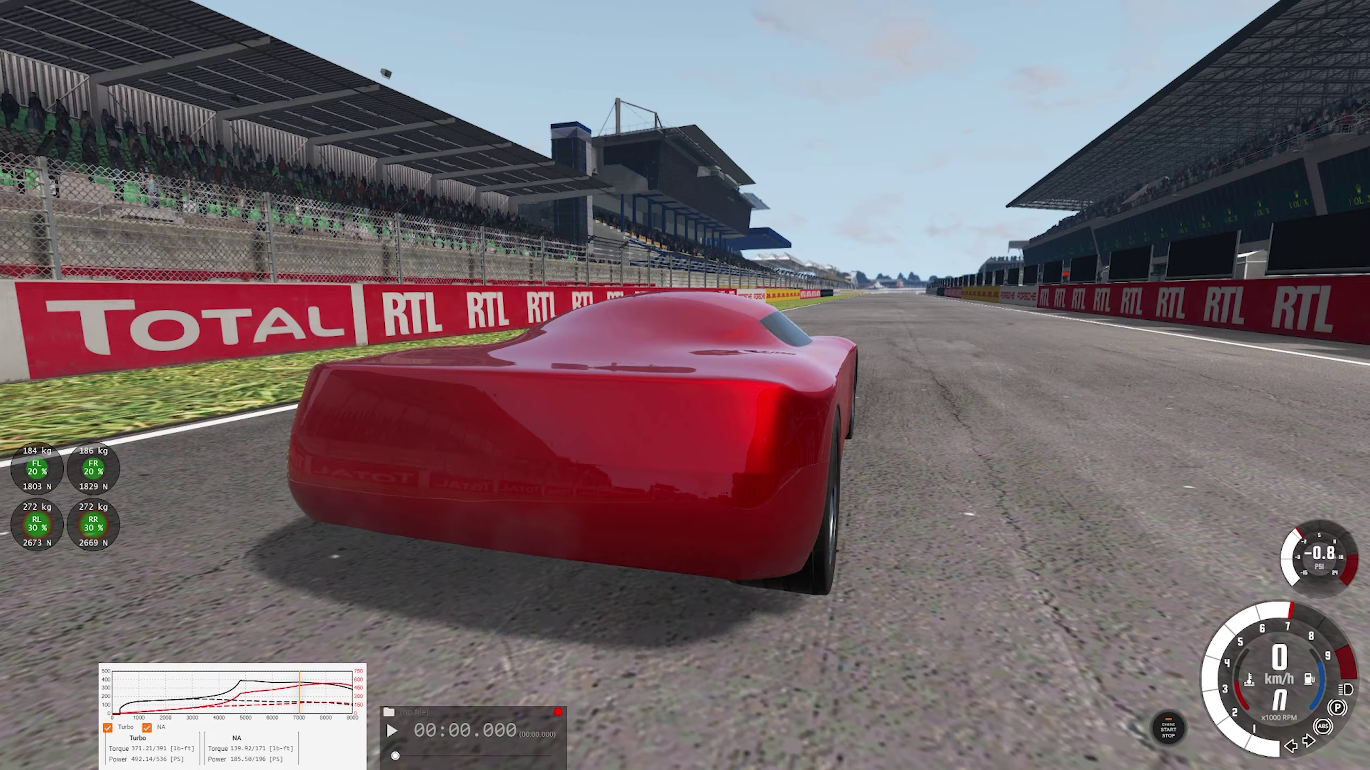
pyautogui.press('x')
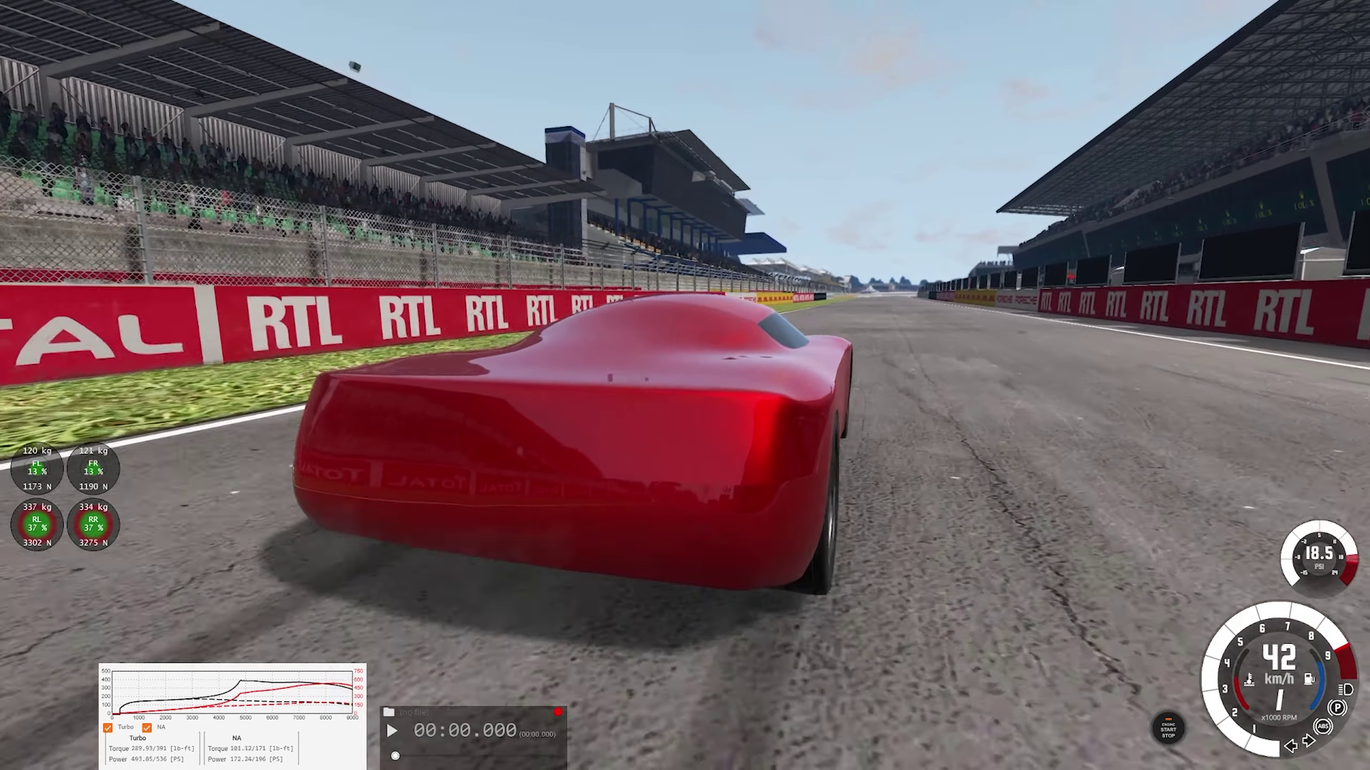
pyautogui.press('x')
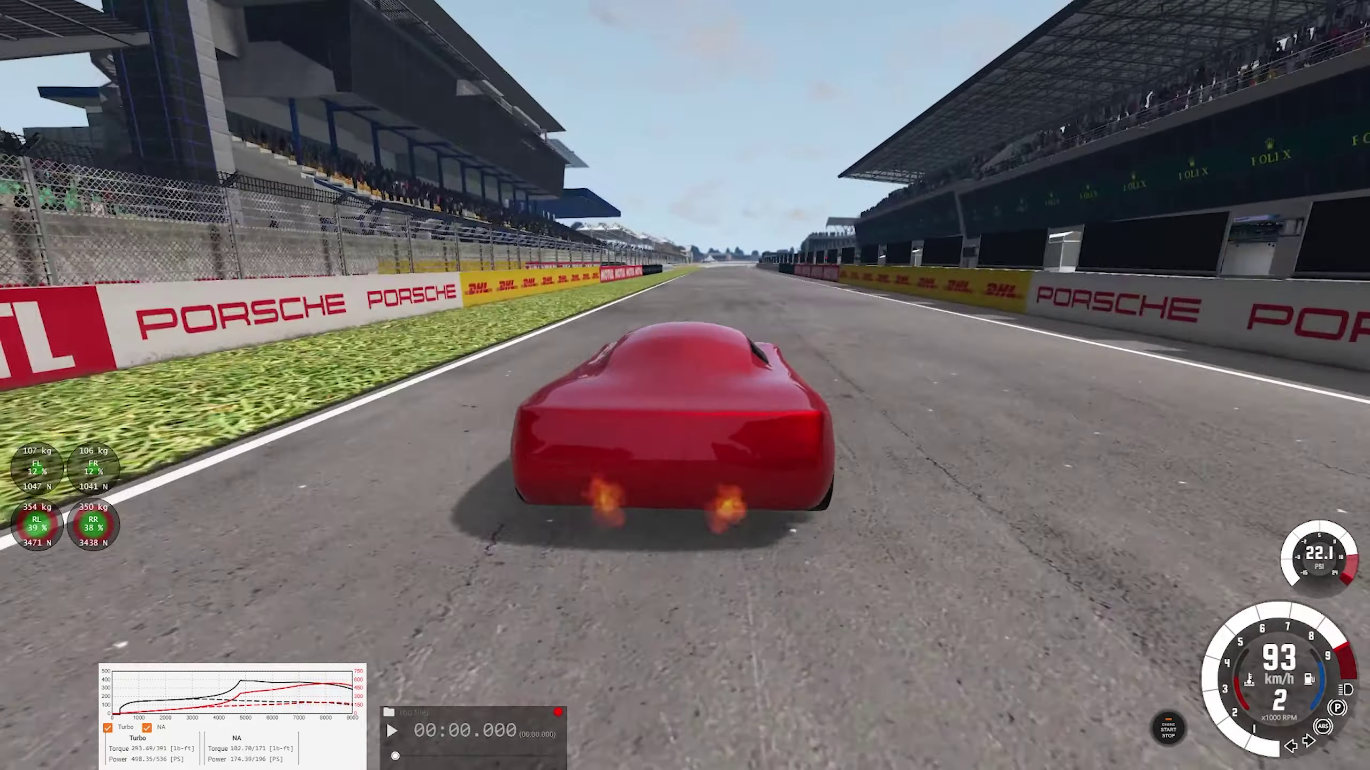
pyautogui.press('x')
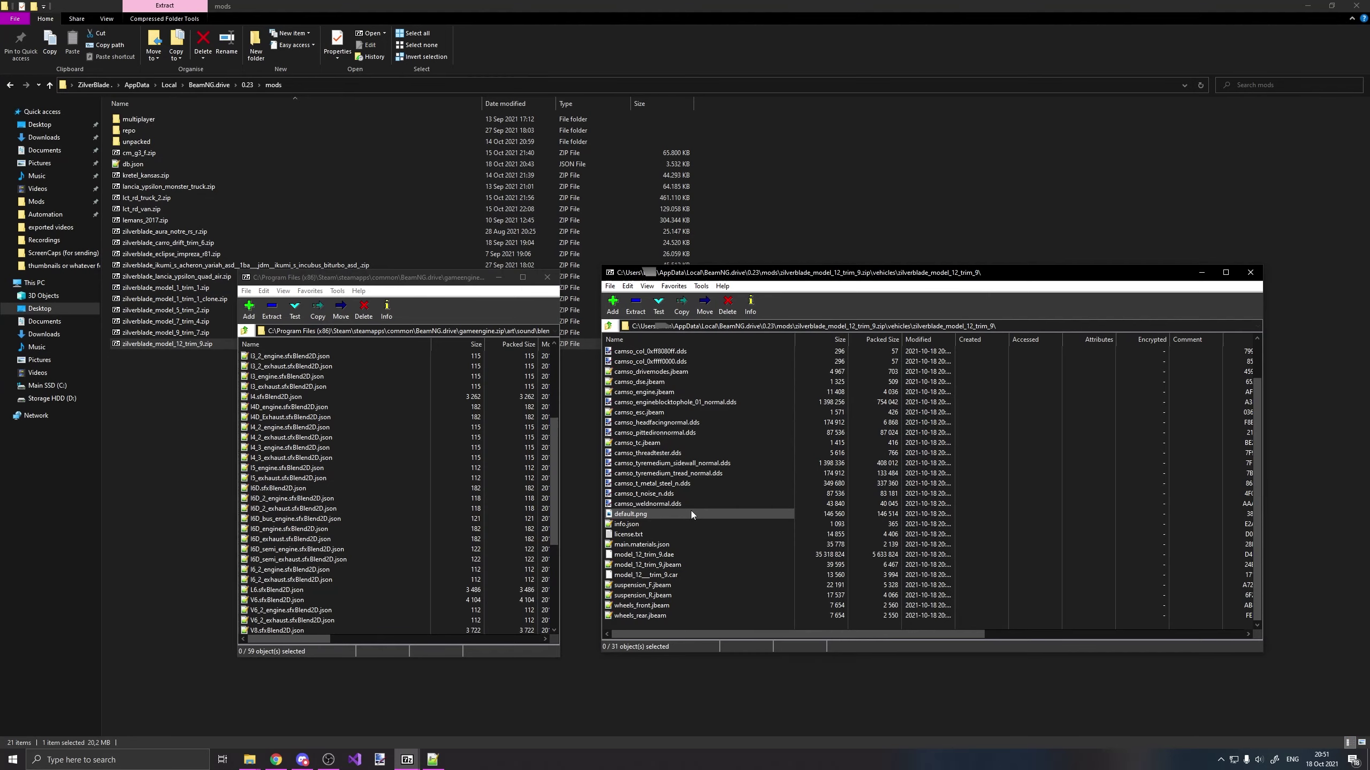
# Open camso_engine.jbeam from the silverblade_model_12_trim_9 archive and duplicate the soundConfig reference line above the Exhaust Settings comment
pyautogui.scroll(2, 647, 523)
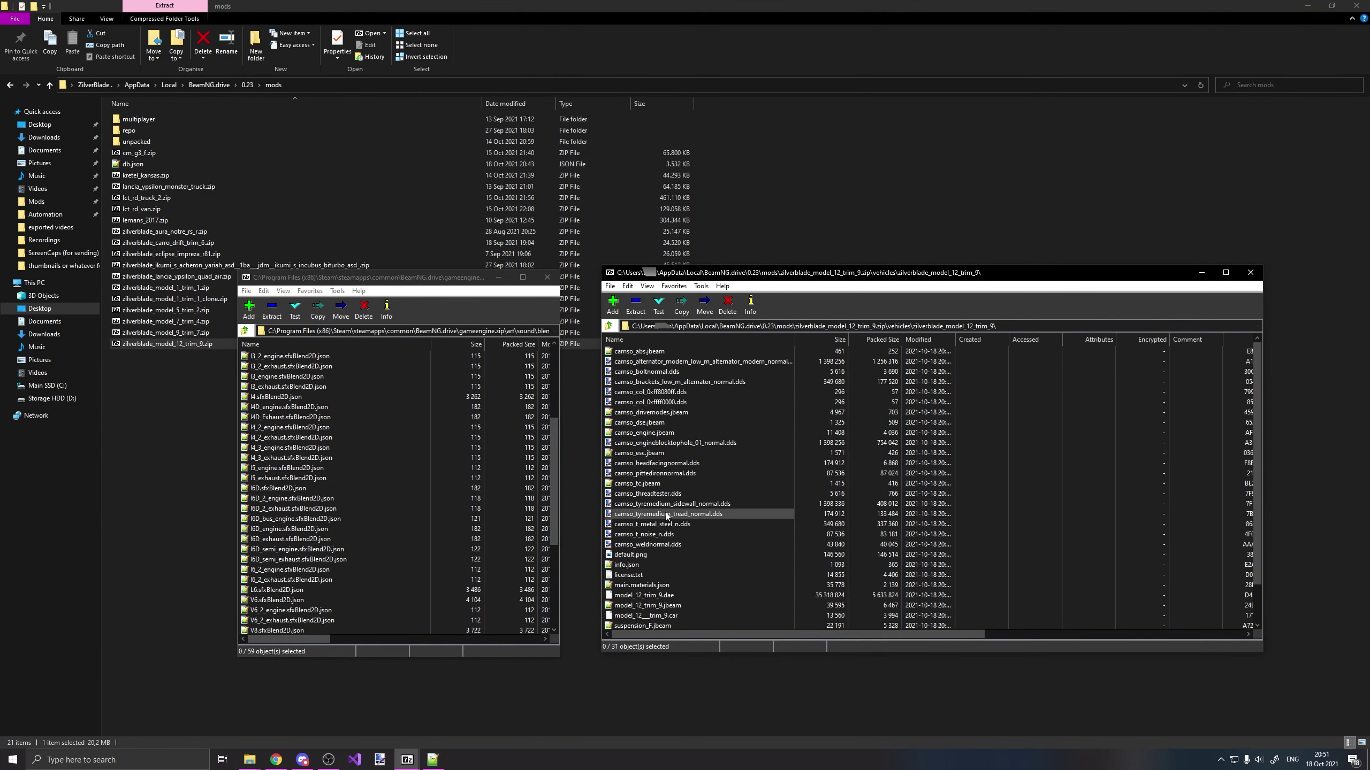
pyautogui.doubleClick(645, 434)
pyautogui.scroll(-20, 158, 272)
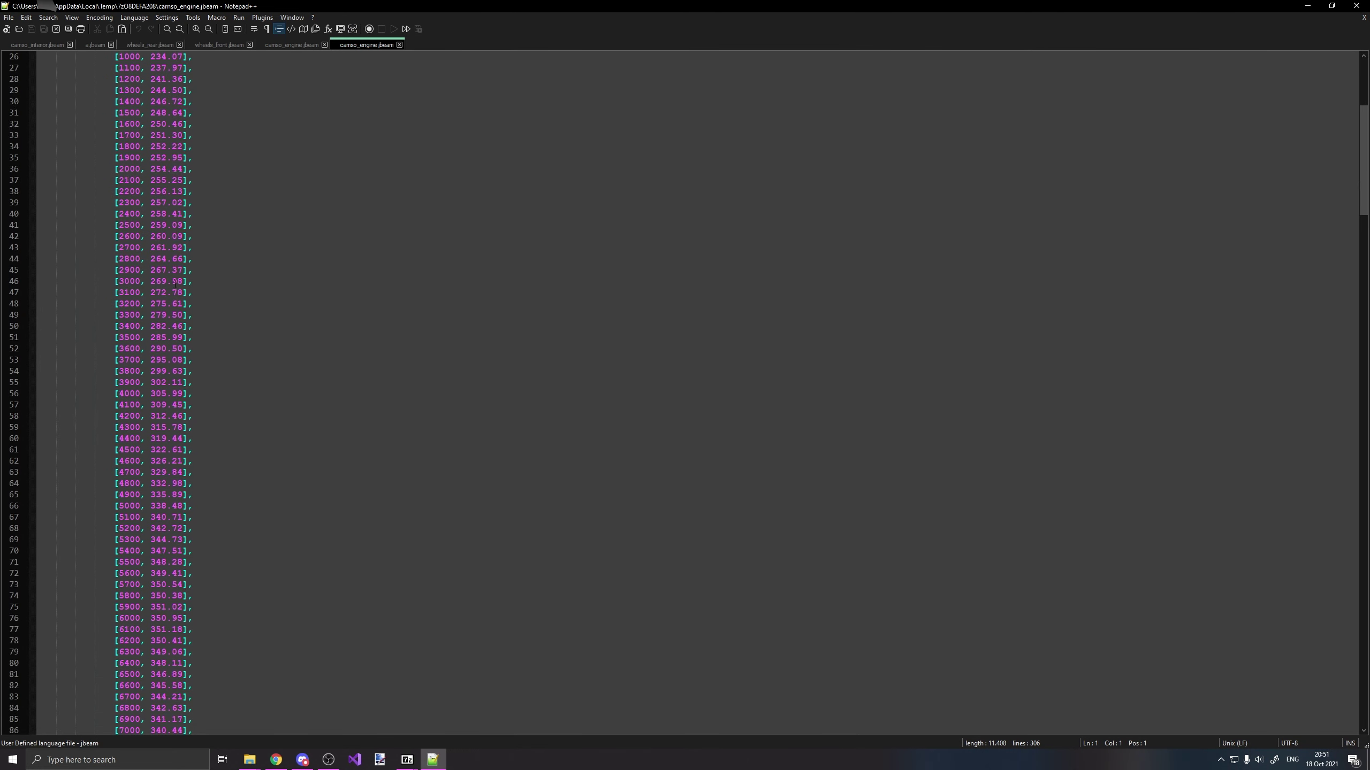
pyautogui.scroll(-3, 157, 272)
pyautogui.moveTo(100, 383); pyautogui.dragTo(98, 394)
pyautogui.hotkey('ctrl', 'c')
pyautogui.press('Right')
pyautogui.hotkey('ctrl', 'v')
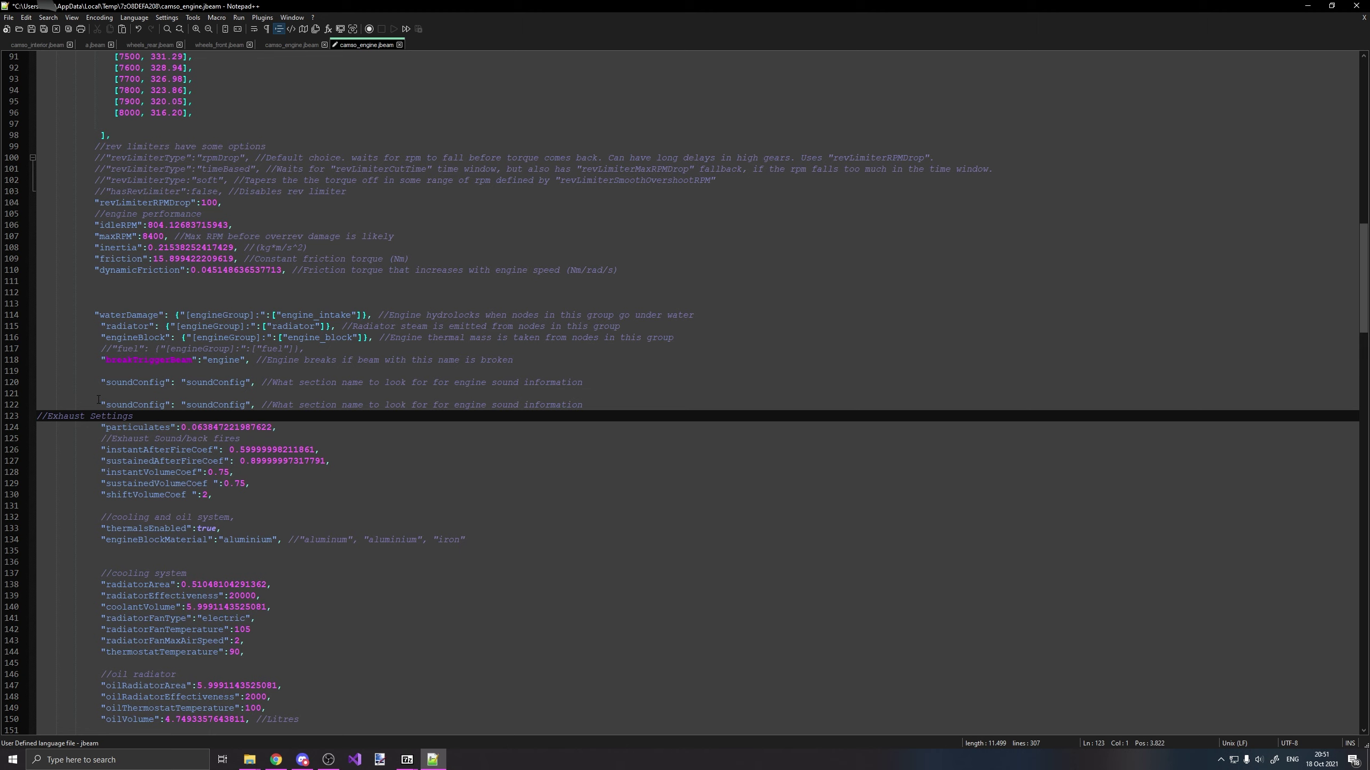
# Change both the key and the value of the duplicated reference line to soundConfigExhaust
pyautogui.click(99, 397)
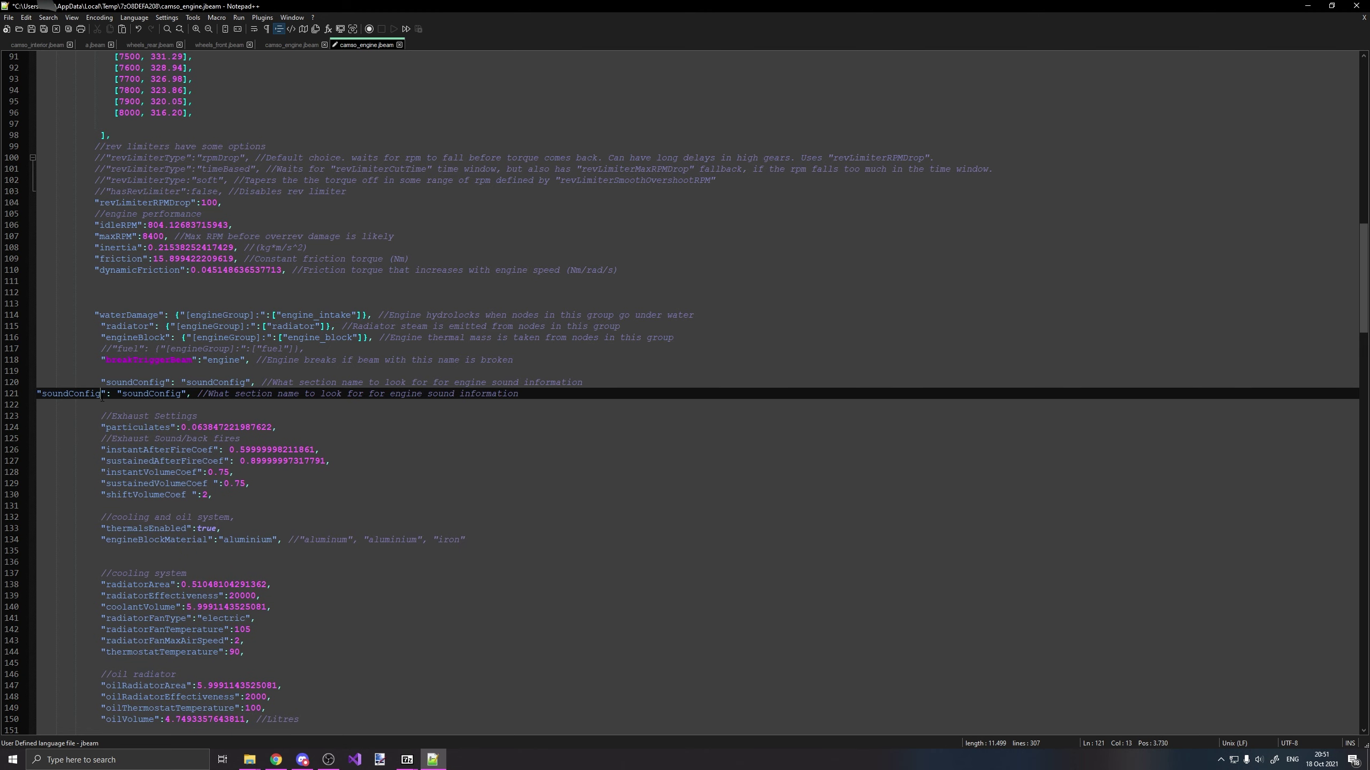
pyautogui.write('E')
pyautogui.press('BackSpace')
pyautogui.write('xha')
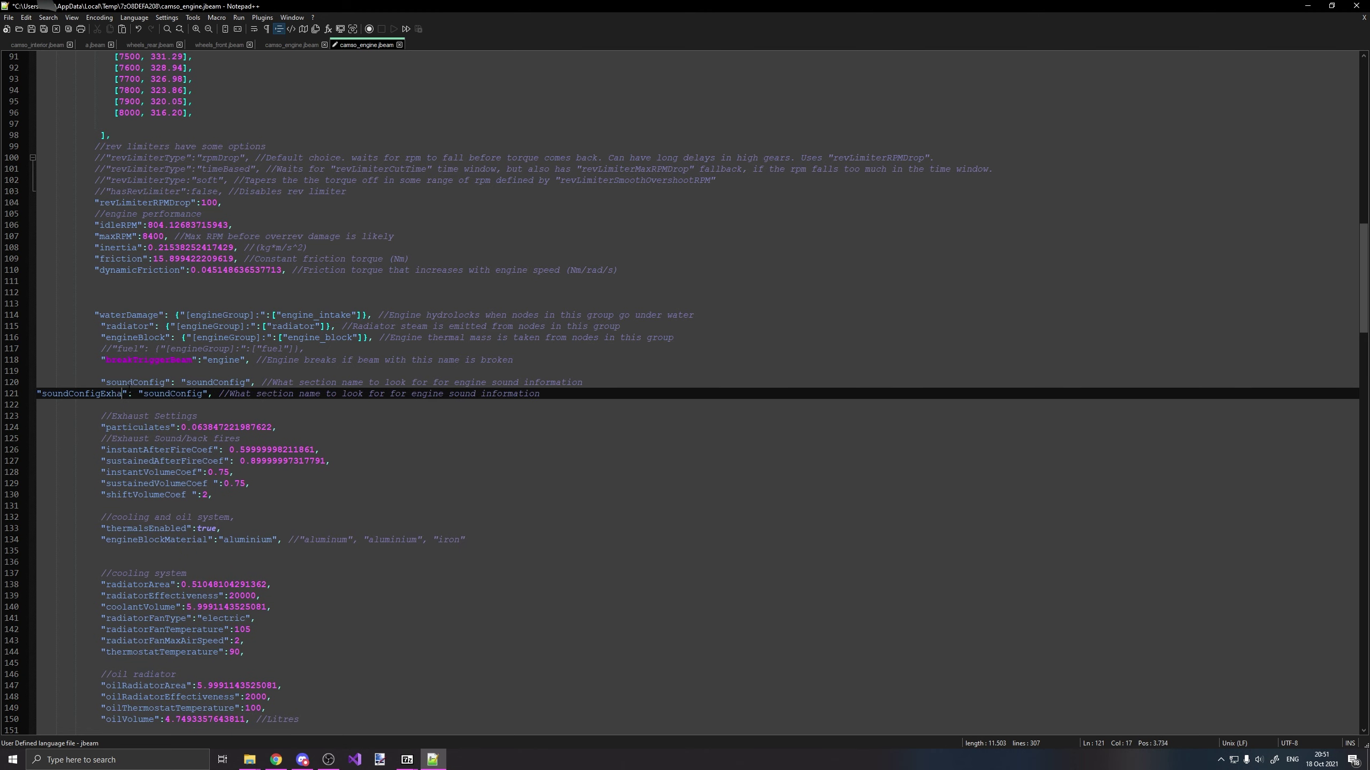
pyautogui.write('ust')
pyautogui.write('Exhaust')
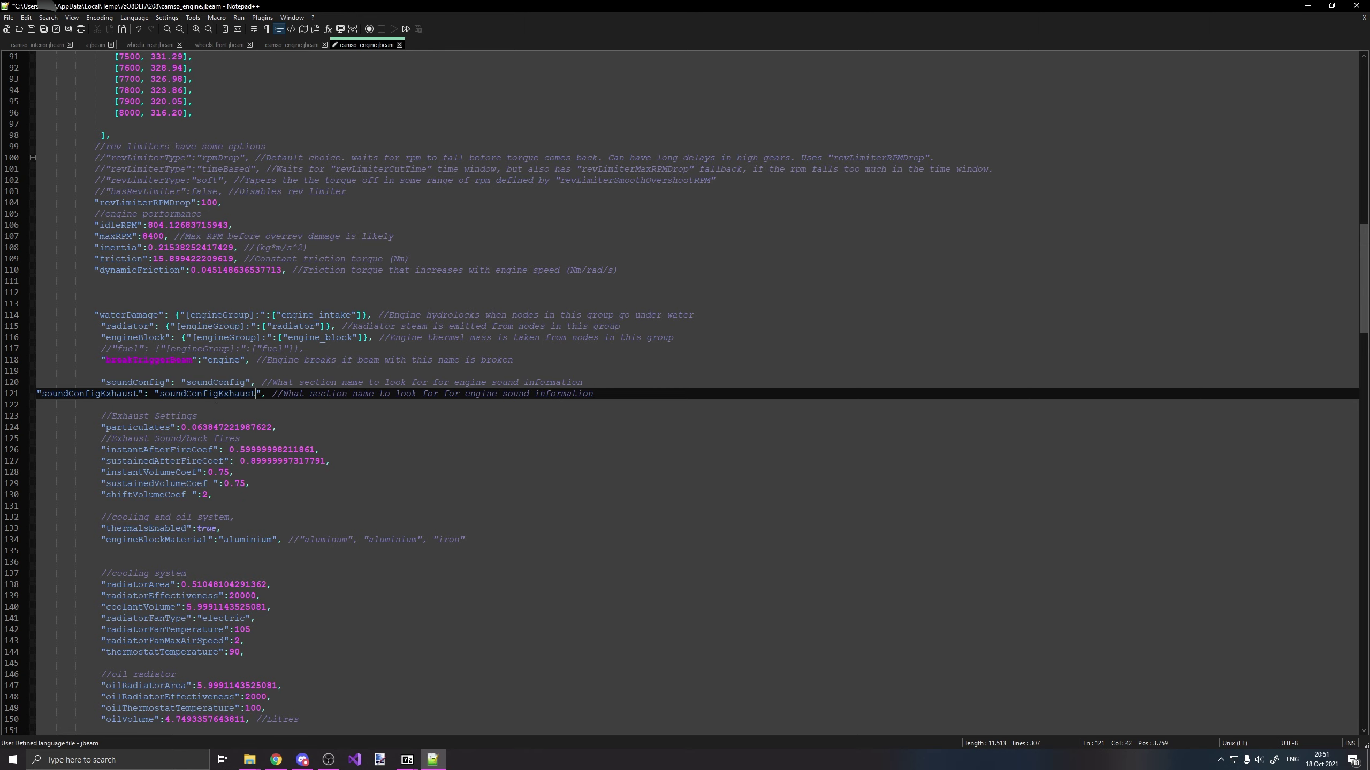
# Duplicate the whole soundConfig block below the original, before the Camso_Transmission section, and rename the copy soundConfigExhaust
pyautogui.scroll(-20, 134, 433)
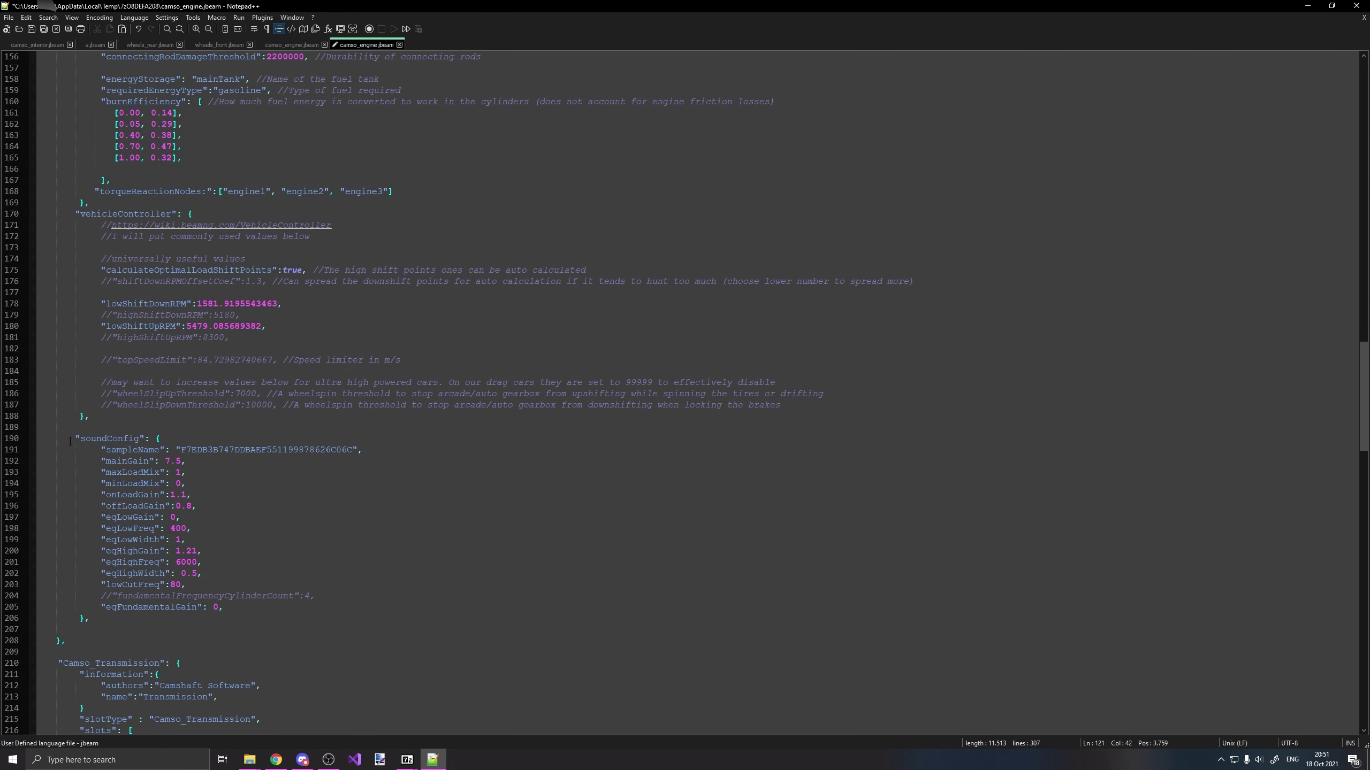
pyautogui.moveTo(70, 442); pyautogui.dragTo(60, 629)
pyautogui.scroll(-5, 60, 629)
pyautogui.click(57, 461)
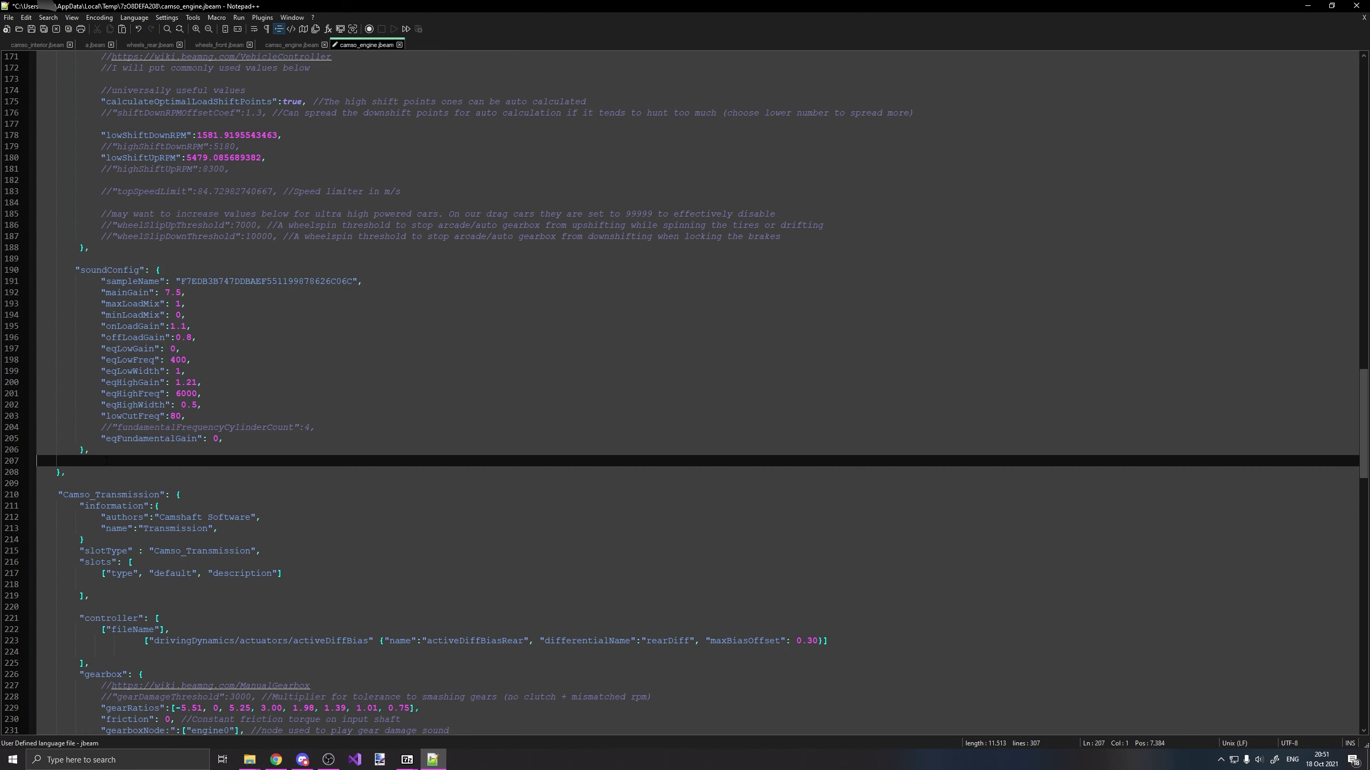
pyautogui.press('Return')
pyautogui.press('Return')
pyautogui.press('Return')
pyautogui.press('Return')
pyautogui.press('Up')
pyautogui.press('Up')
pyautogui.press('Up')
pyautogui.hotkey('ctrl', 'v')
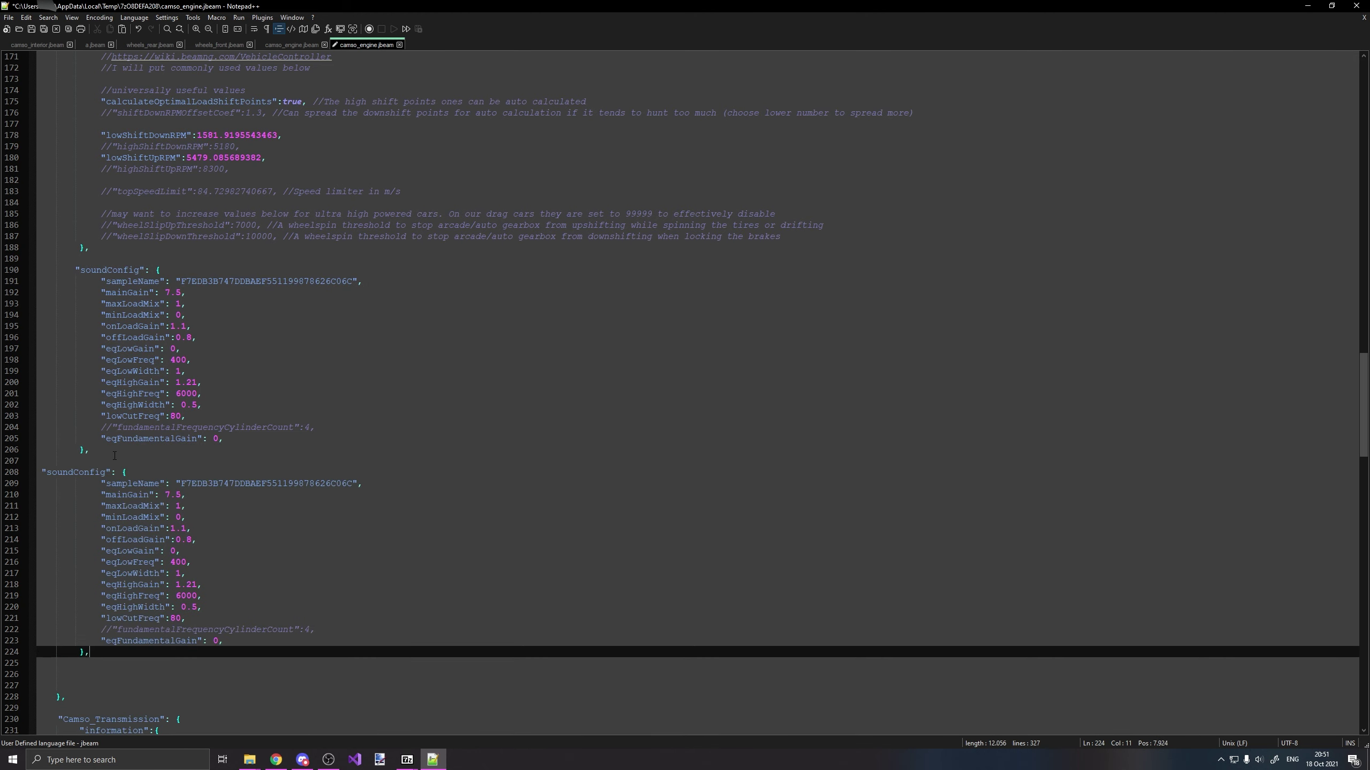
pyautogui.click(105, 480)
pyautogui.press('Up')
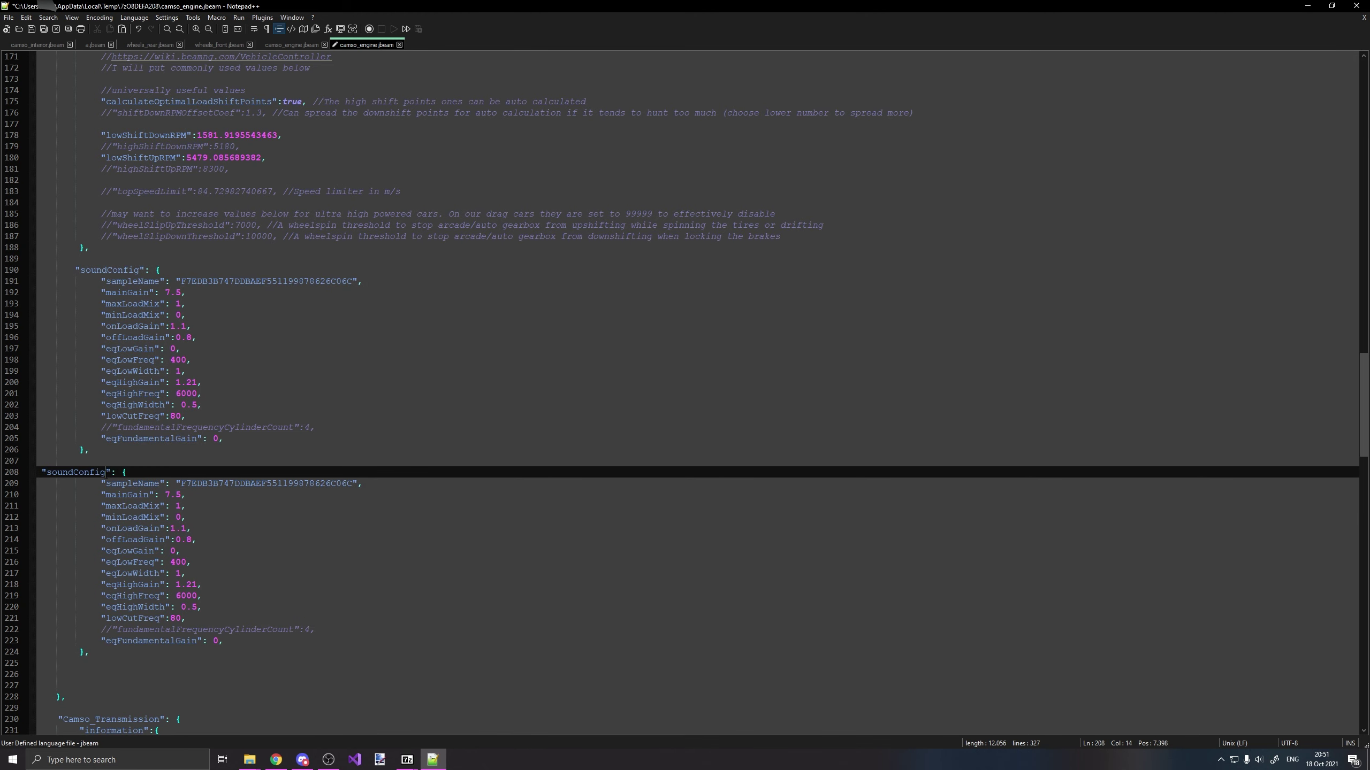
# Look up an inline-three sample in the game's blend files, set the soundConfig block's sampleName to I3_2_engine and save the file
pyautogui.click(290, 283)
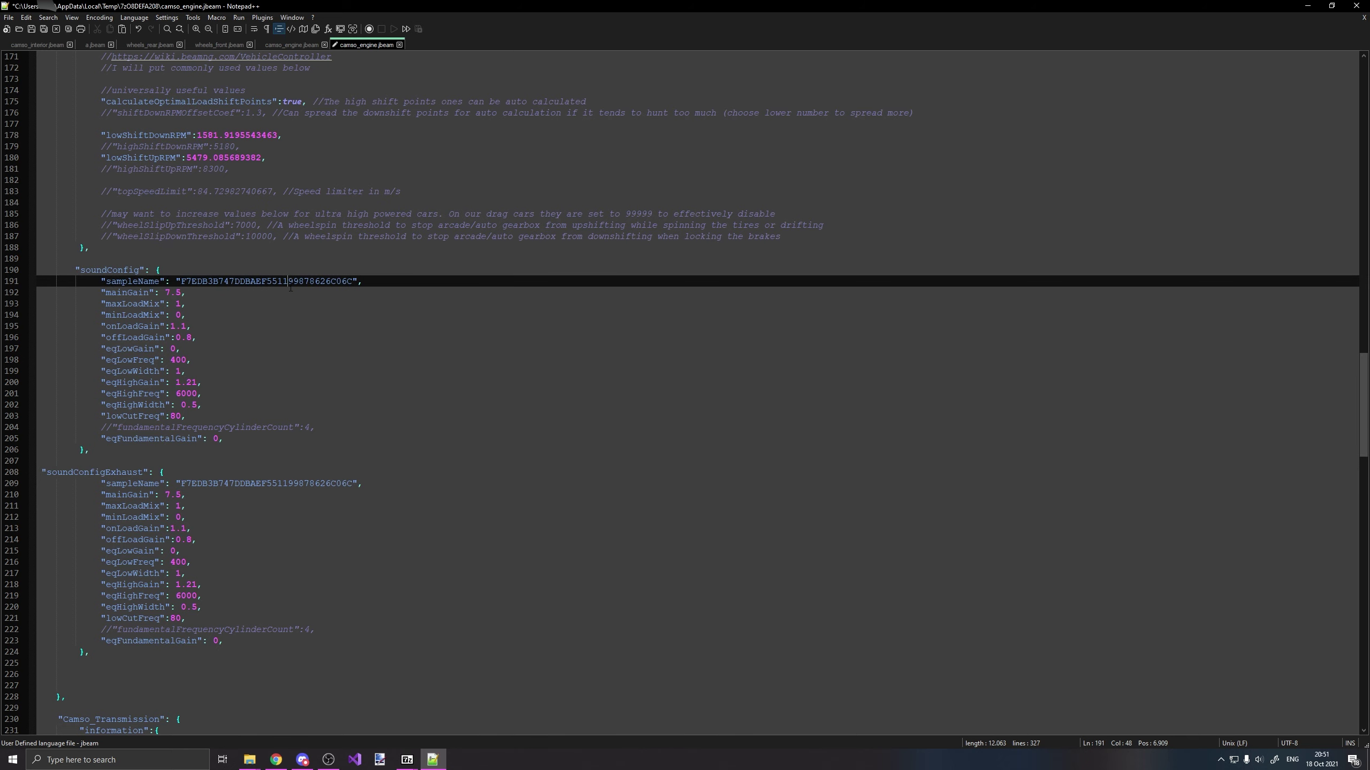
pyautogui.click(407, 760)
pyautogui.click(372, 707)
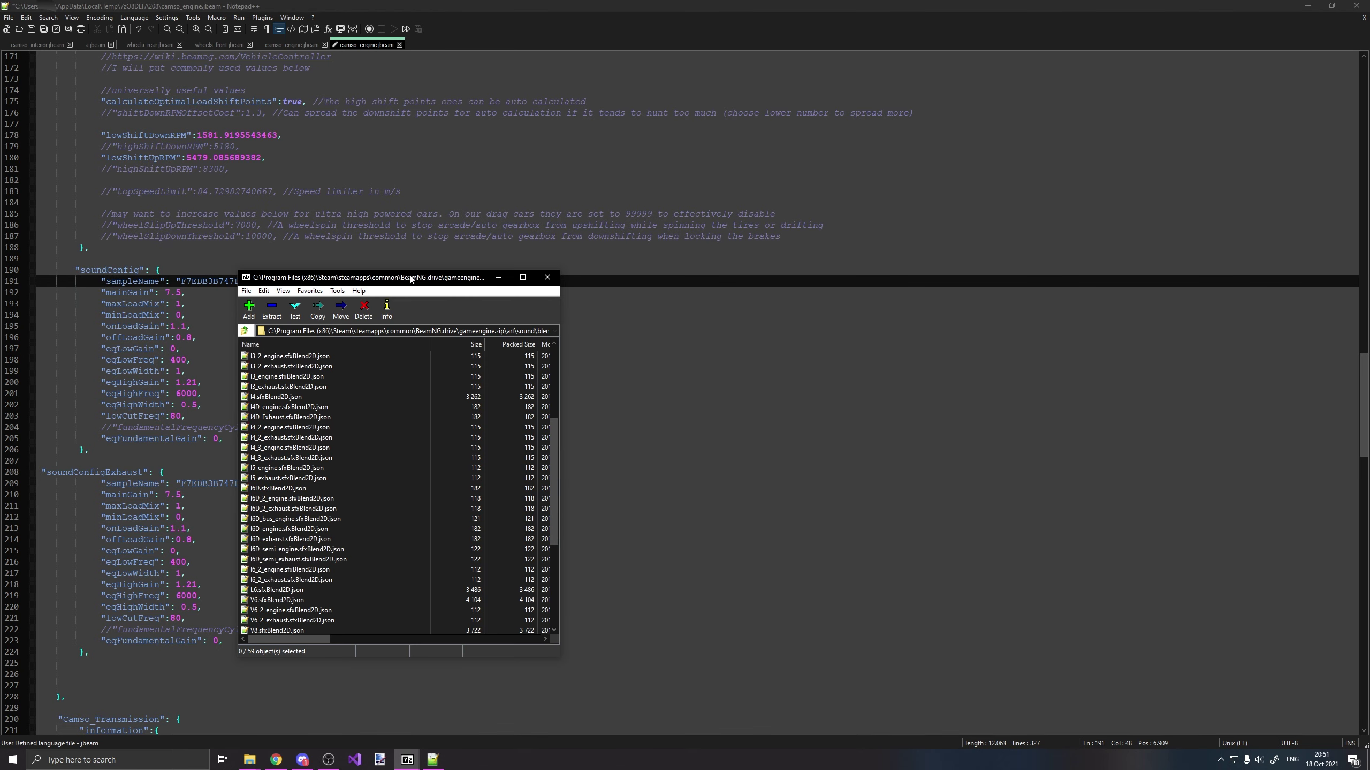
pyautogui.moveTo(410, 279); pyautogui.dragTo(955, 252)
pyautogui.scroll(-5, 844, 351)
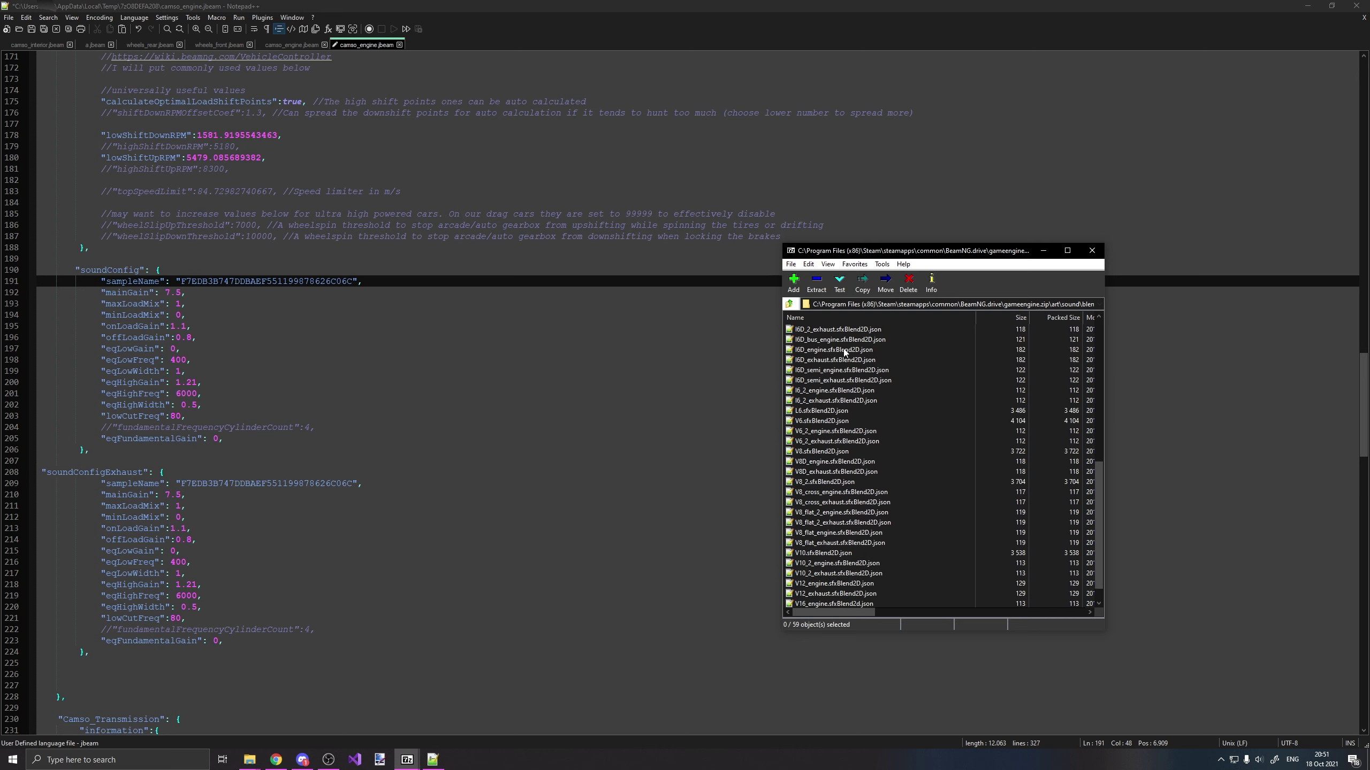
pyautogui.scroll(8, 845, 351)
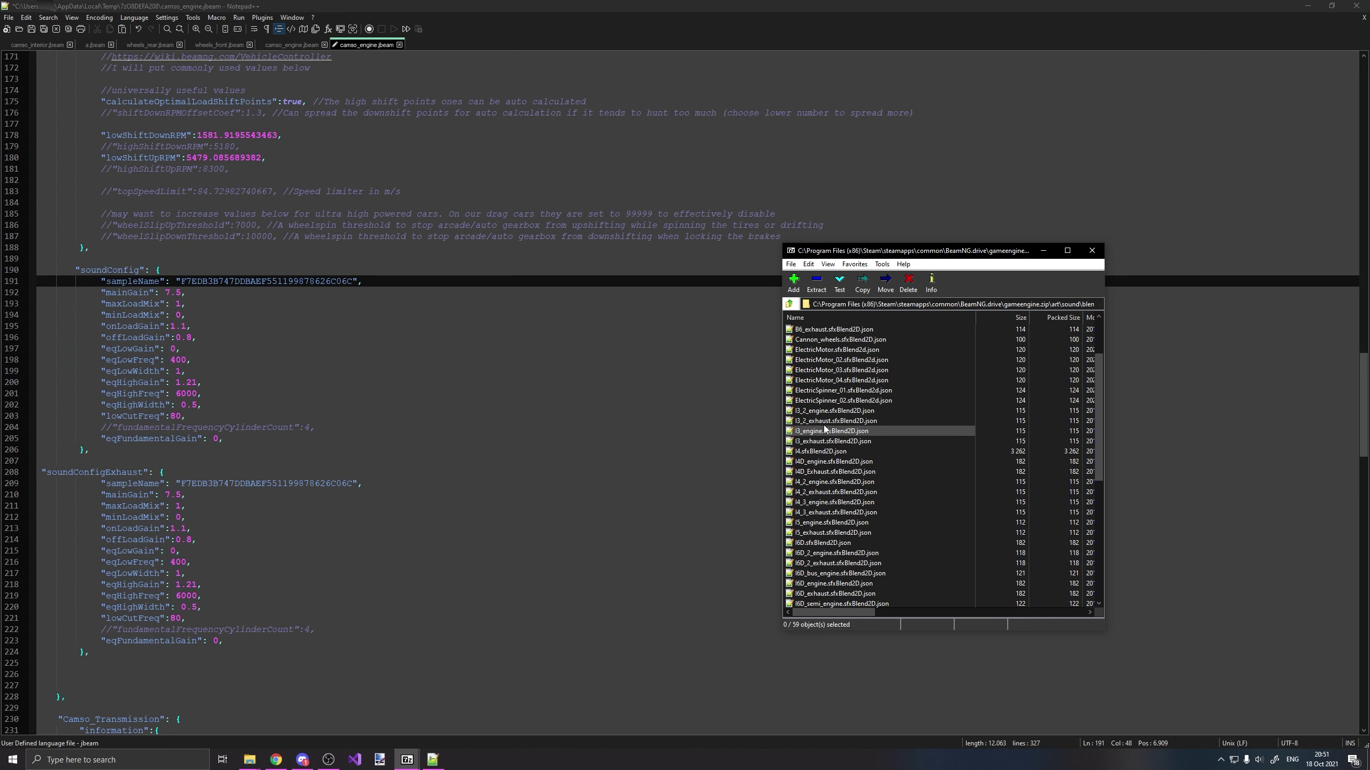
pyautogui.scroll(2, 829, 464)
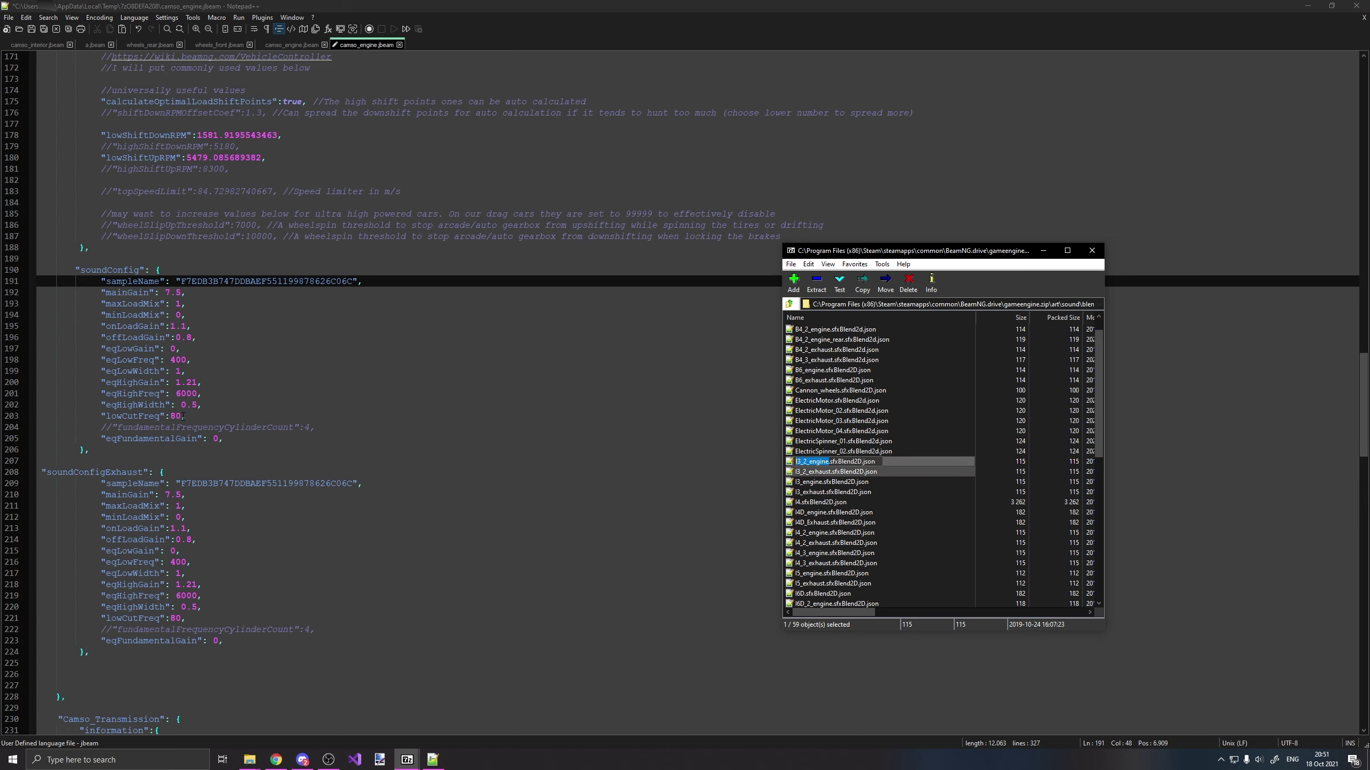
pyautogui.hotkey('alt', 'Tab')
pyautogui.write('I3_2_engine')
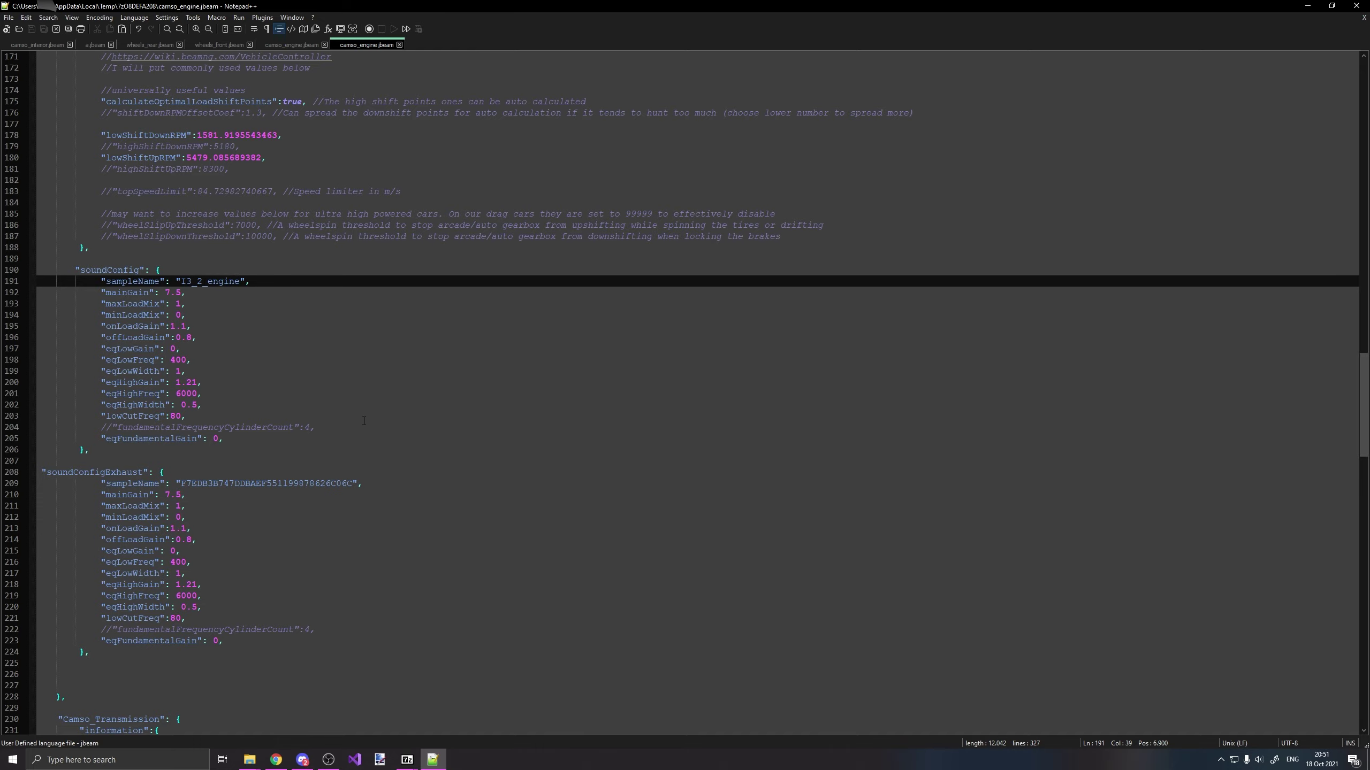
# Close the editor, update camso_engine.jbeam in the mod archive and launch BeamNG.drive
pyautogui.click(1355, 6)
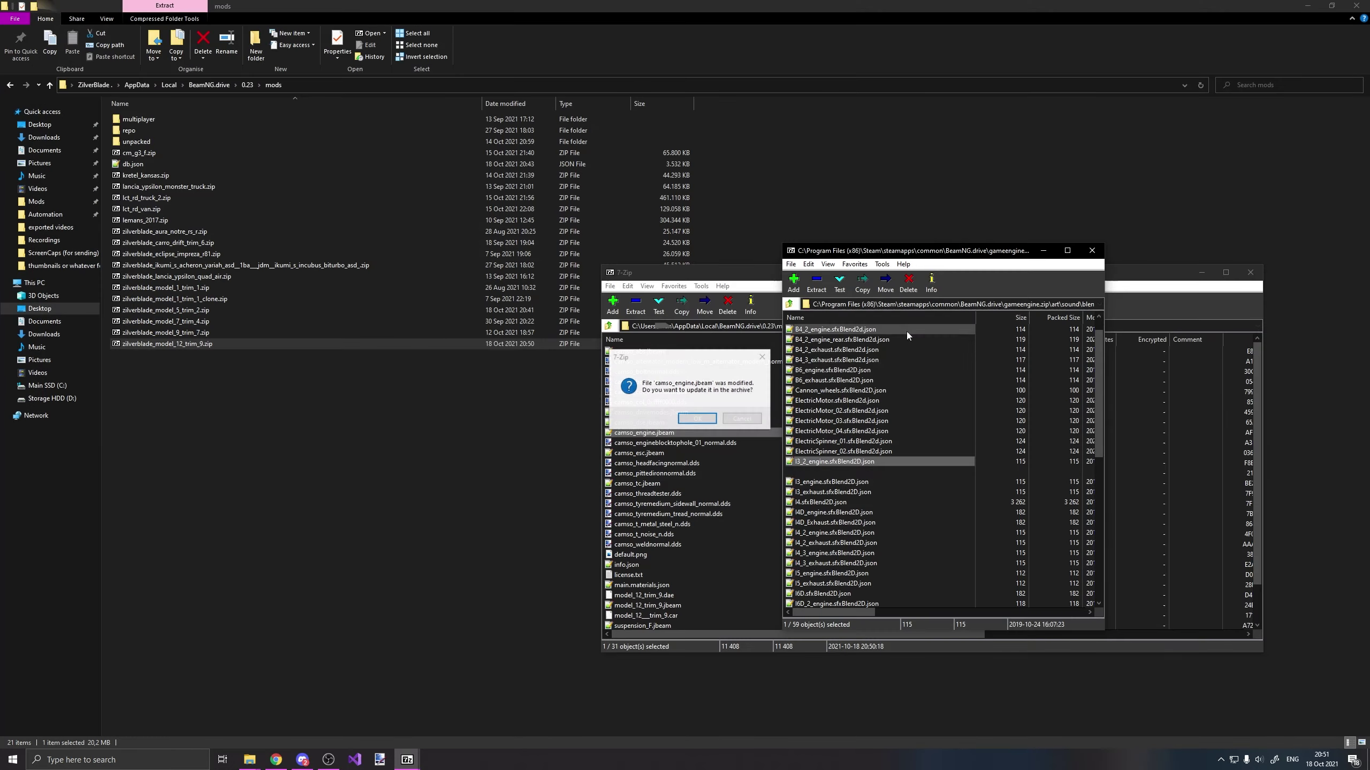
pyautogui.press('Return')
pyautogui.click(139, 760)
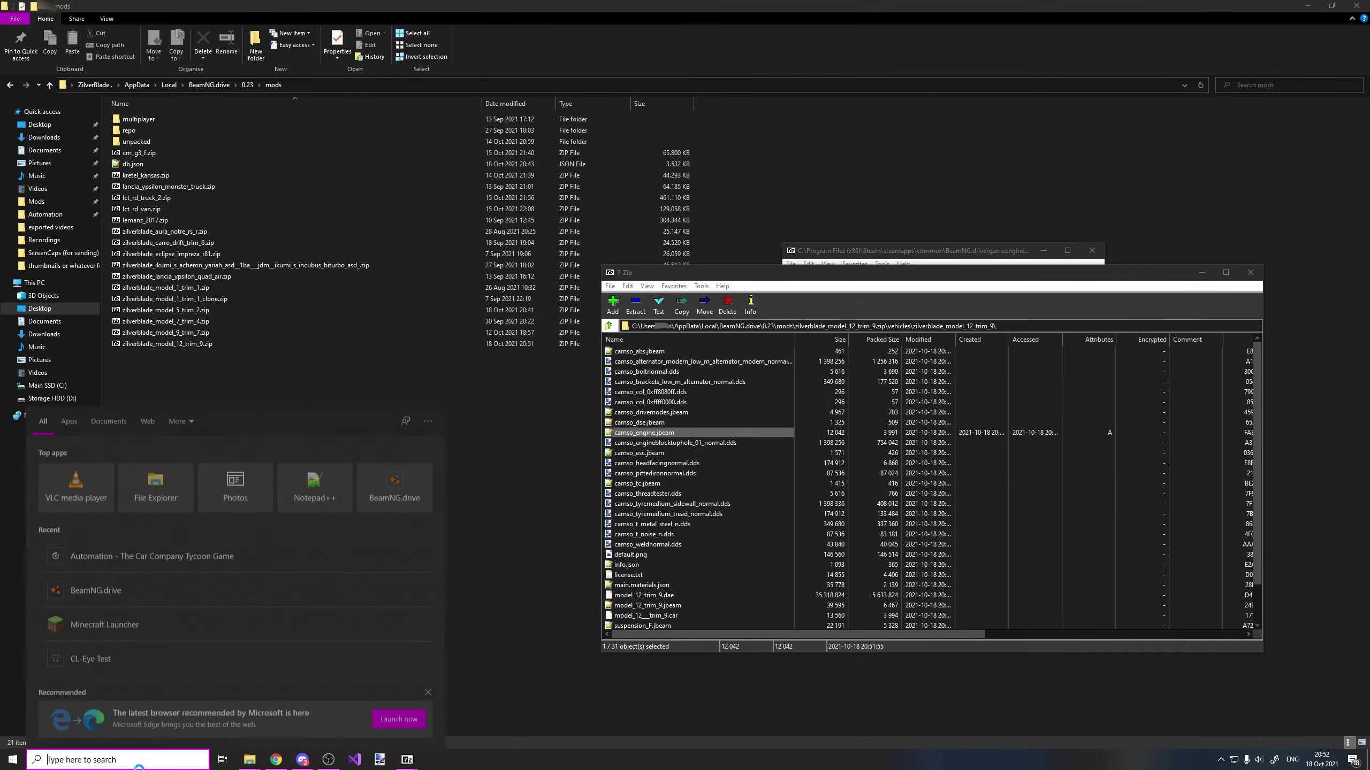
pyautogui.write('beam')
pyautogui.press('Return')
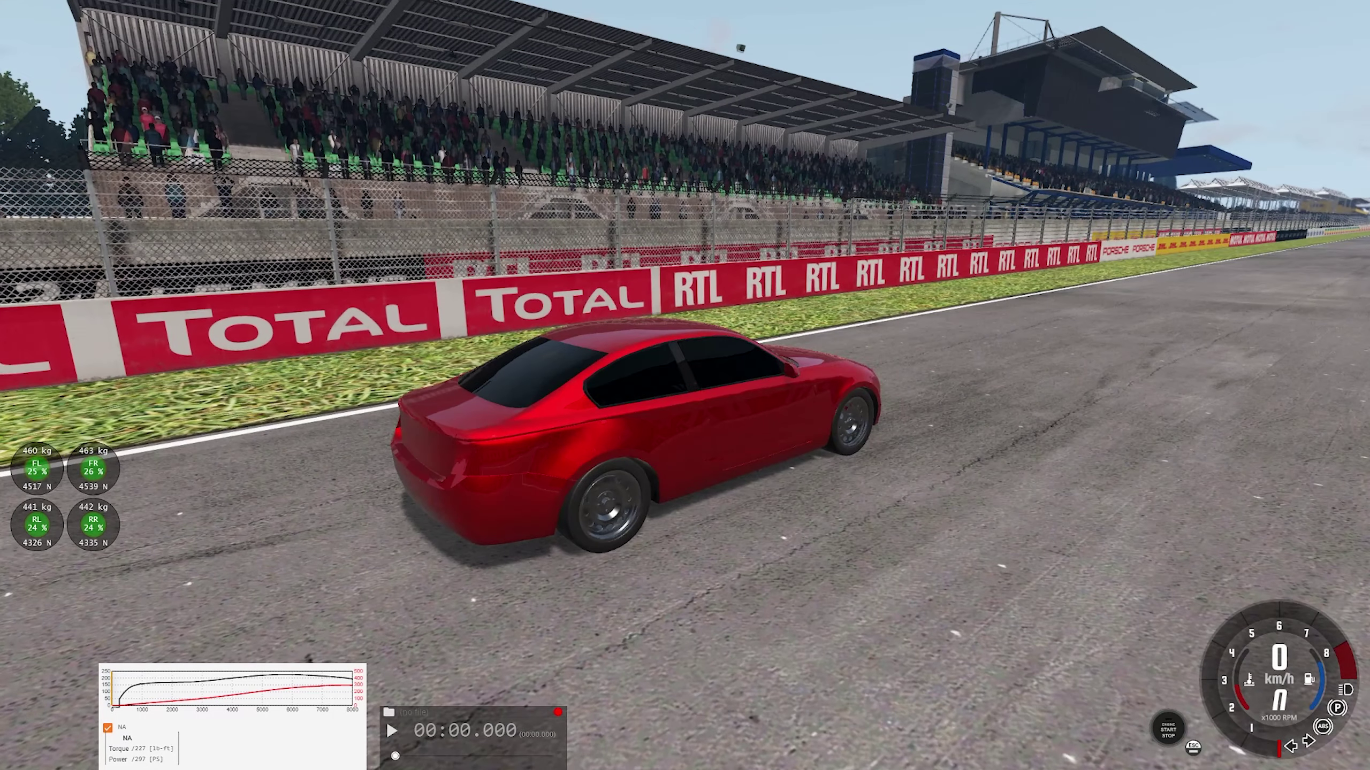
# Rev the stationary red sedan's engine and compare its sound between the orbit camera and the onboard hood camera
pyautogui.press('v')
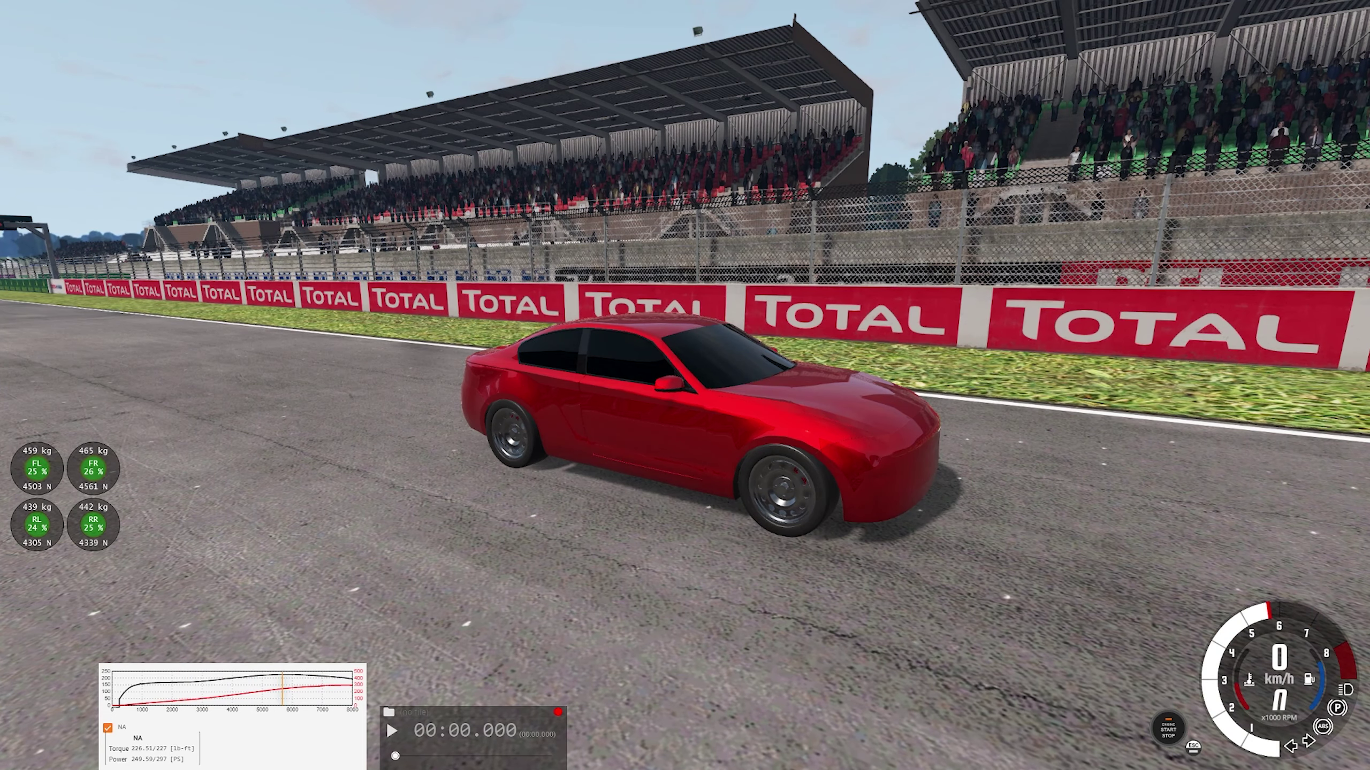
pyautogui.press('Up')
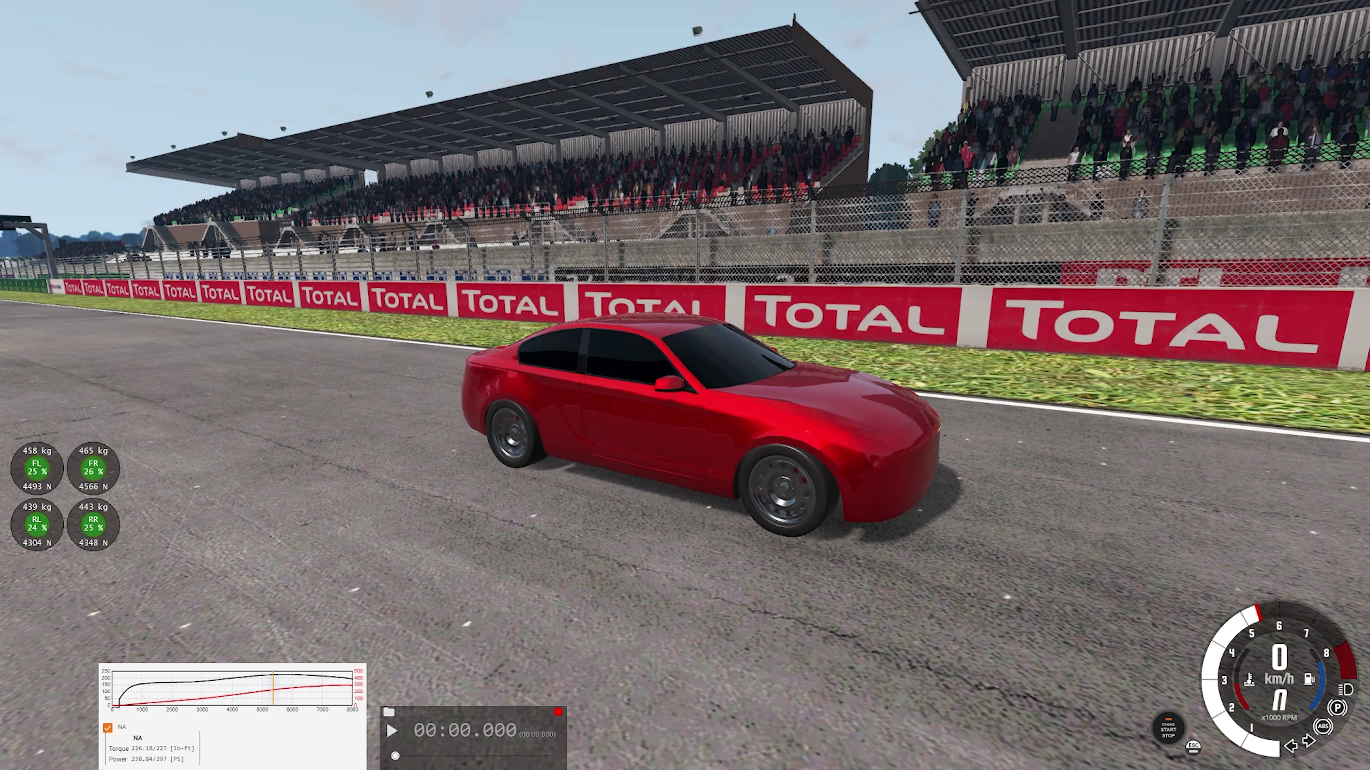
pyautogui.press('c')
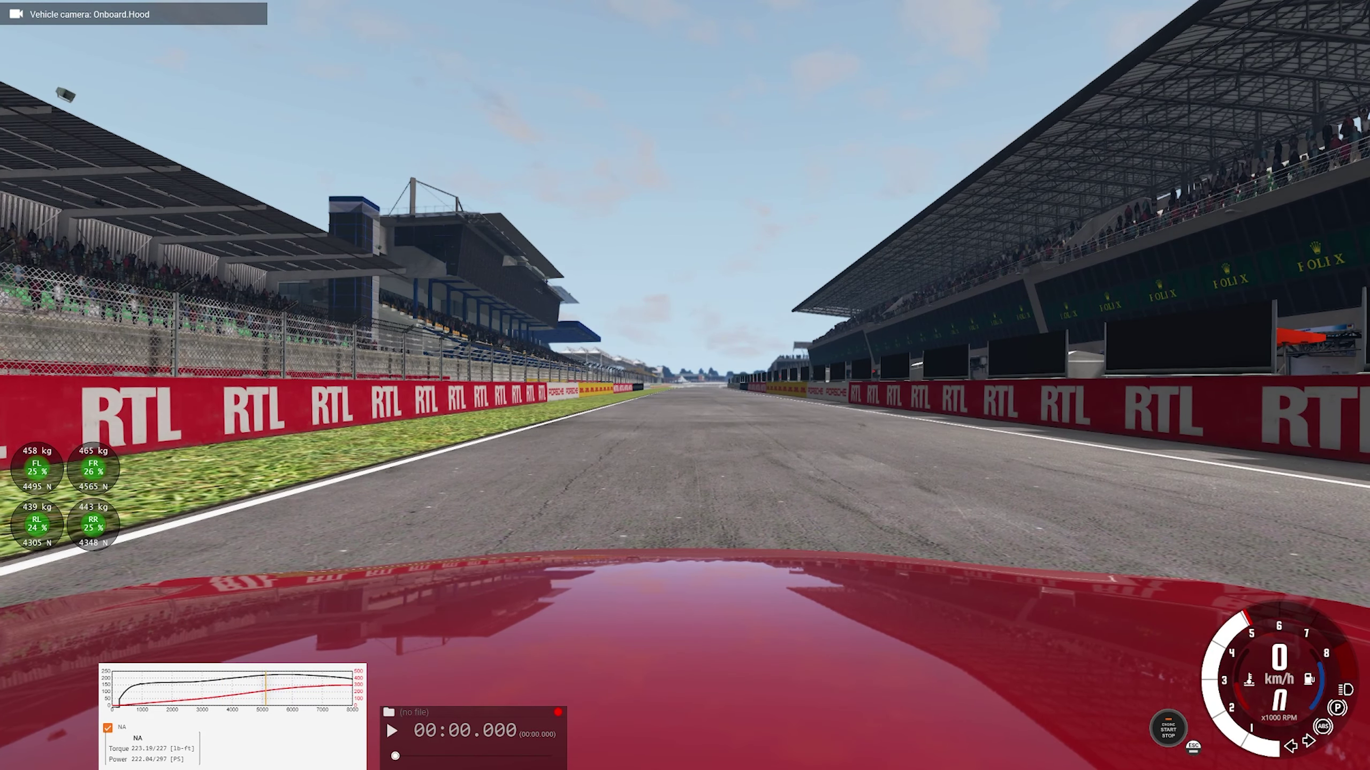
pyautogui.press('c')
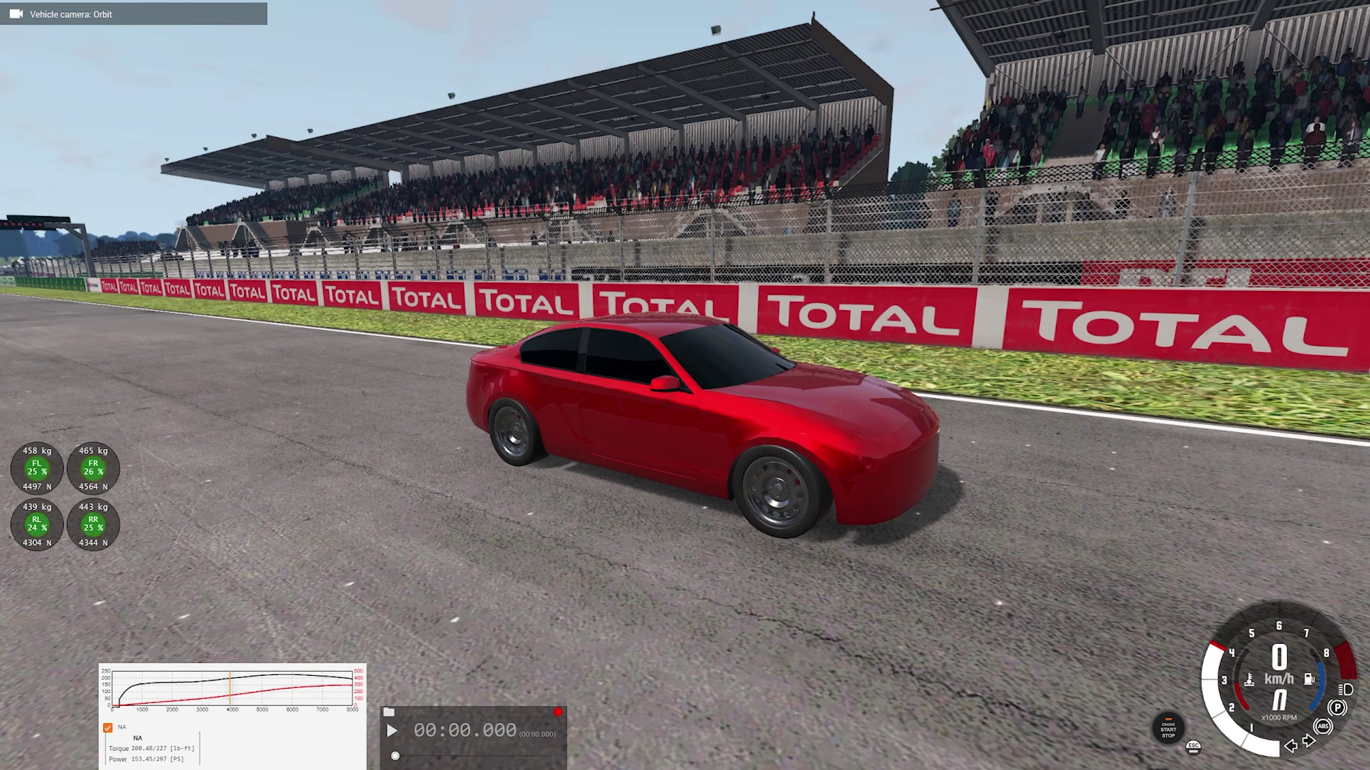
pyautogui.press('KP_4')
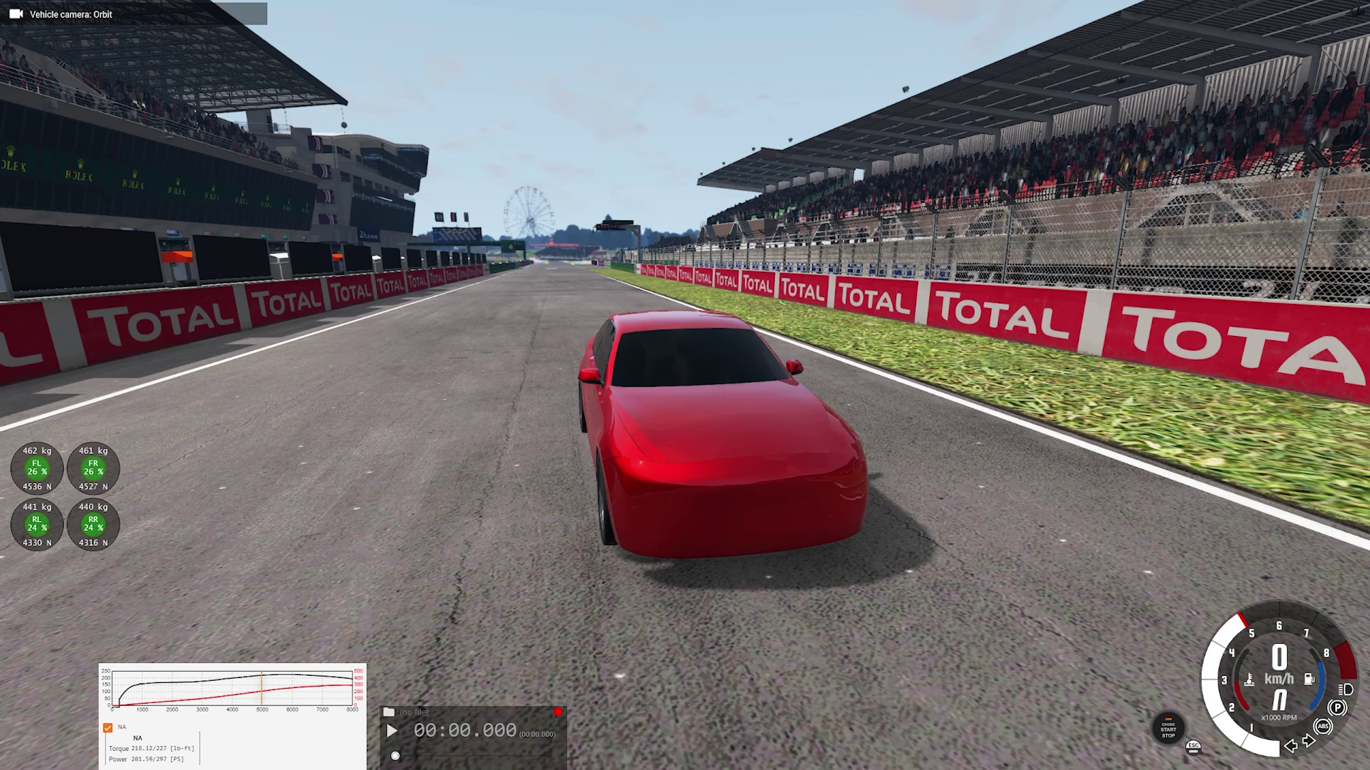
# Accelerate the red sedan down the straight from the hood camera and return to the orbit camera, listening to the sound difference
pyautogui.press('c')
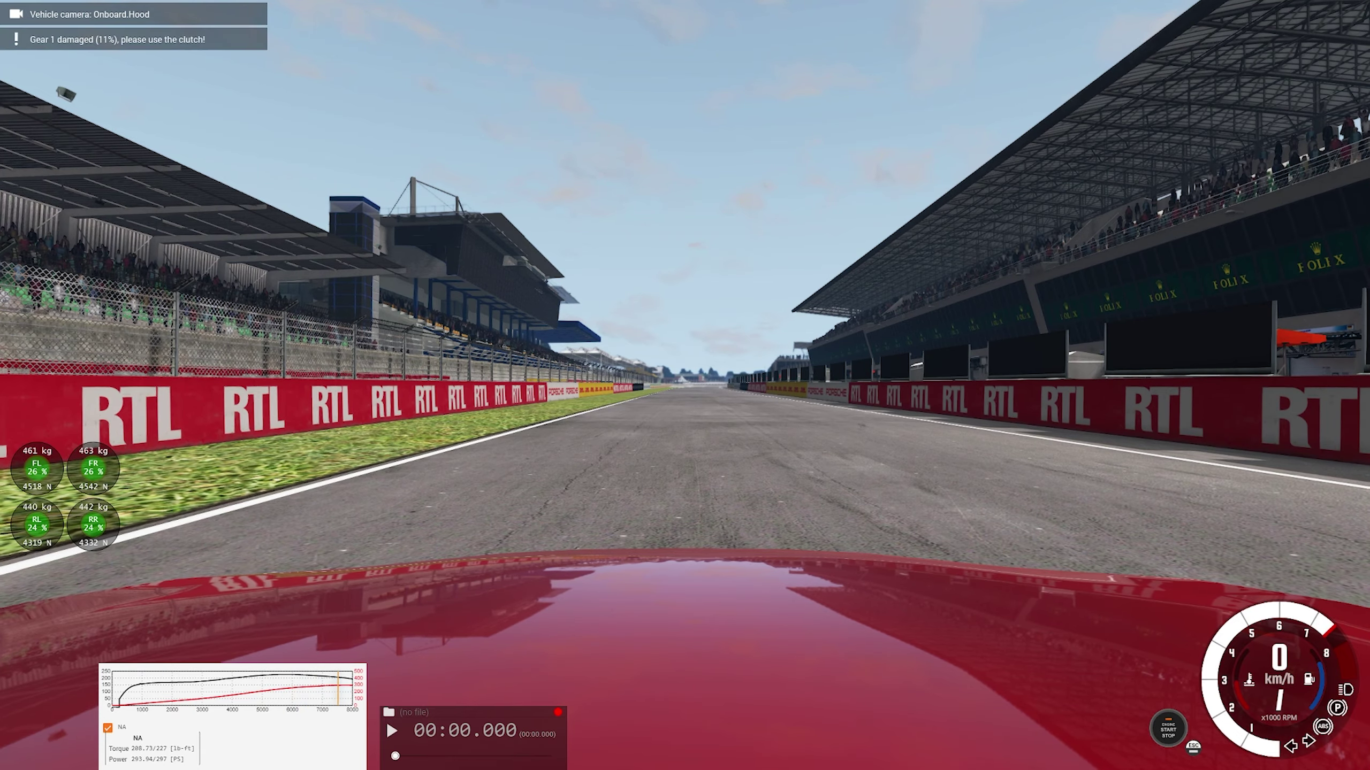
pyautogui.press('Up')
pyautogui.press('c')
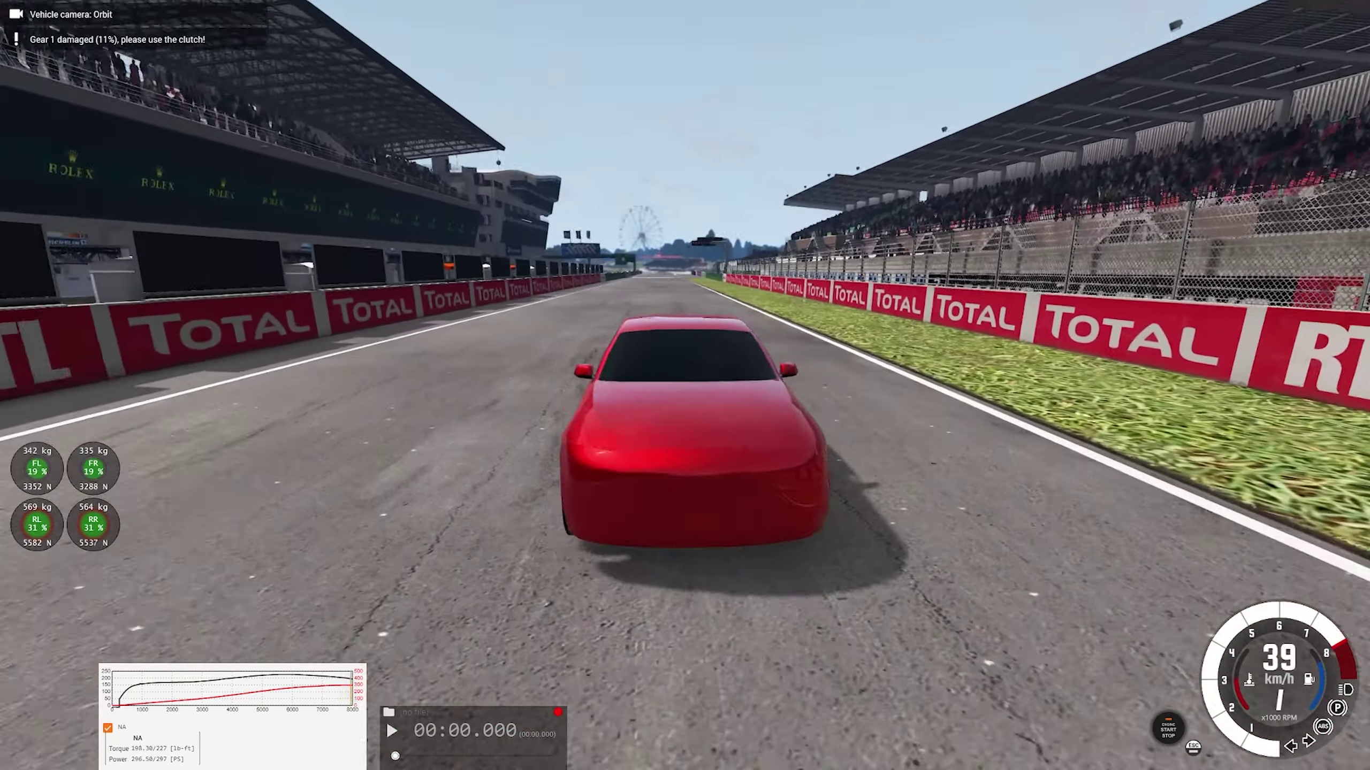
# Accelerate the red sedan along the pit straight in the orbit camera, circling from its front to its rear to compare the sound
pyautogui.press('x')
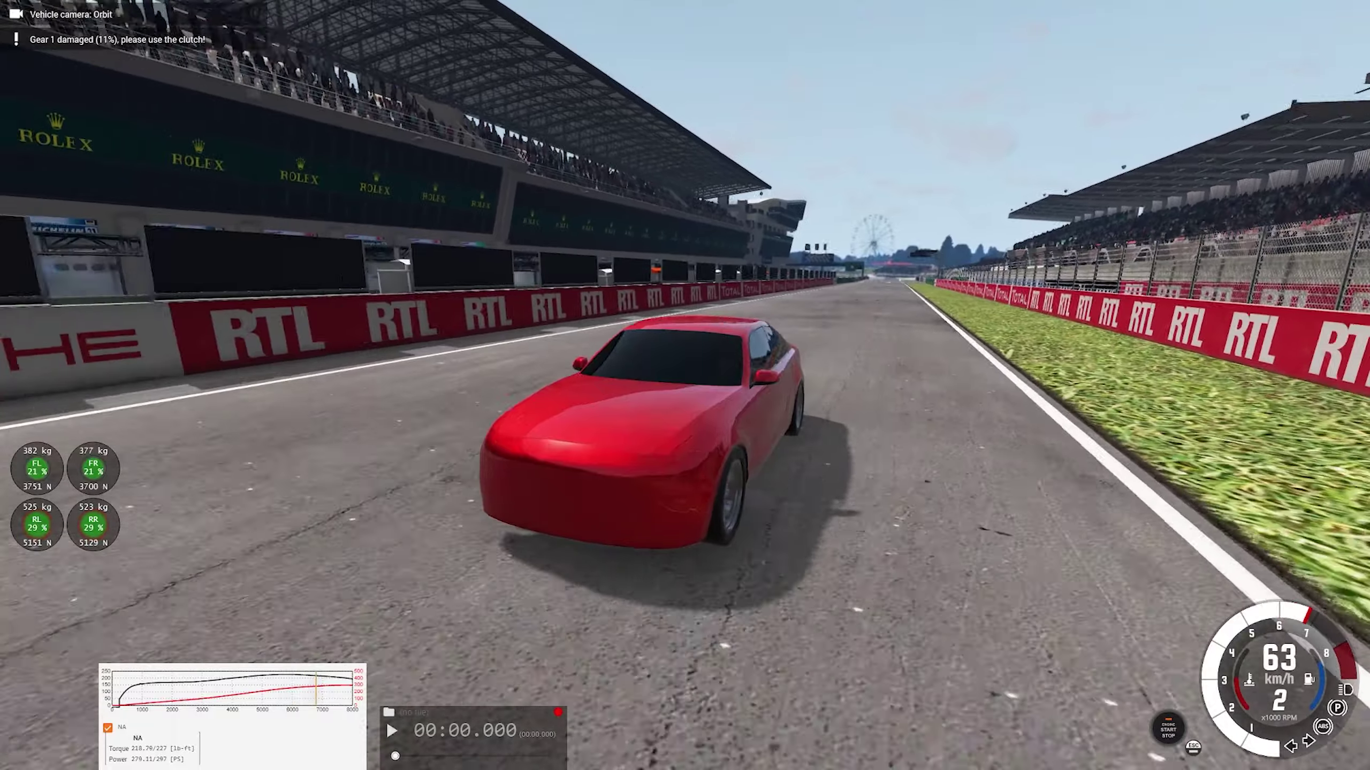
pyautogui.press('Up')
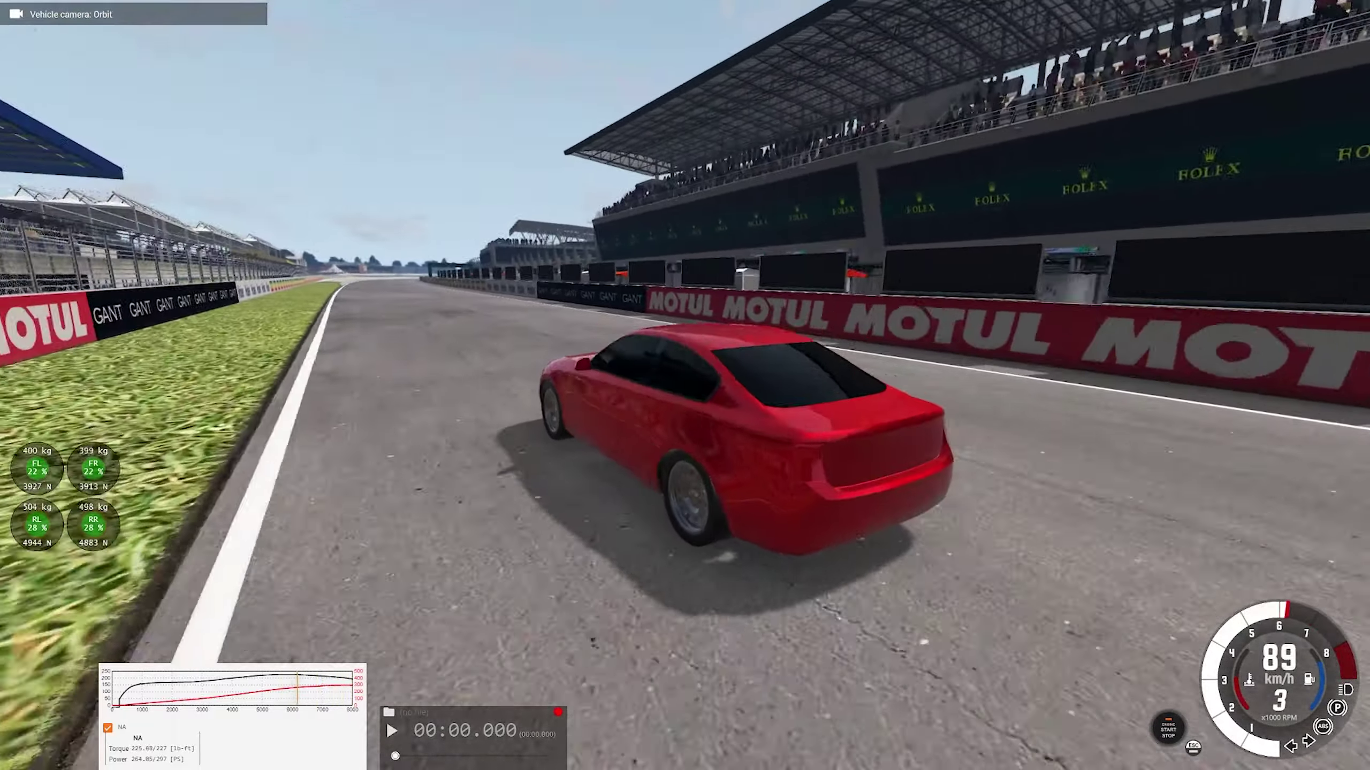
pyautogui.press('Up')
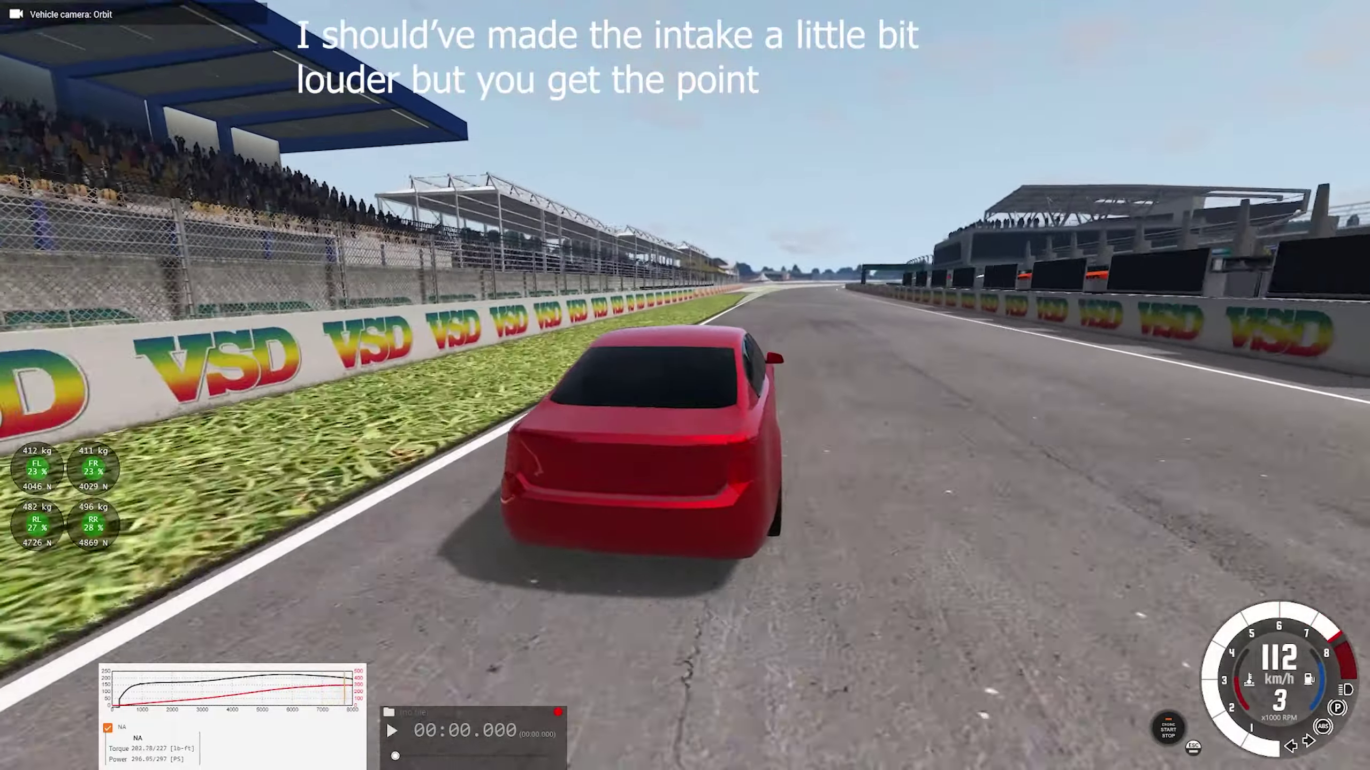
pyautogui.press('Up')
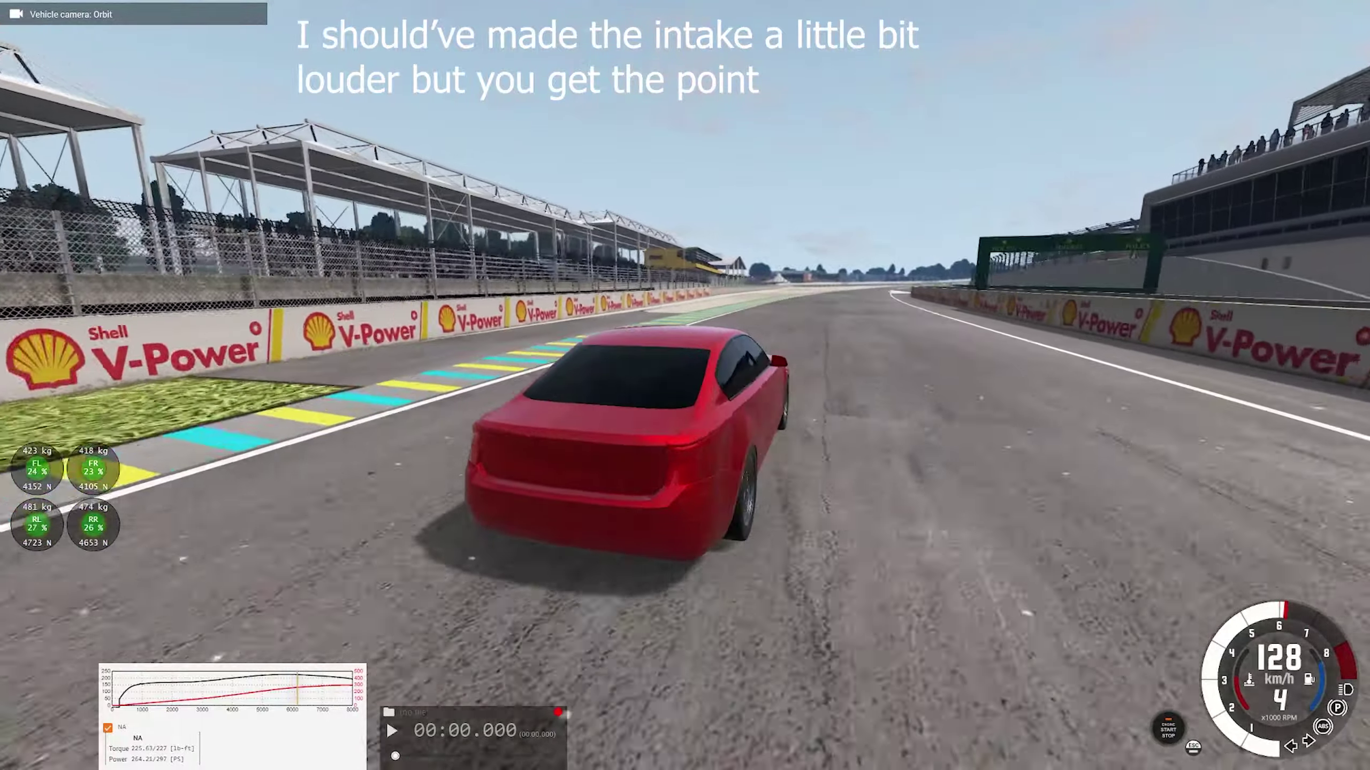
# Switch to the onboard hood camera and keep accelerating through the right-hand bend, listening to the engine sample
pyautogui.press('c')
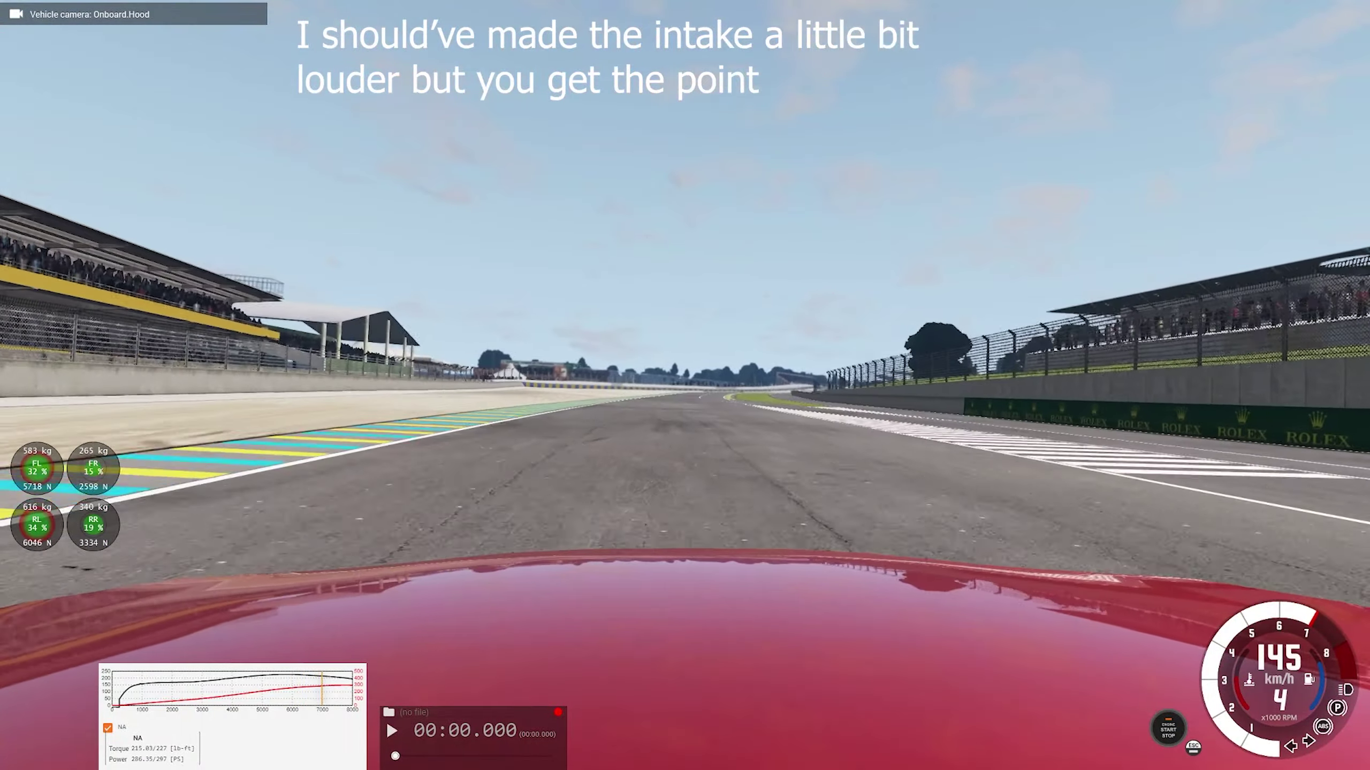
pyautogui.press('Up')
pyautogui.press('Up')
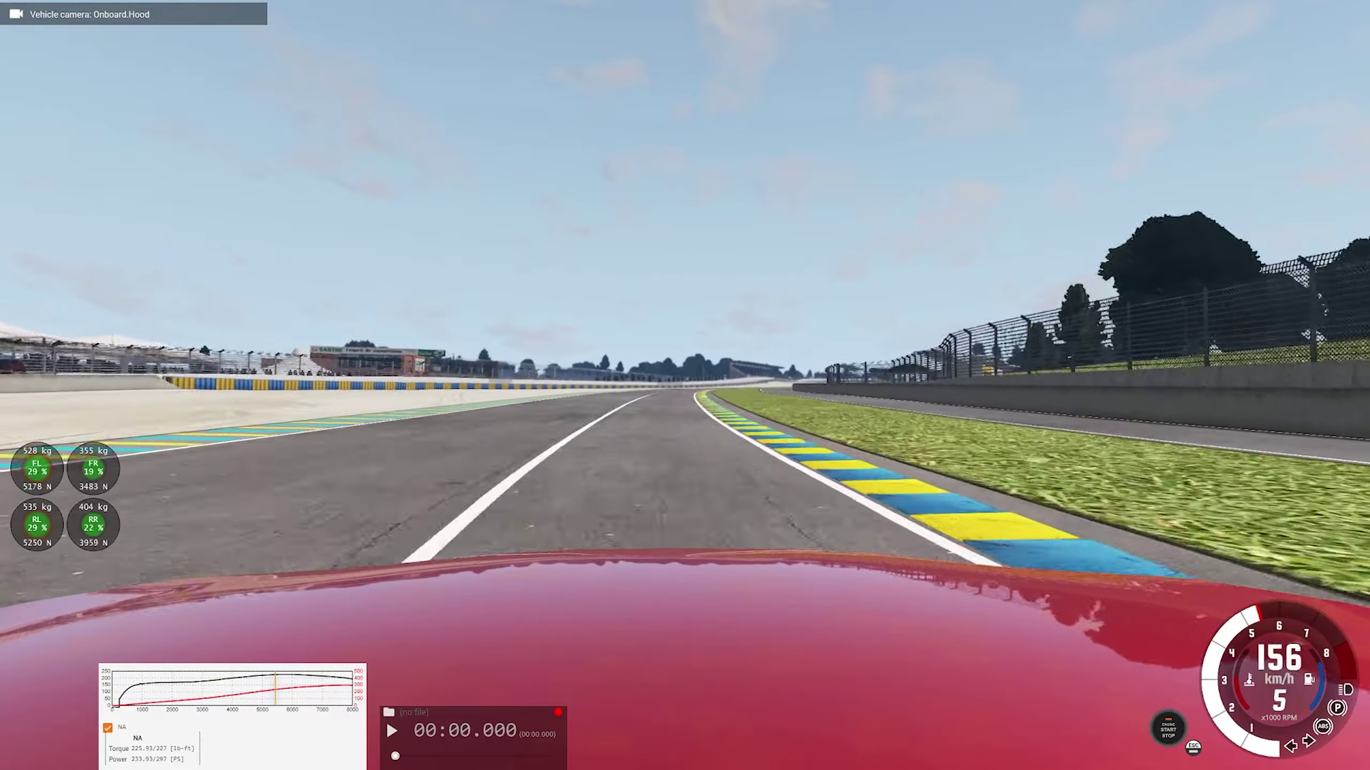
pyautogui.press('Up')
pyautogui.press('Right')
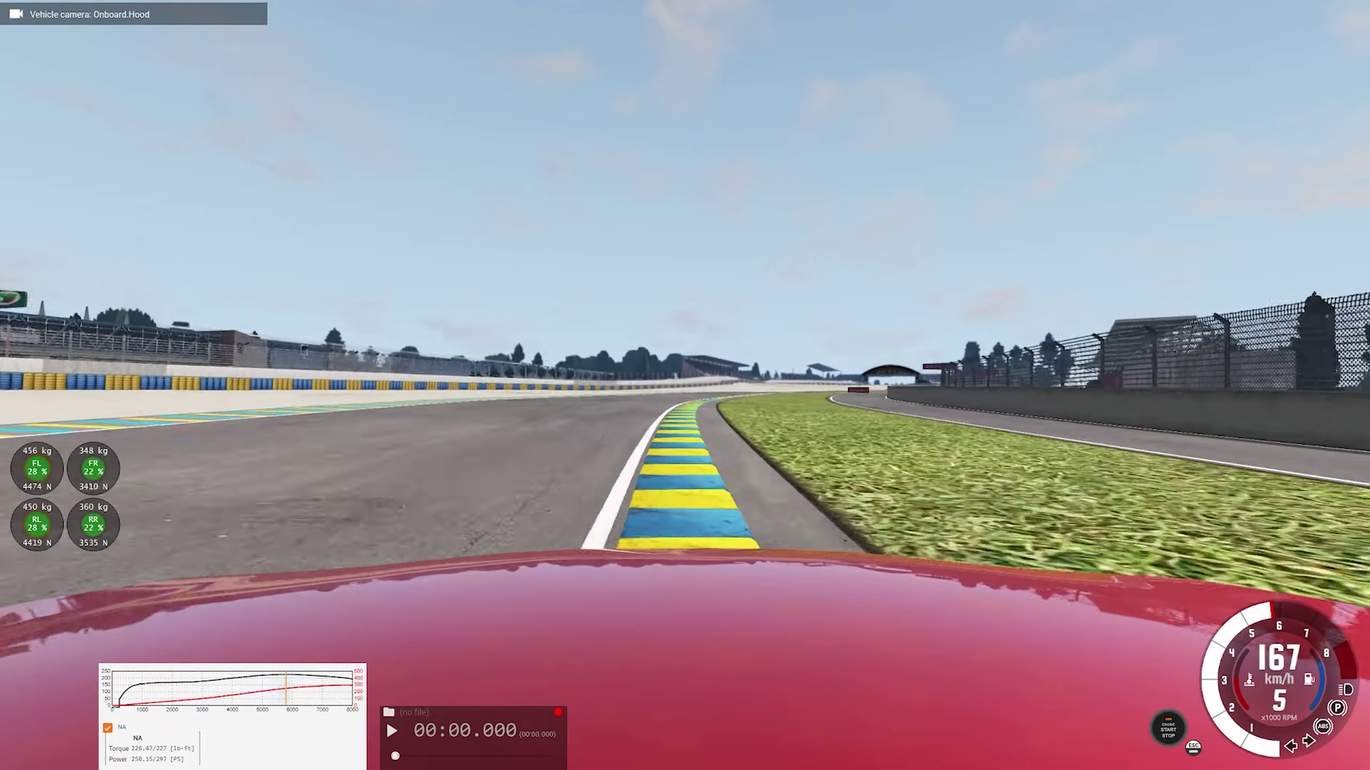
pyautogui.press('Right')
# Brake from the right-hand bend into the left turn before the Dunlop arch and bring the red sedan to a standstill
pyautogui.press('Down')
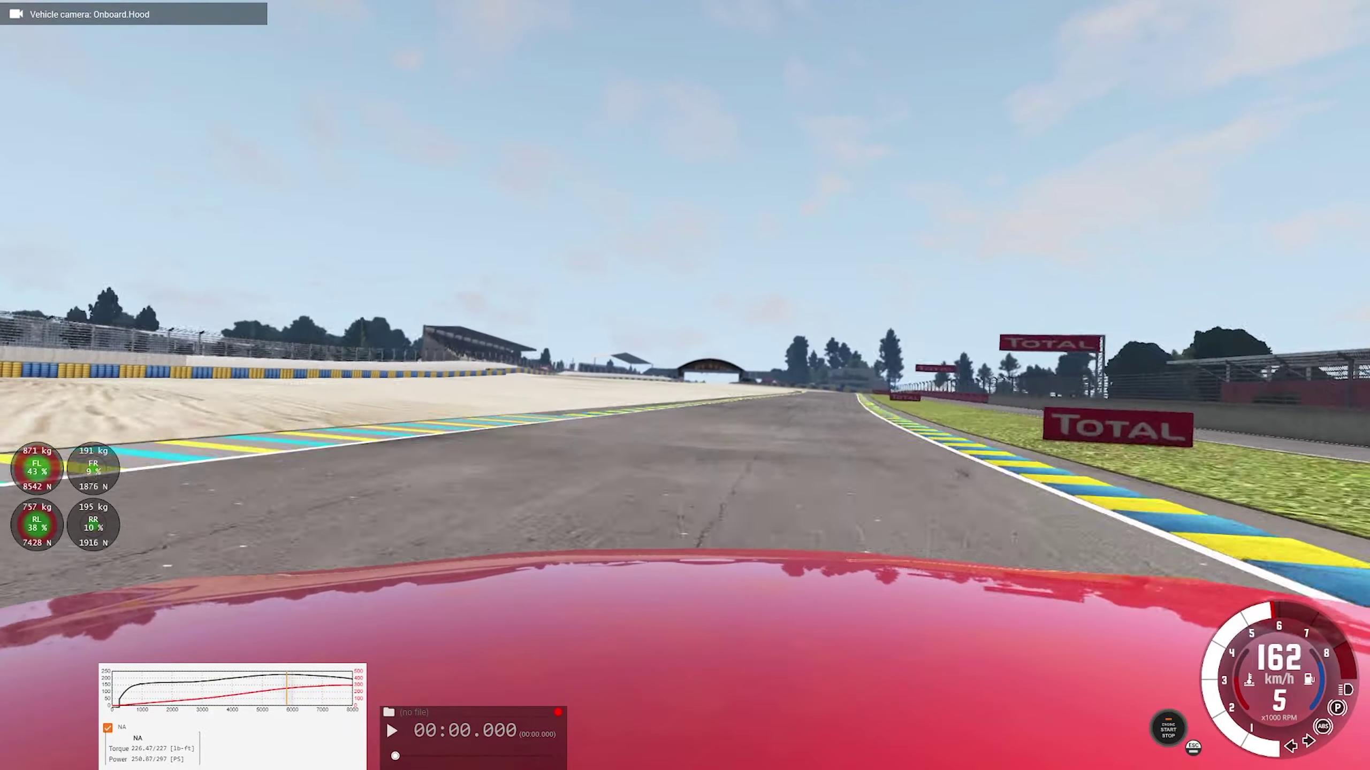
pyautogui.press('Down')
pyautogui.press('Right')
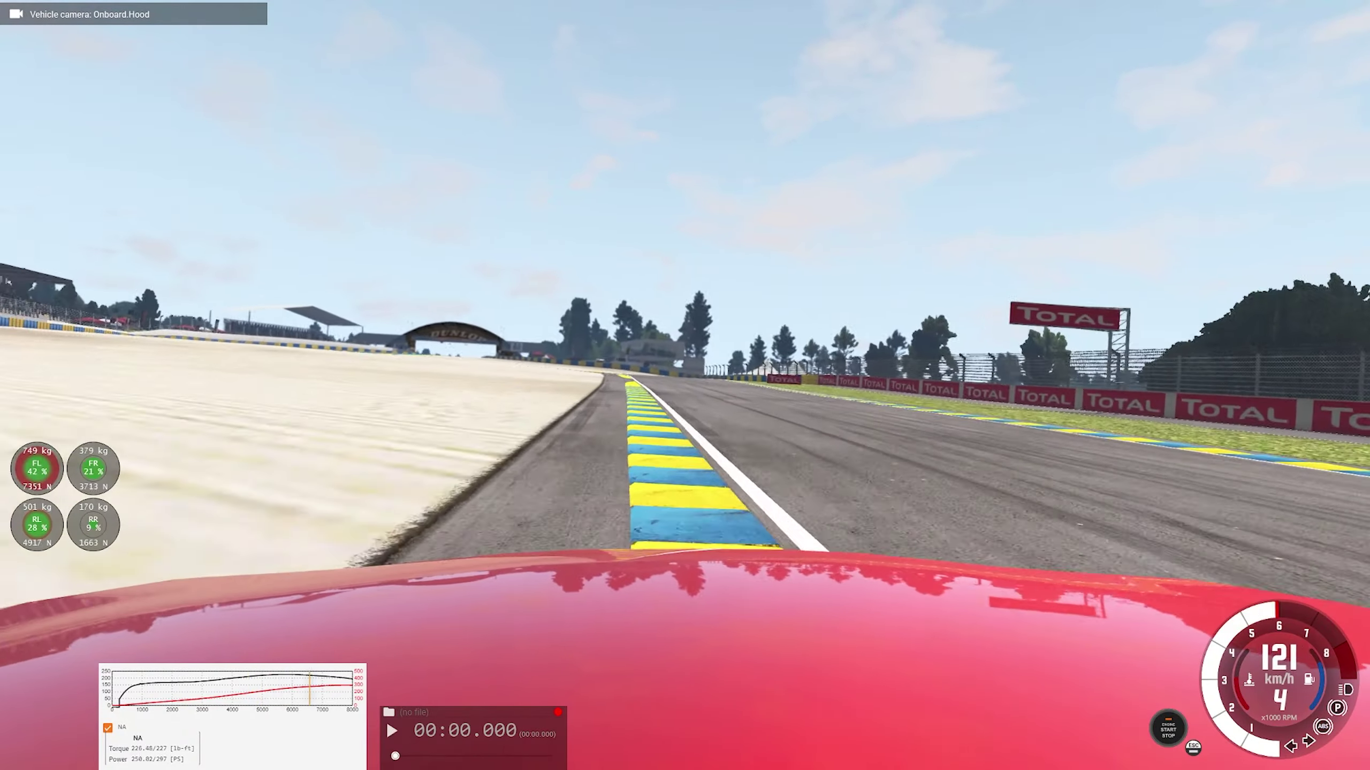
pyautogui.press('Down')
pyautogui.press('Left')
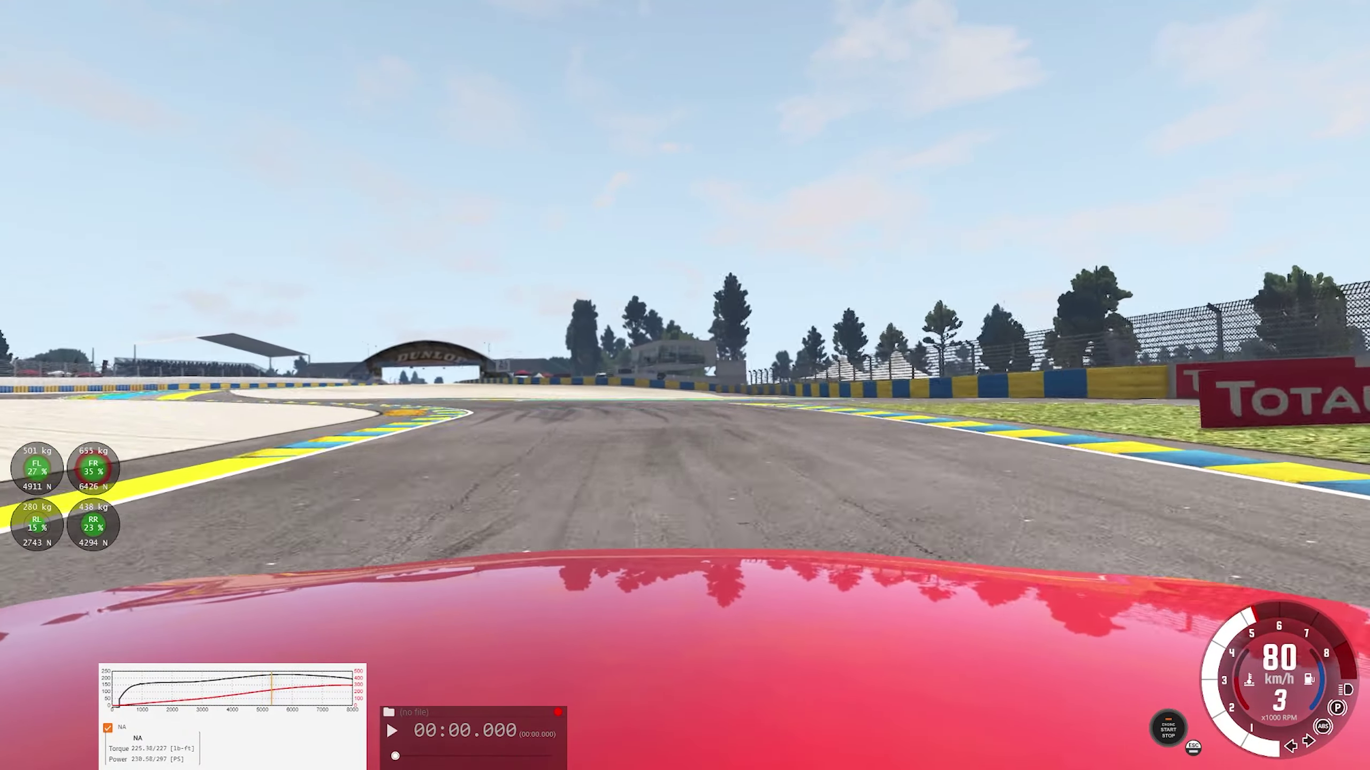
pyautogui.press('Down')
pyautogui.press('Left')
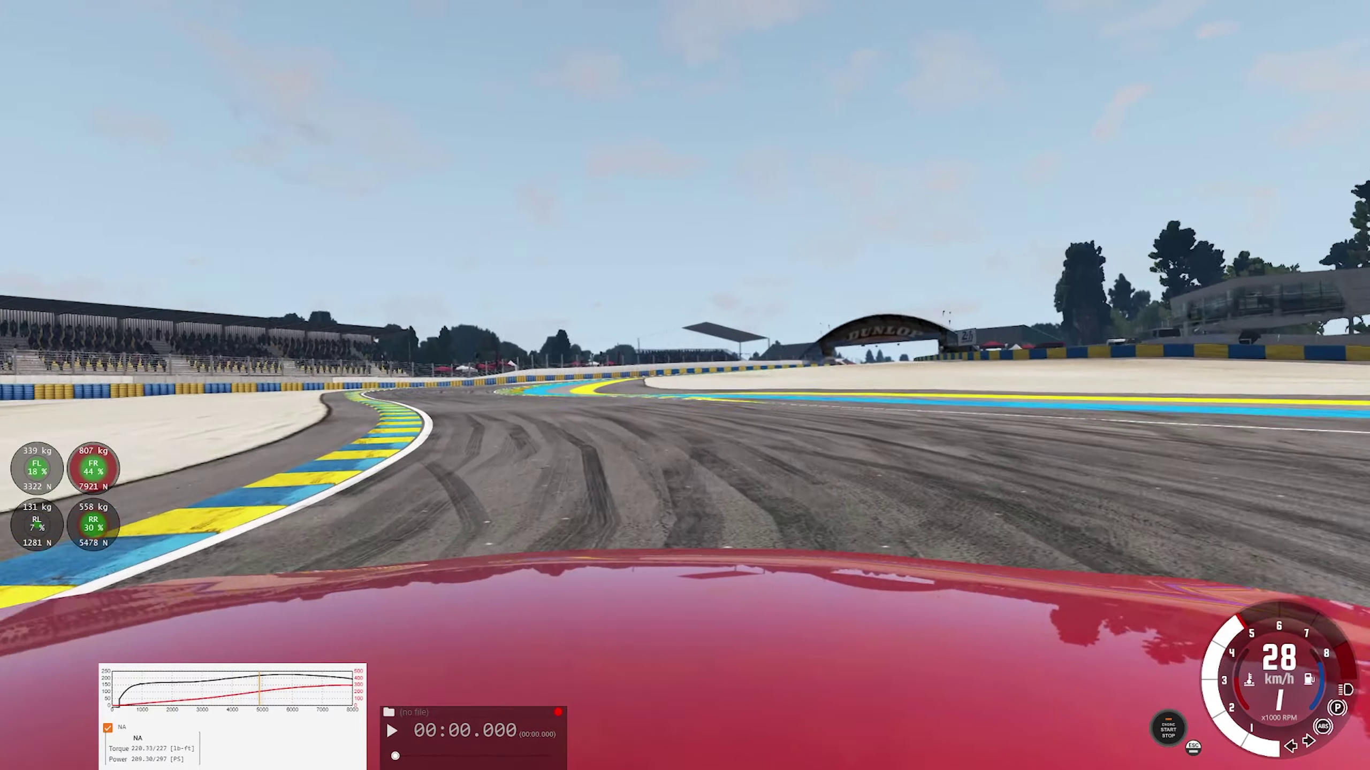
pyautogui.press('Down')
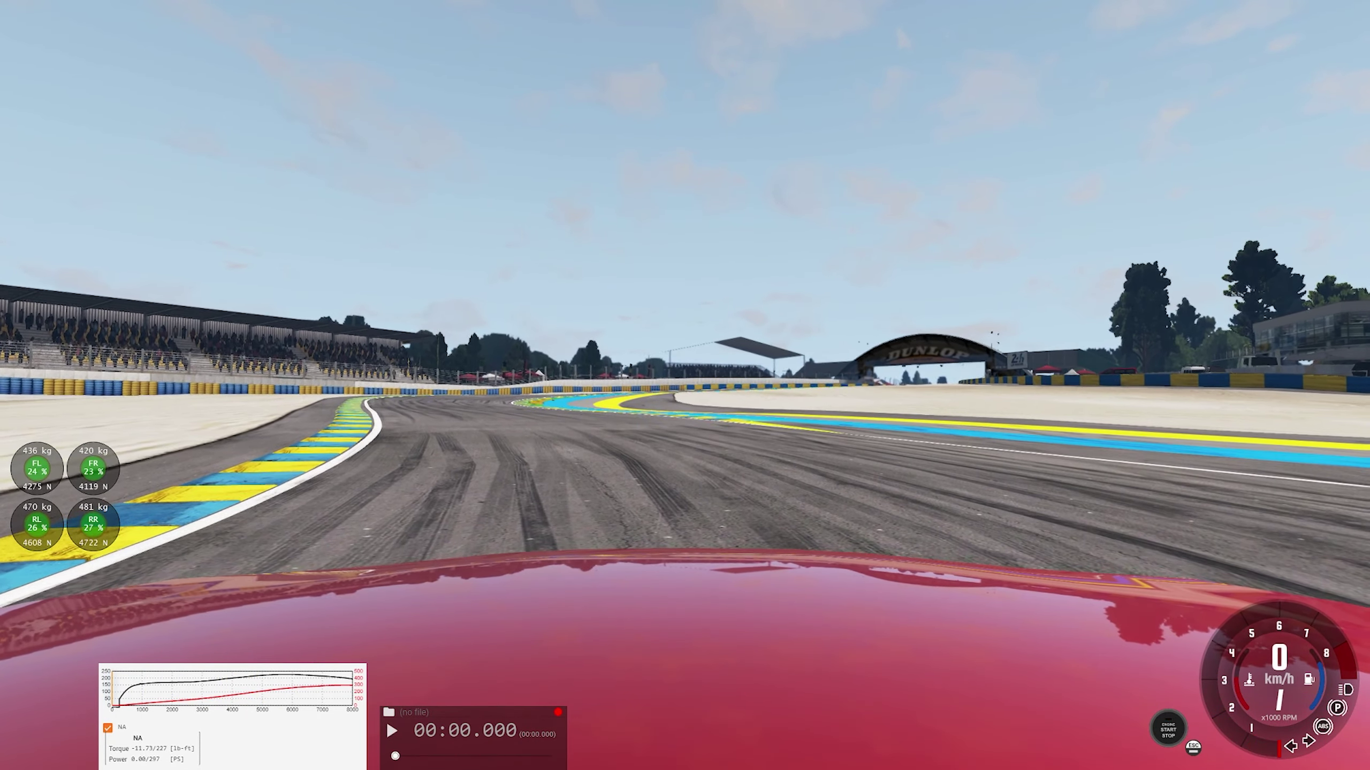
# Return to the orbit camera and view the parked red sedan from its rear, side and front quarter
pyautogui.press('c')
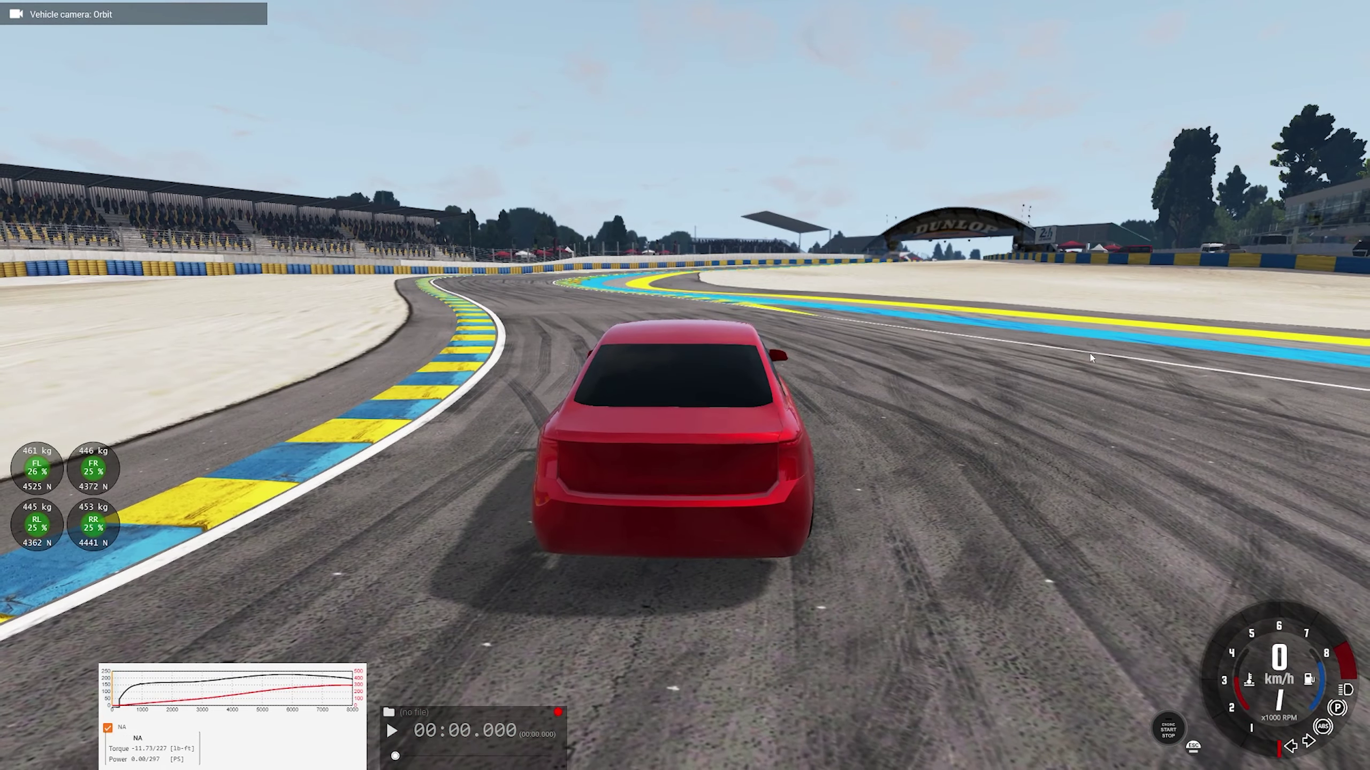
pyautogui.press('KP_4')
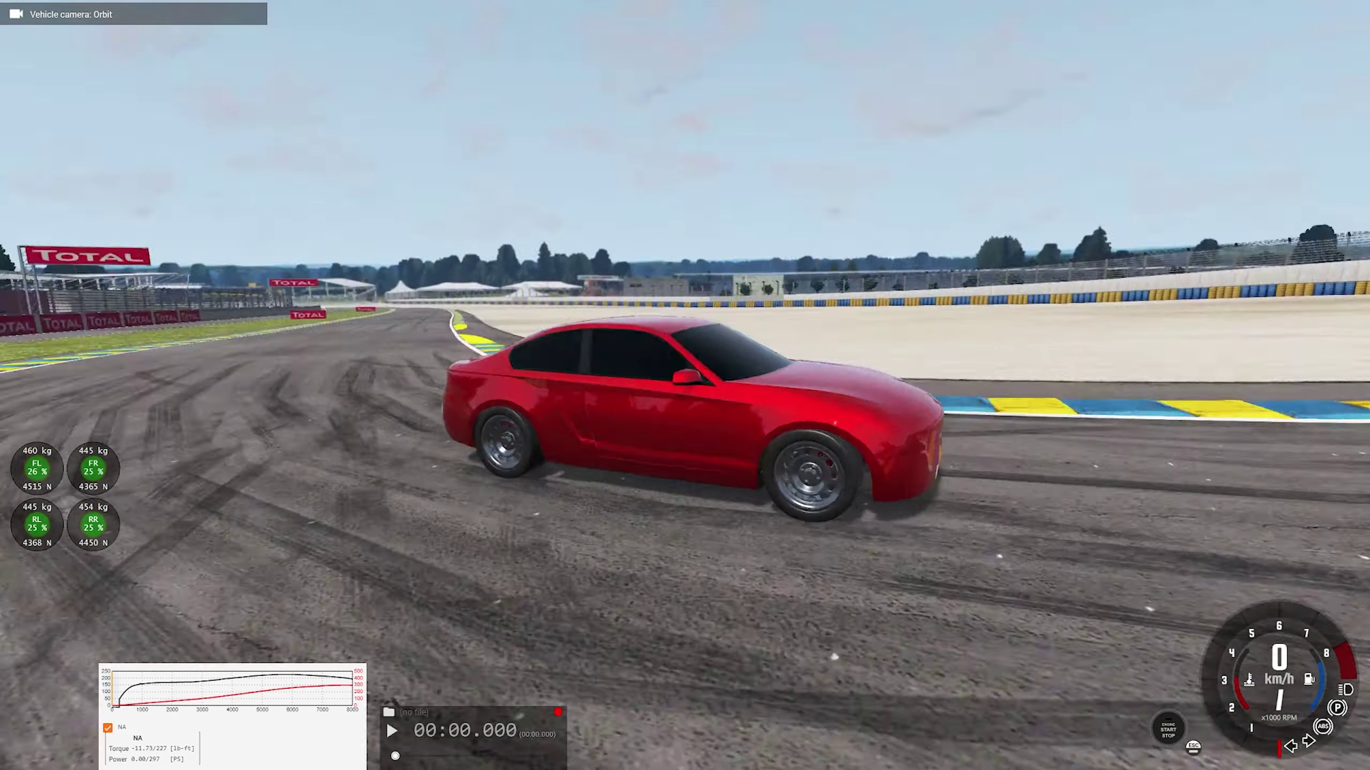
pyautogui.press('KP_6')
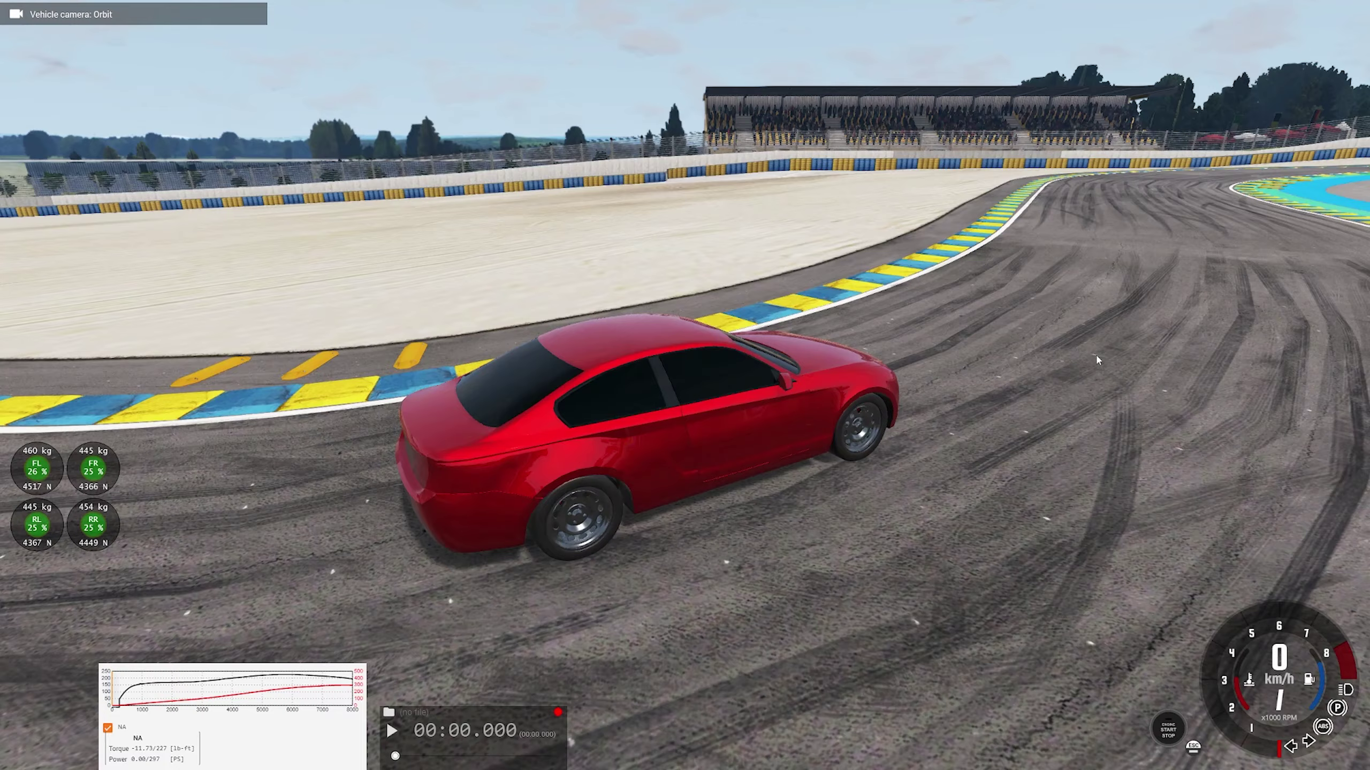
pyautogui.press('KP_4')
pyautogui.moveTo(1154, 509); pyautogui.dragTo(1154, 347)
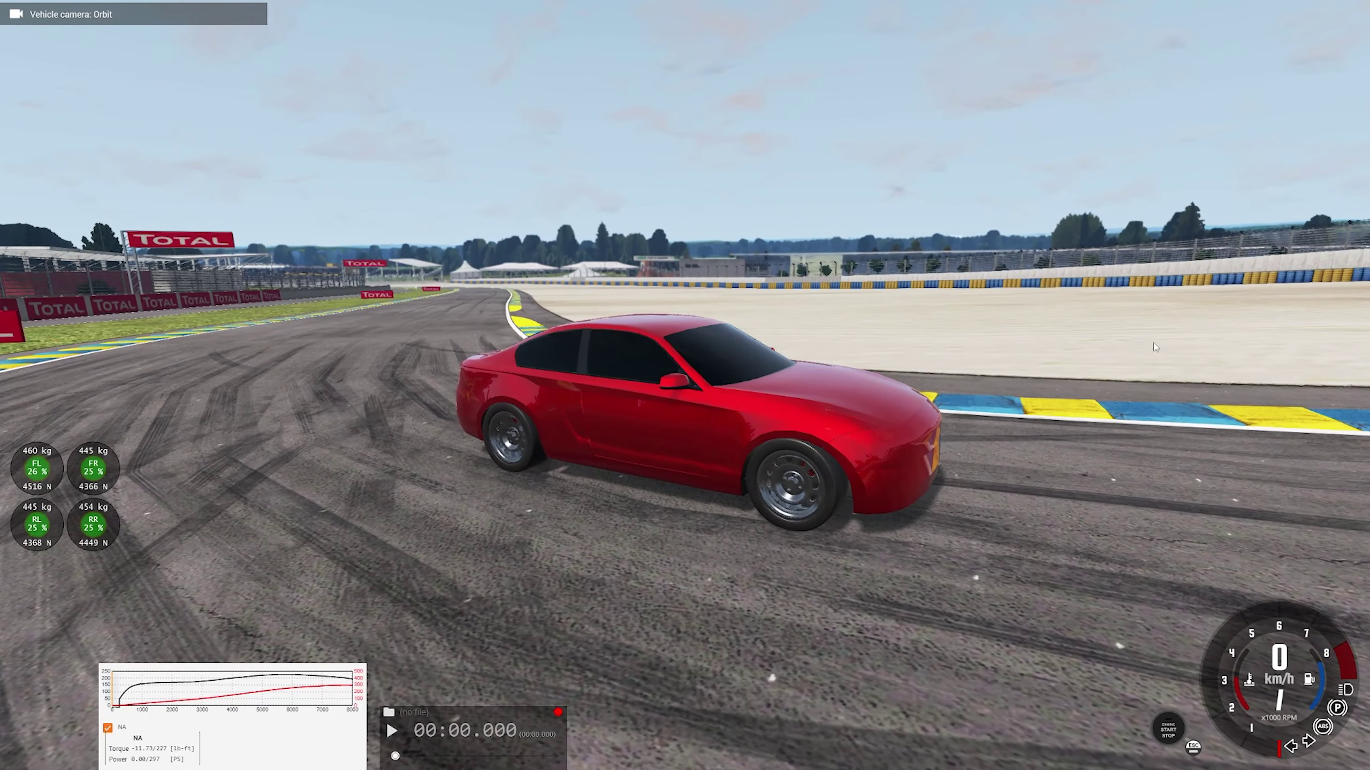